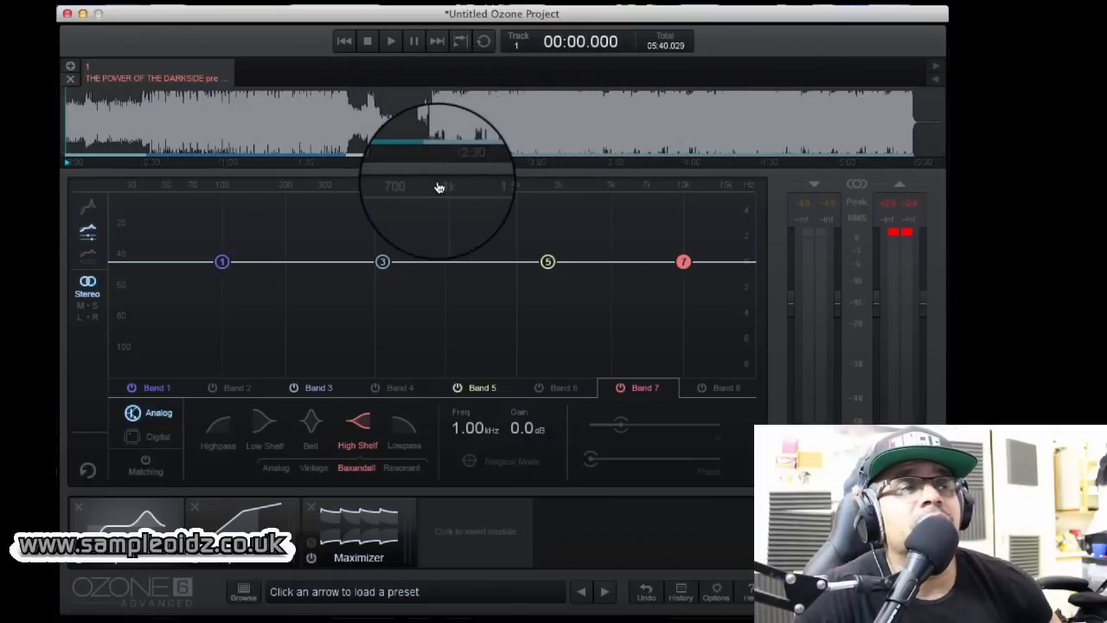
# Step: Preview the loud section in the first minute of the track and move the playback position to about 00:51
pyautogui.click(390, 43)
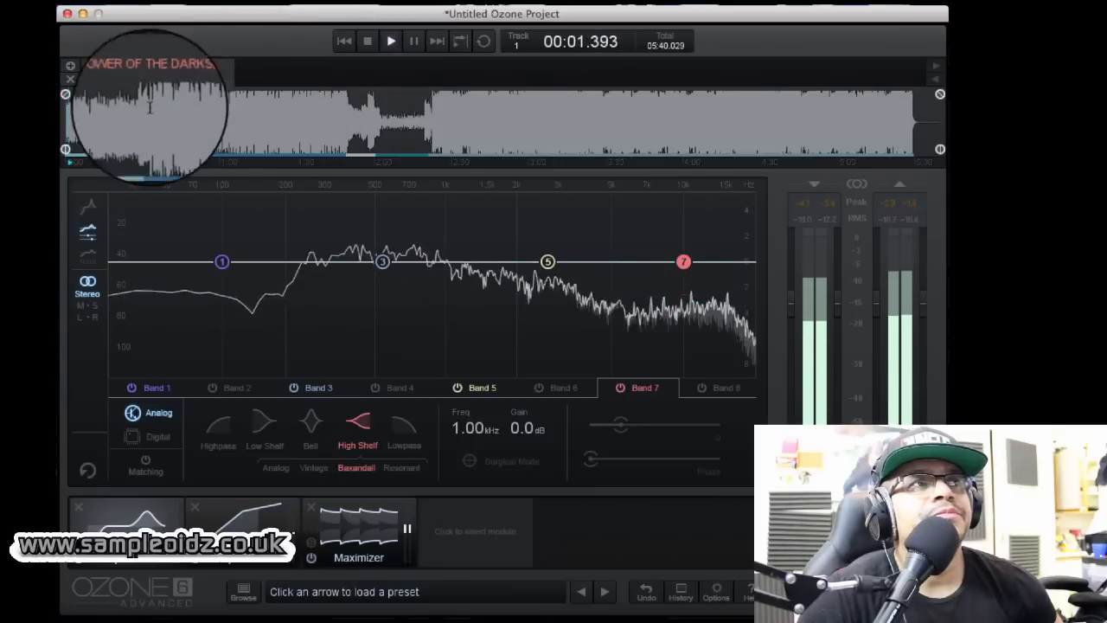
pyautogui.click(164, 131)
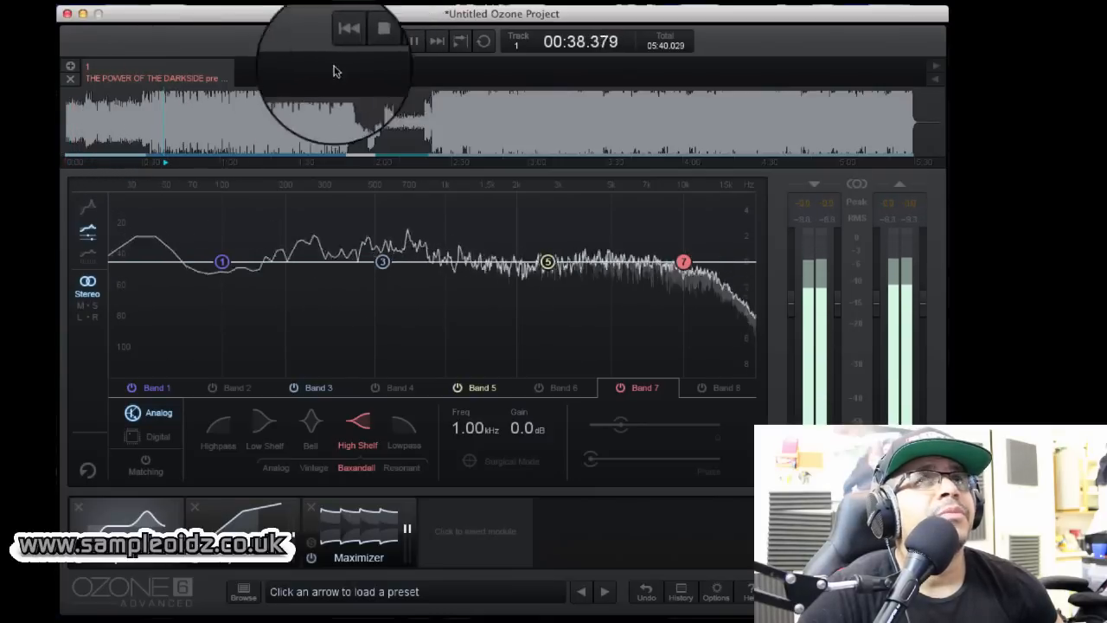
pyautogui.click(373, 37)
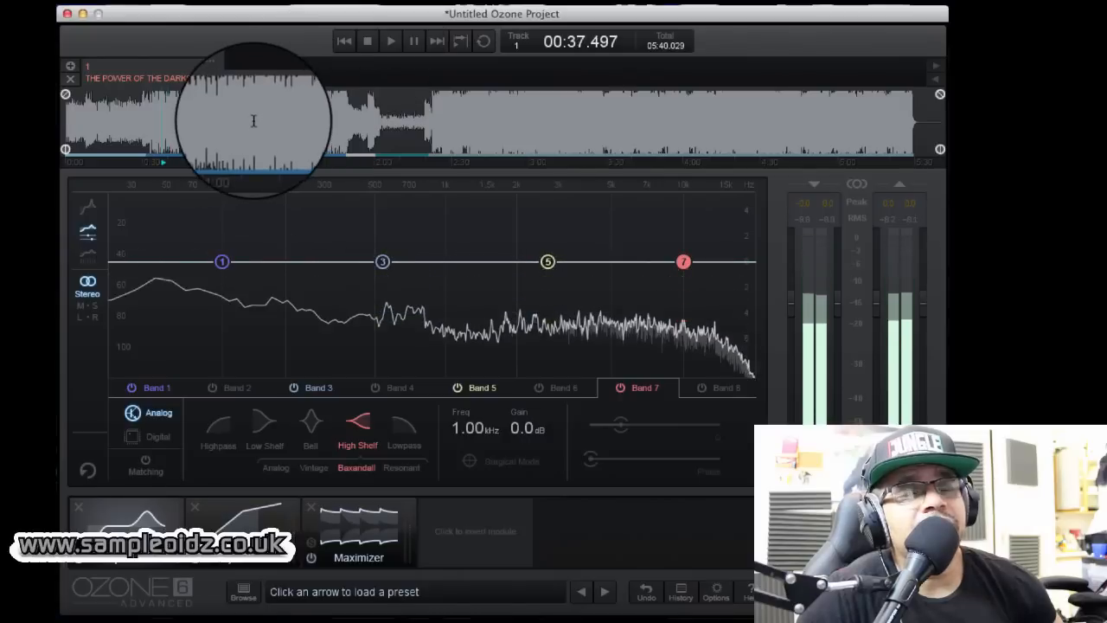
pyautogui.click(253, 119)
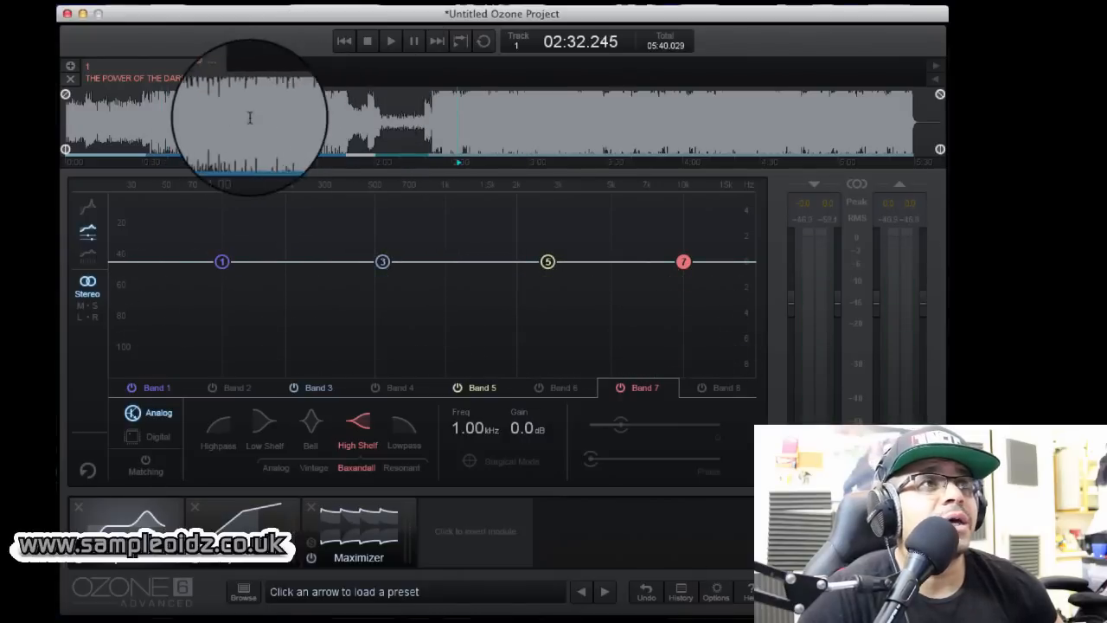
pyautogui.click(198, 119)
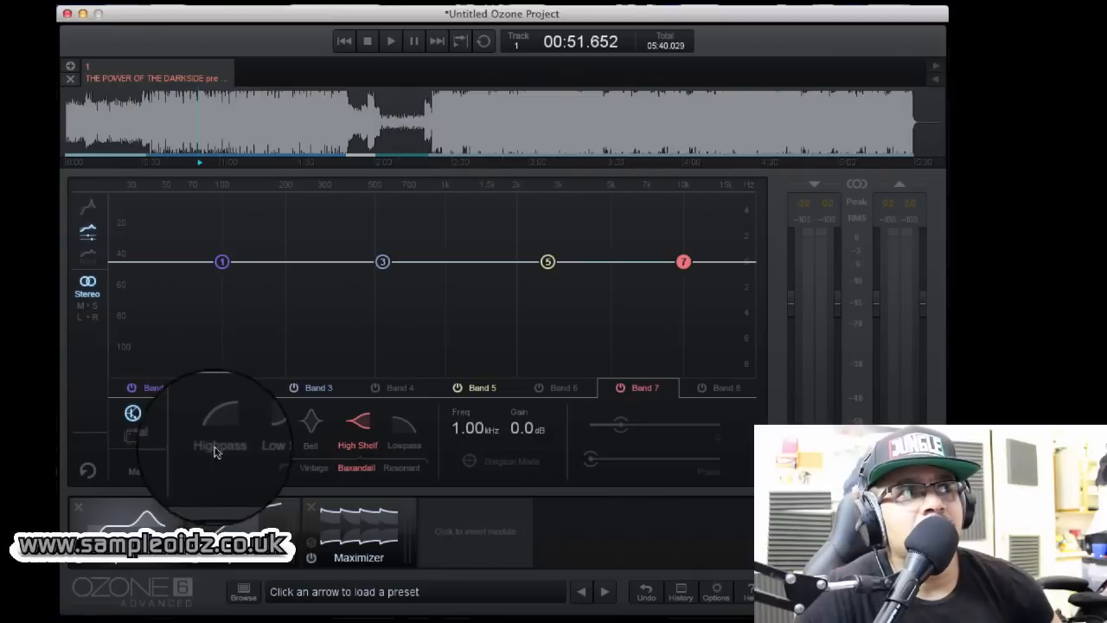
# Step: Make equalizer Band 7 a flat lowpass filter at 20.0 kHz with a slope of 48
pyautogui.click(222, 435)
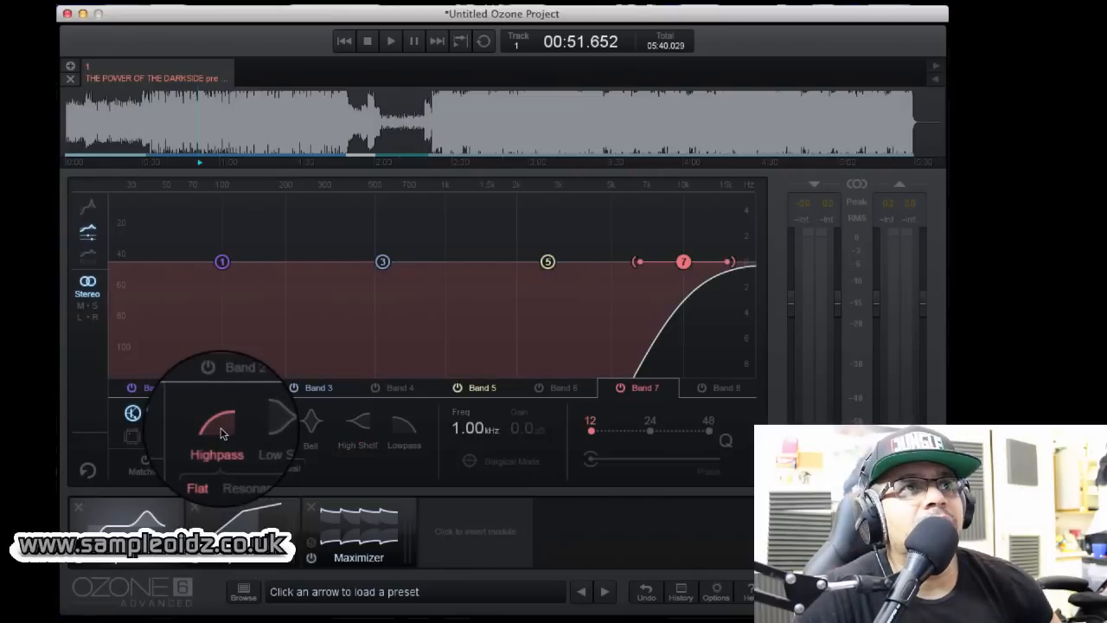
pyautogui.click(403, 426)
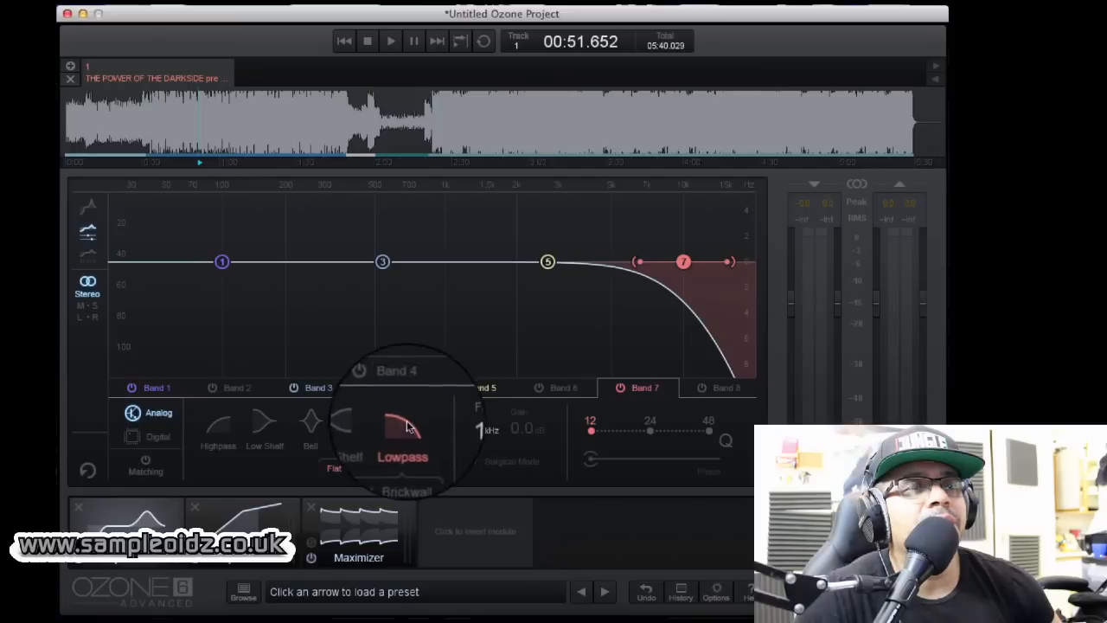
pyautogui.moveTo(644, 260); pyautogui.dragTo(771, 269)
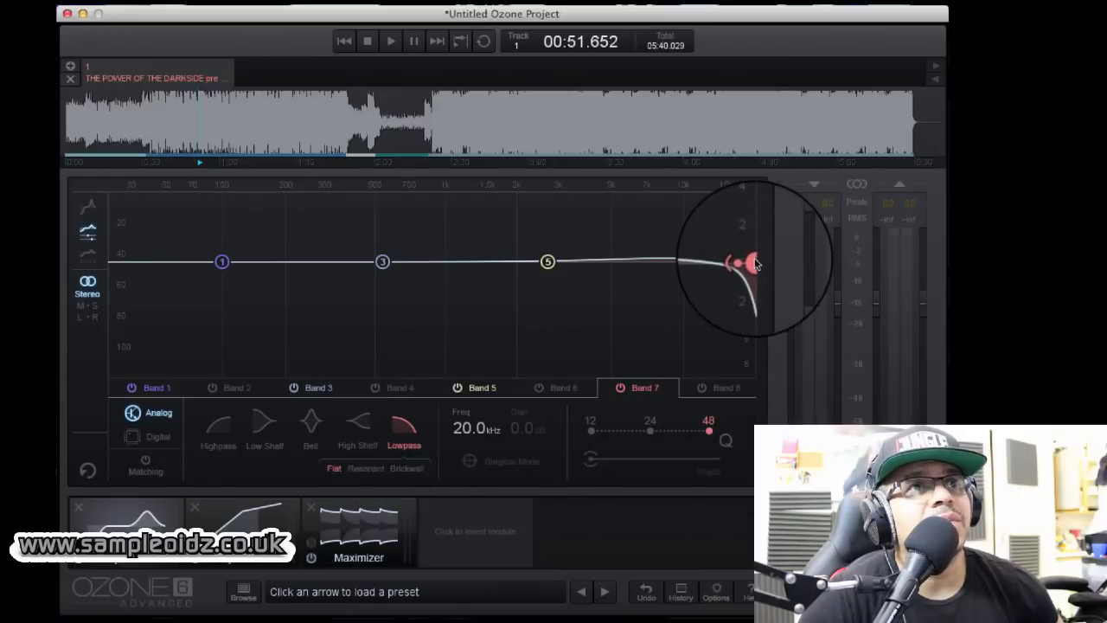
pyautogui.moveTo(764, 265)
pyautogui.mouseDown()
pyautogui.moveTo(750, 263)
pyautogui.moveTo(763, 265)
pyautogui.mouseUp()
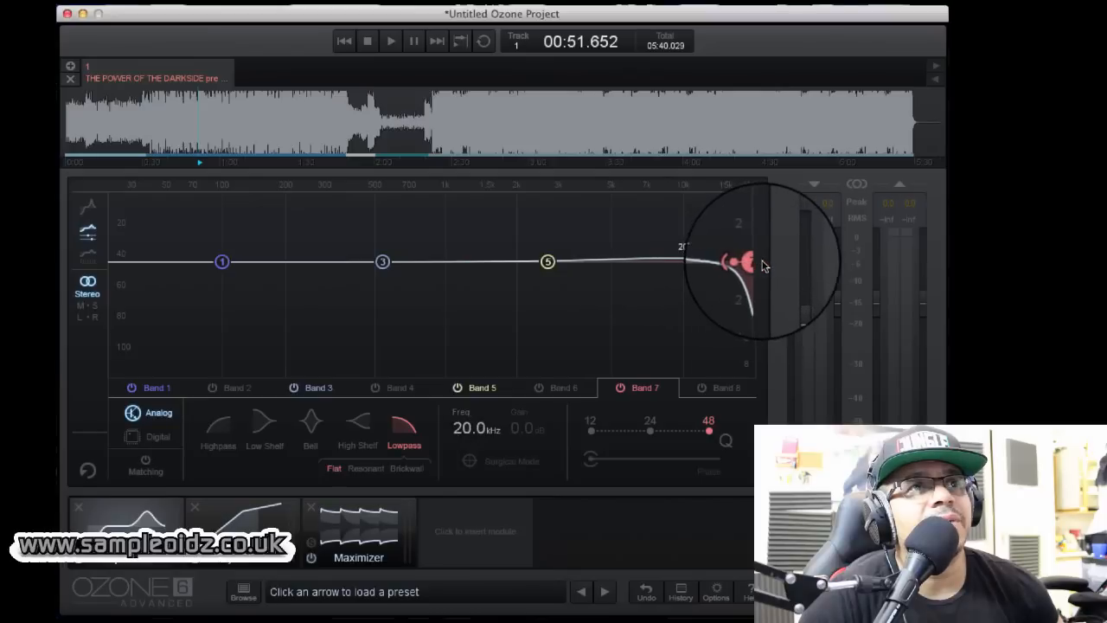
pyautogui.click(222, 435)
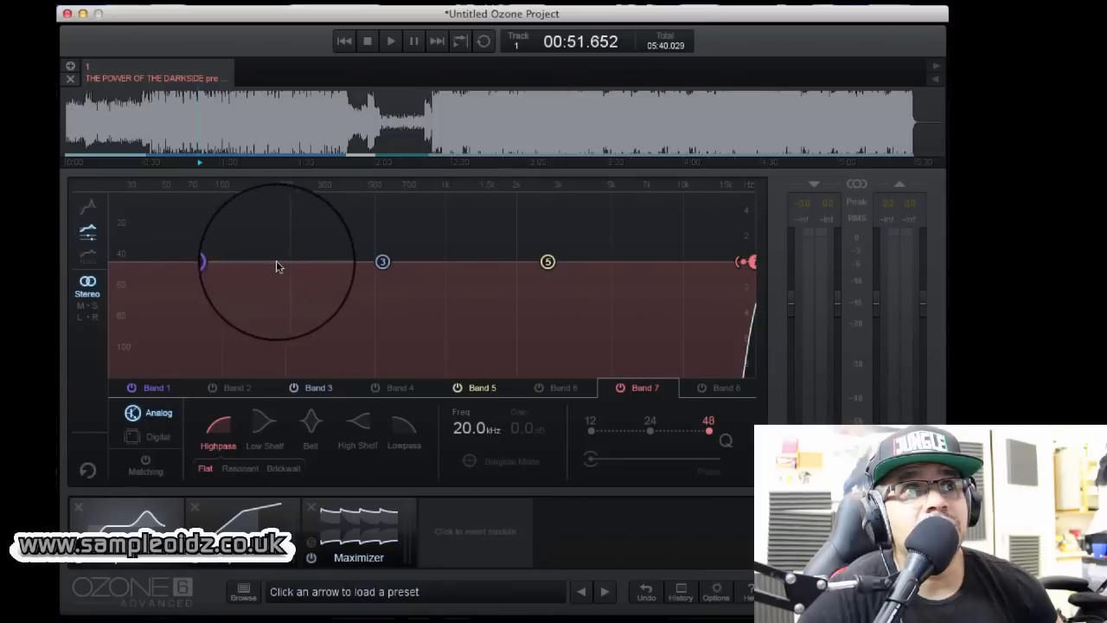
pyautogui.click(396, 433)
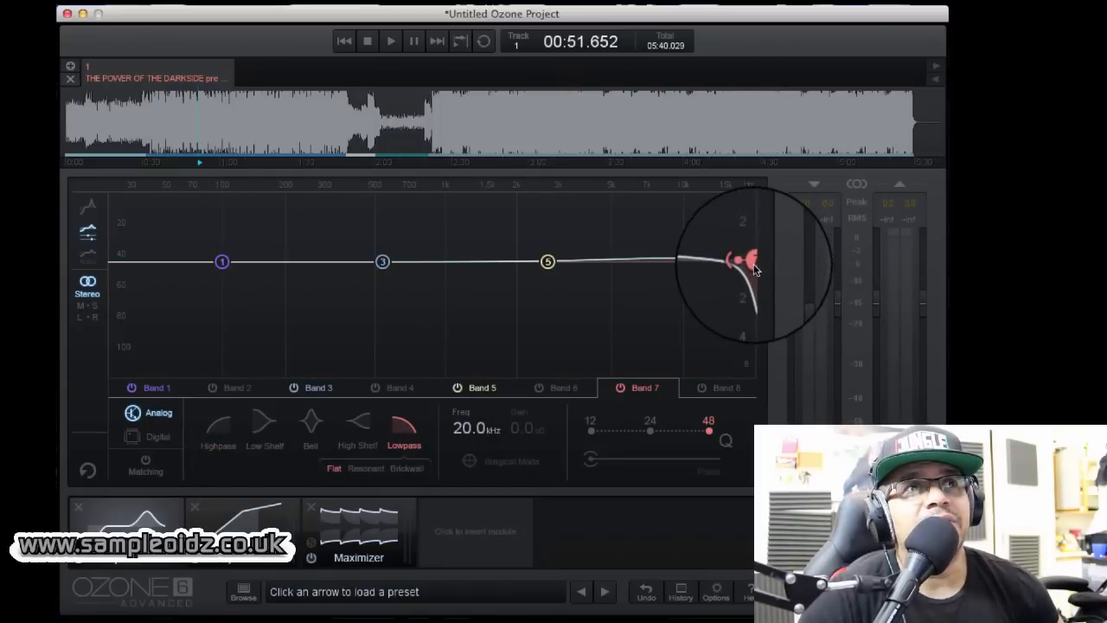
# Step: Make equalizer Band 1 a flat highpass filter at 20.0 Hz with a slope of 48 and audition the result
pyautogui.moveTo(114, 273)
pyautogui.mouseDown()
pyautogui.moveTo(102, 275)
pyautogui.moveTo(126, 269)
pyautogui.mouseUp()
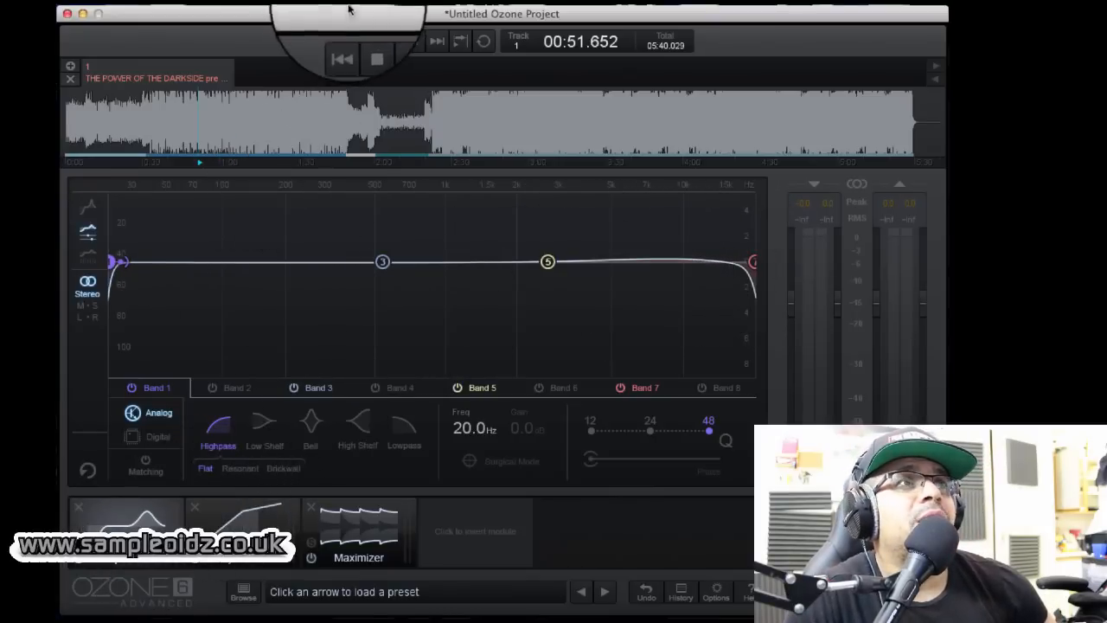
pyautogui.click(391, 42)
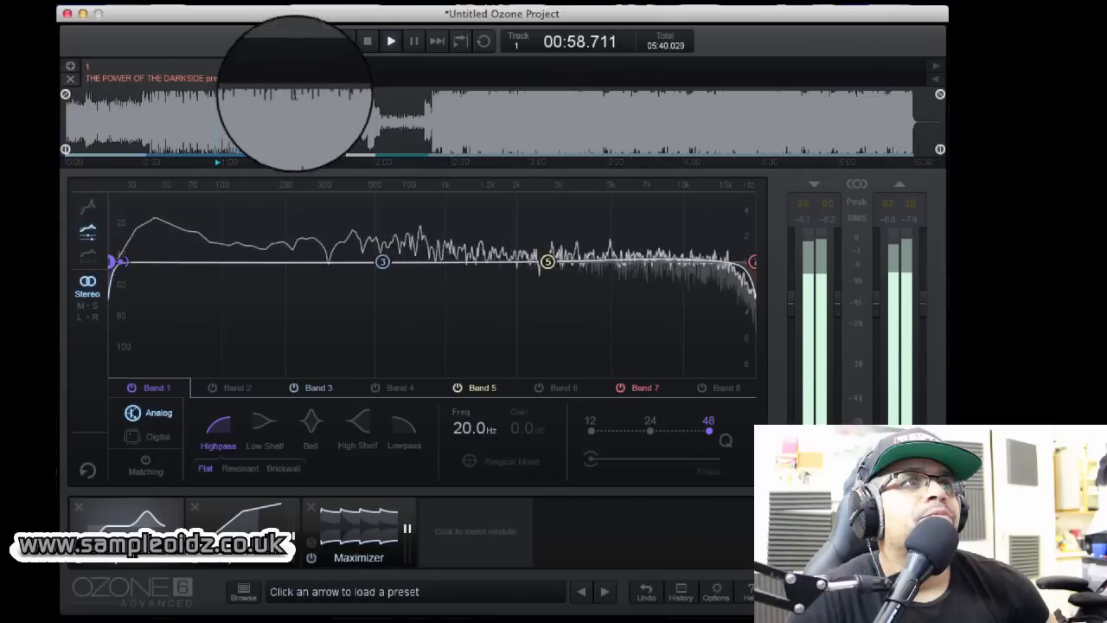
pyautogui.click(368, 41)
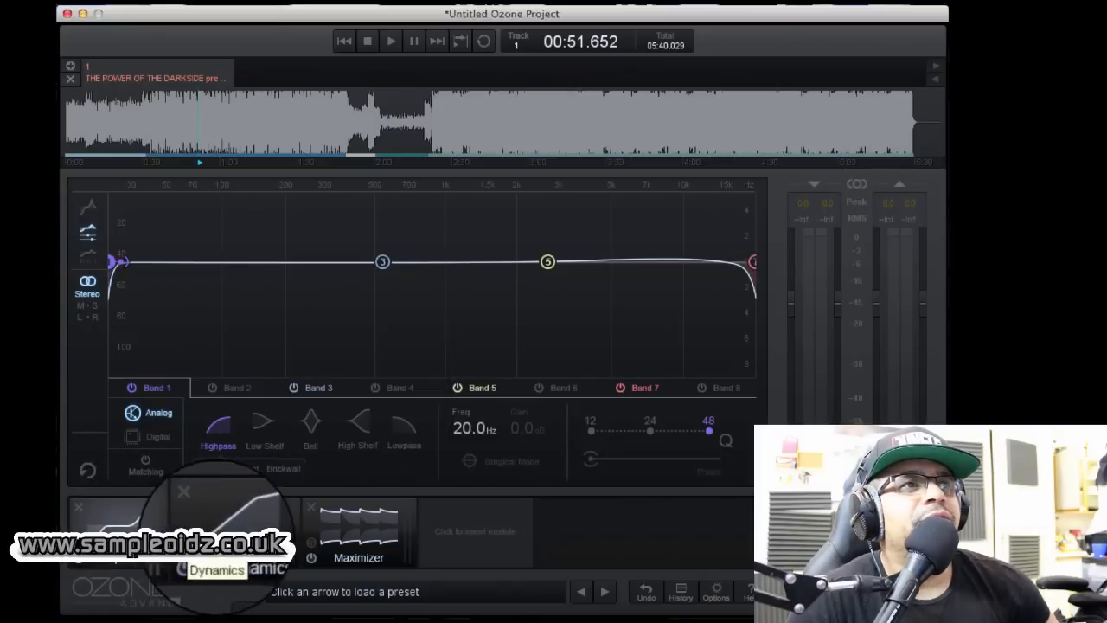
# Step: Add an Imager module and move it to the start of the module chain
pyautogui.click(229, 529)
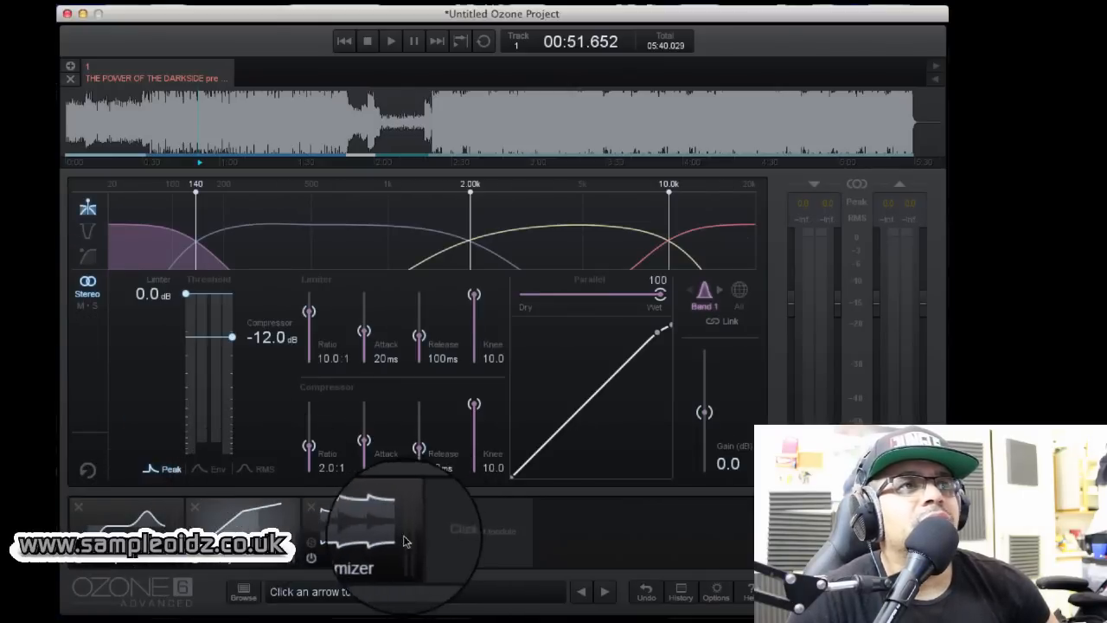
pyautogui.click(475, 530)
pyautogui.click(610, 303)
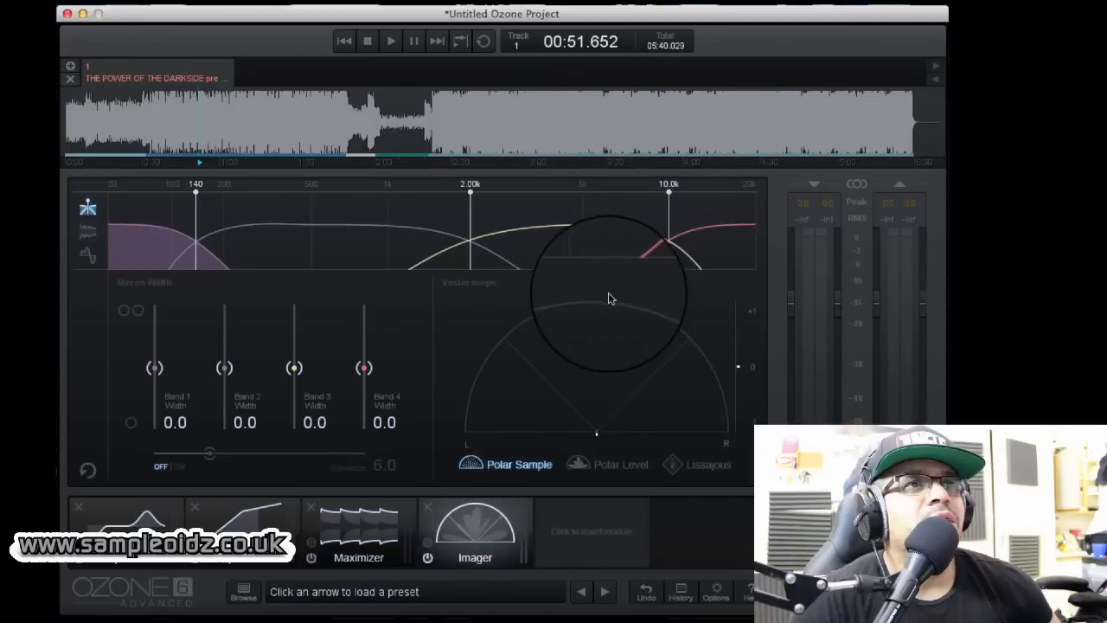
pyautogui.moveTo(337, 538); pyautogui.dragTo(130, 532)
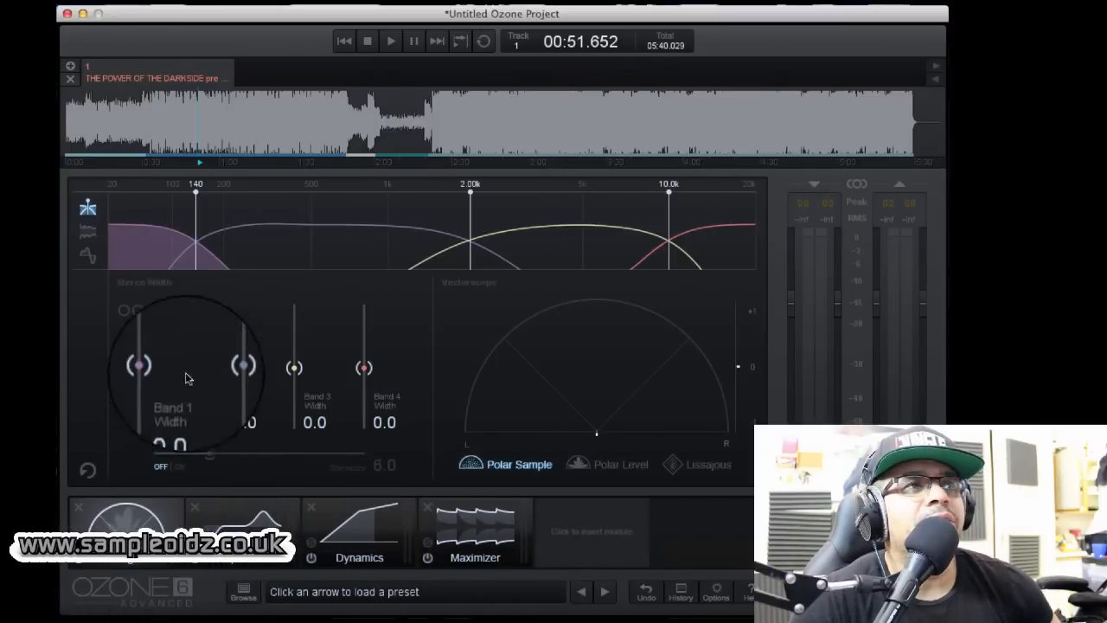
# Step: Enable Stereoize at 7.2 and narrow the Band 1 stereo width to -34.2, auditioning the change during playback
pyautogui.click(179, 467)
pyautogui.moveTo(211, 453); pyautogui.dragTo(223, 452)
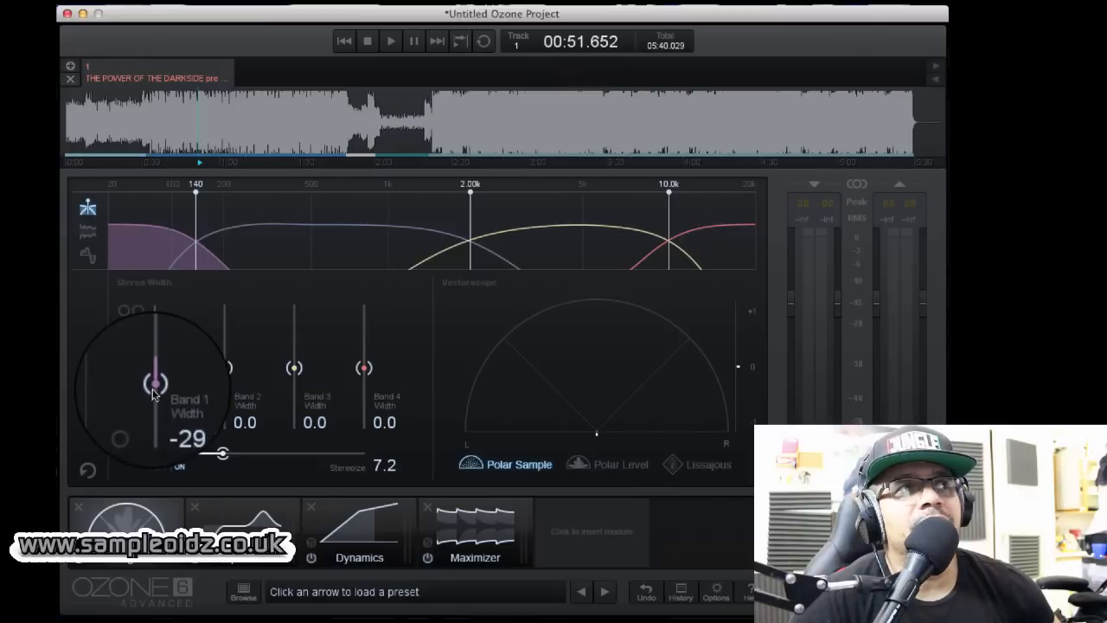
pyautogui.moveTo(153, 395); pyautogui.dragTo(155, 378)
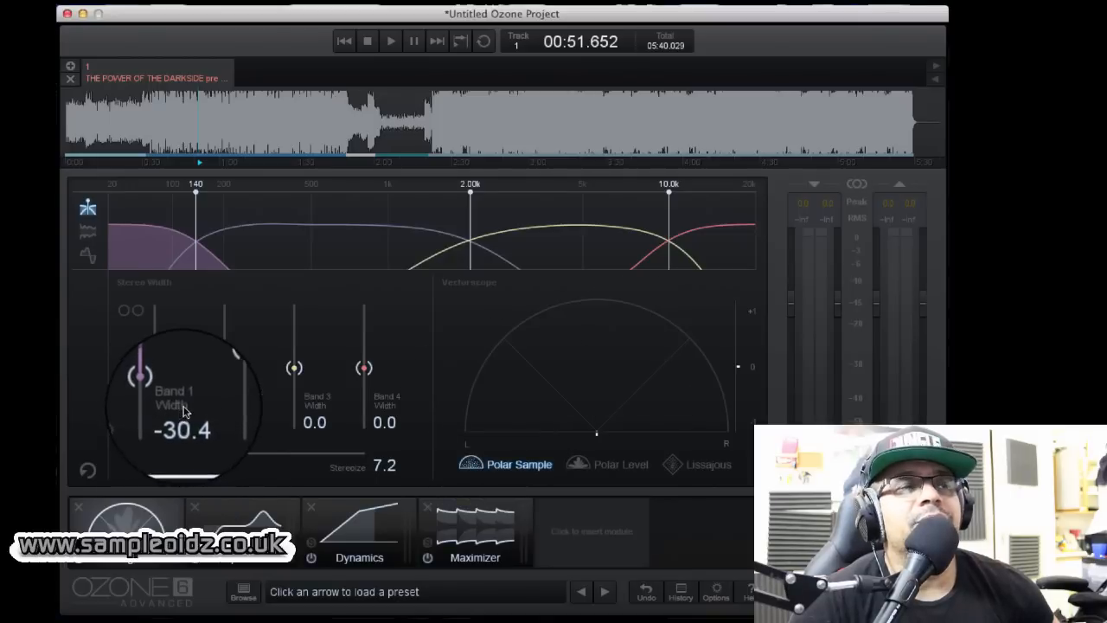
pyautogui.click(389, 43)
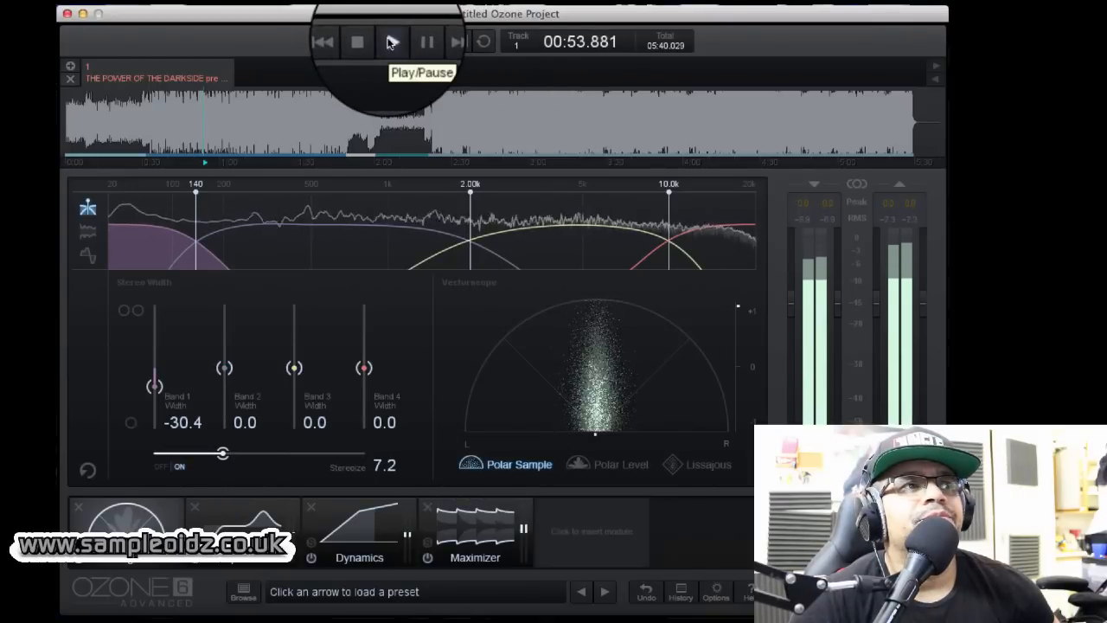
pyautogui.moveTo(156, 395); pyautogui.dragTo(156, 400)
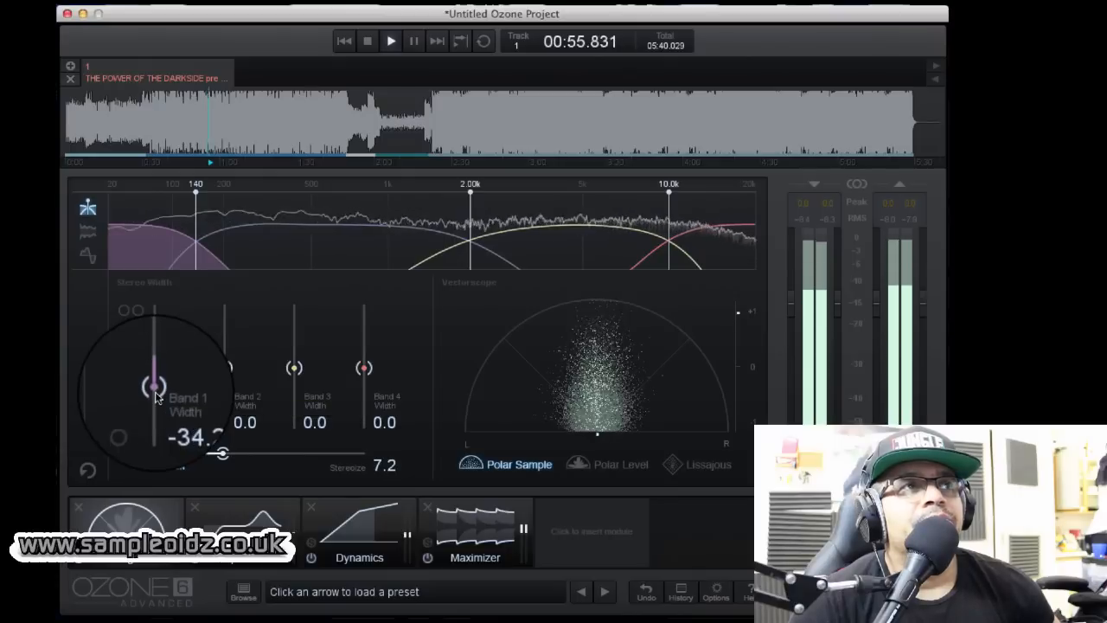
pyautogui.click(367, 42)
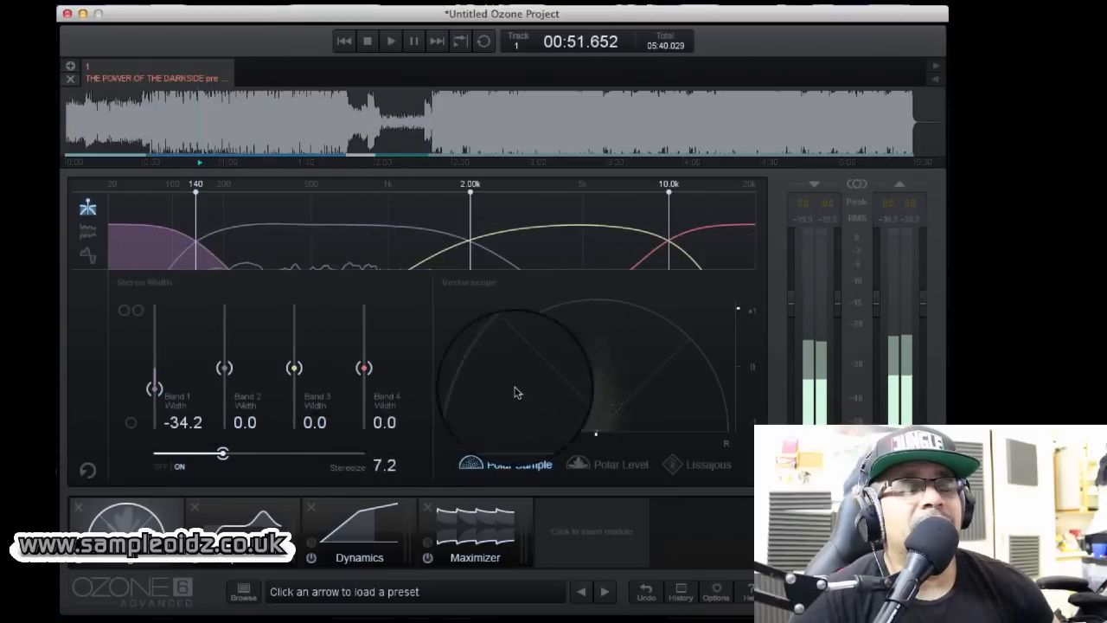
# Step: Place the Imager between the Equalizer and Dynamics modules in the chain and review the Dynamics and Imager settings
pyautogui.click(238, 523)
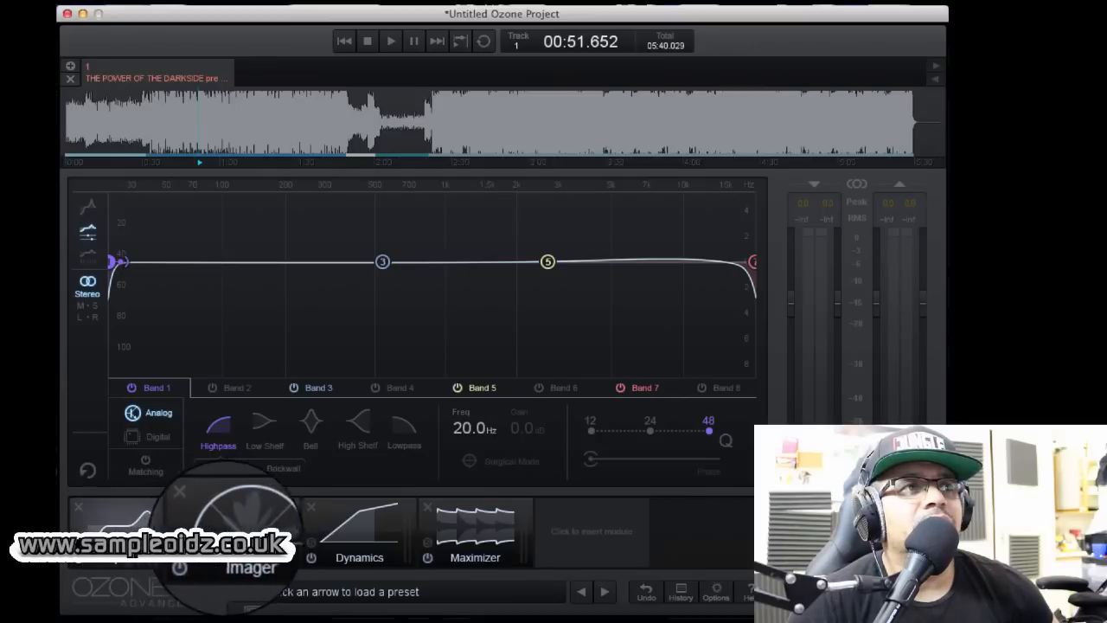
pyautogui.click(358, 519)
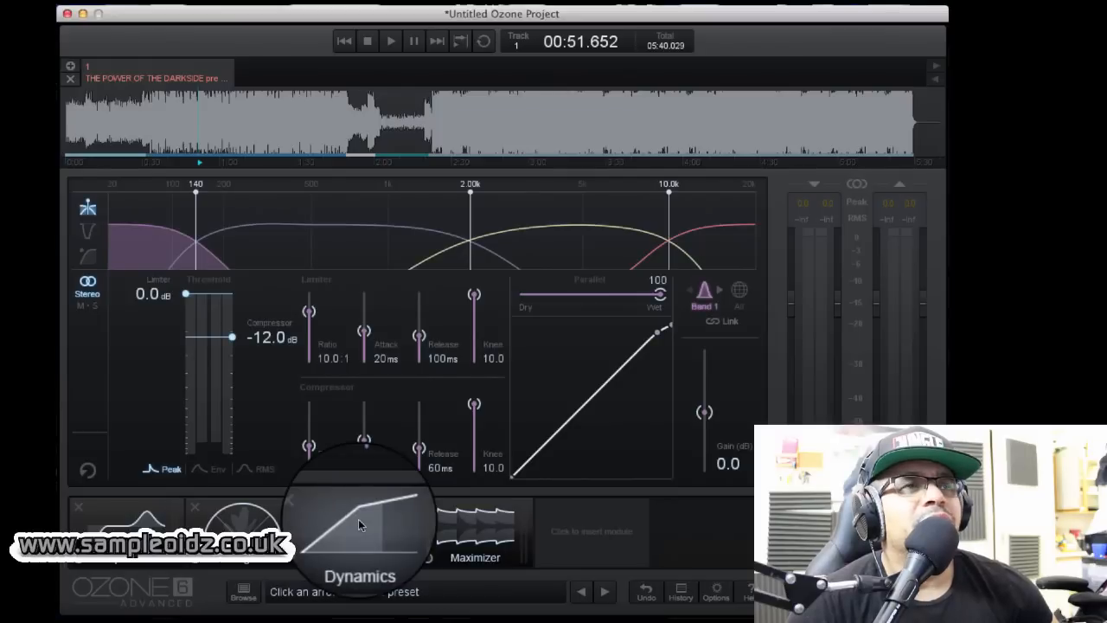
pyautogui.click(250, 524)
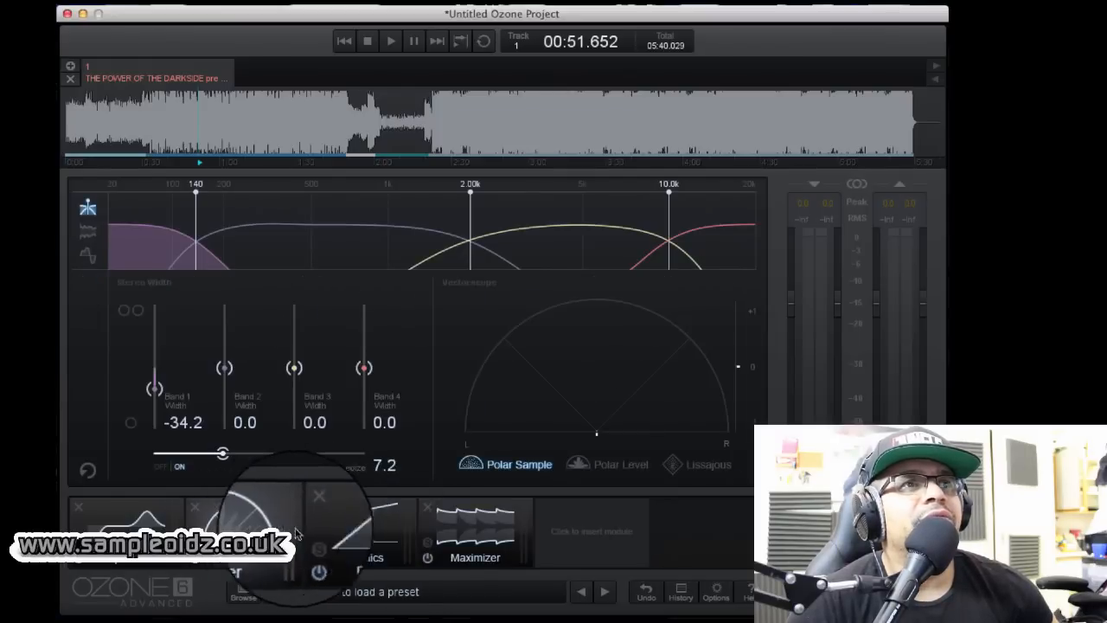
# Step: Have the Dynamics module learn its crossover frequencies while the section from about 02:25 plays
pyautogui.click(384, 542)
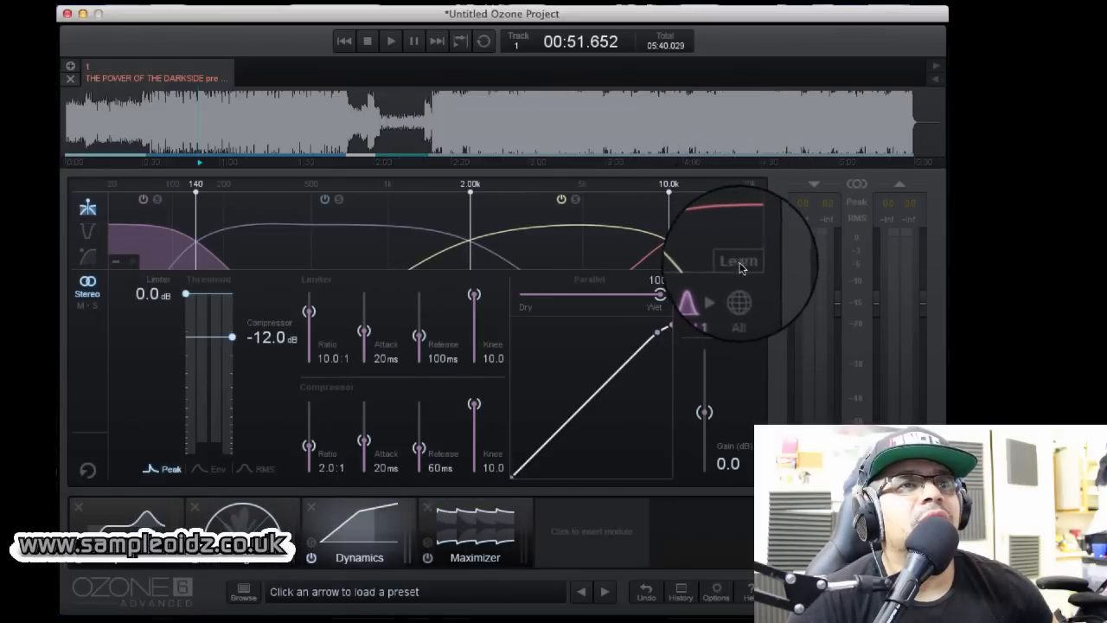
pyautogui.click(438, 113)
pyautogui.click(391, 40)
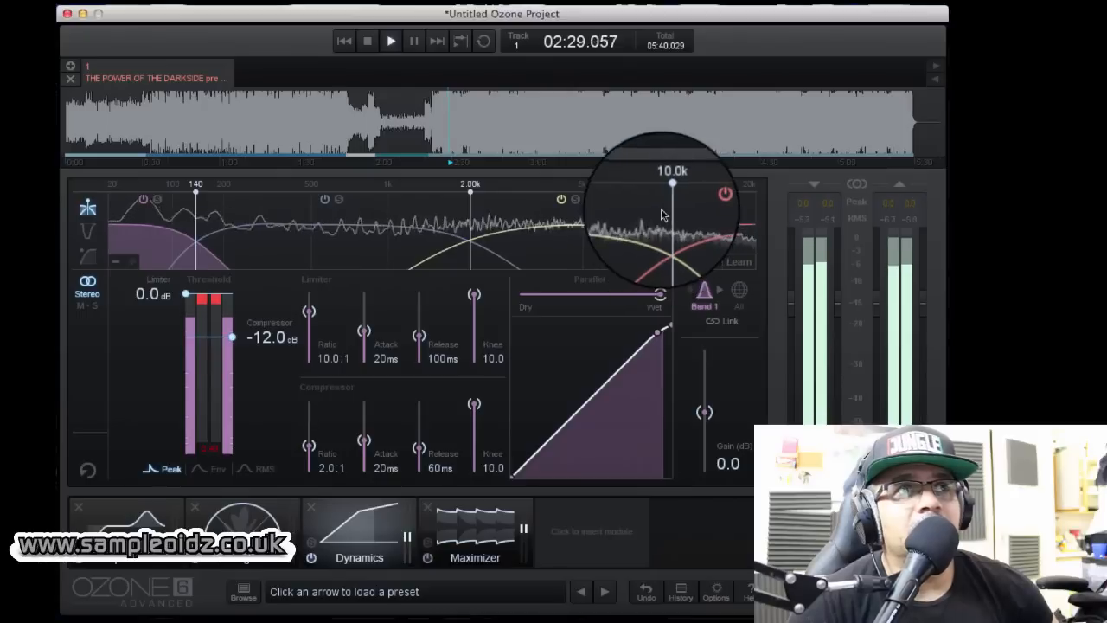
pyautogui.click(740, 263)
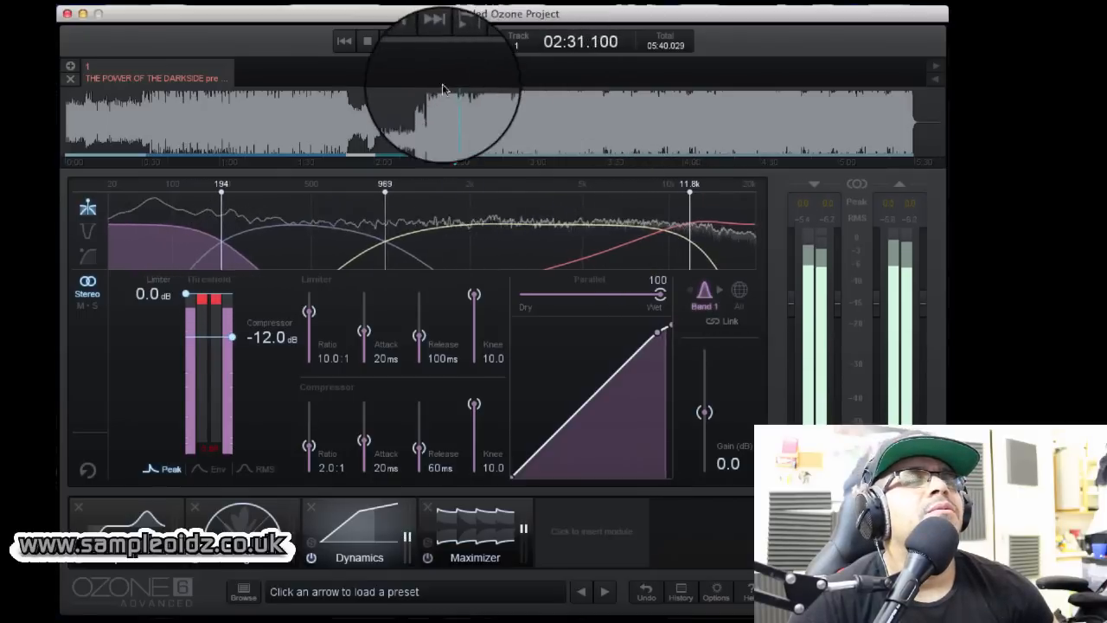
pyautogui.click(365, 46)
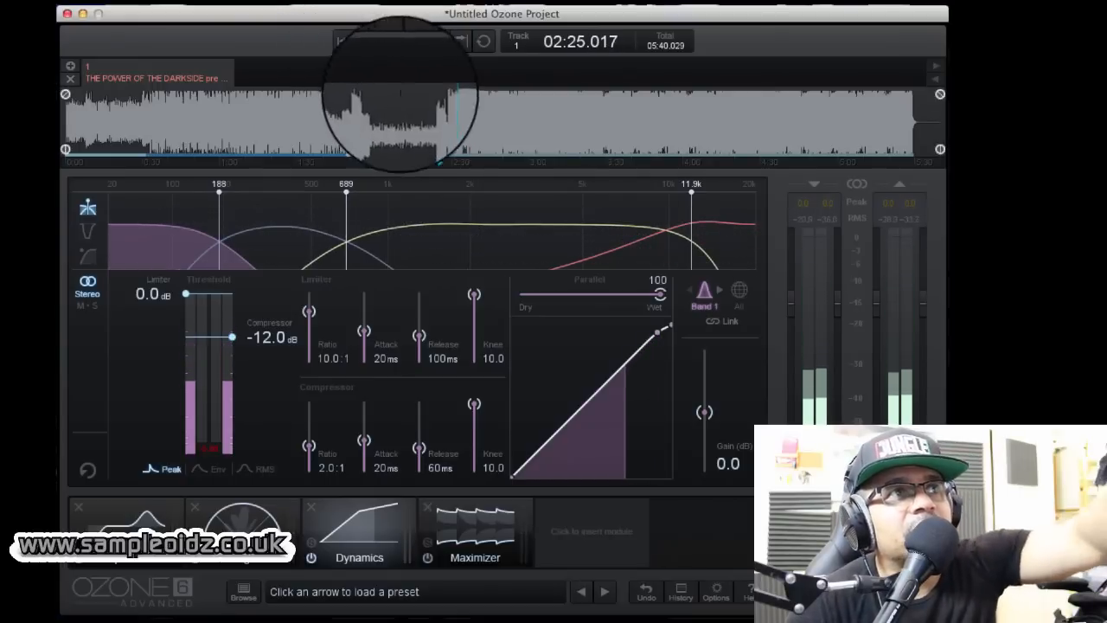
# Step: Audition the section from 02:25 twice while checking the Band 1 threshold meters and compressor settings in Dynamics
pyautogui.click(391, 44)
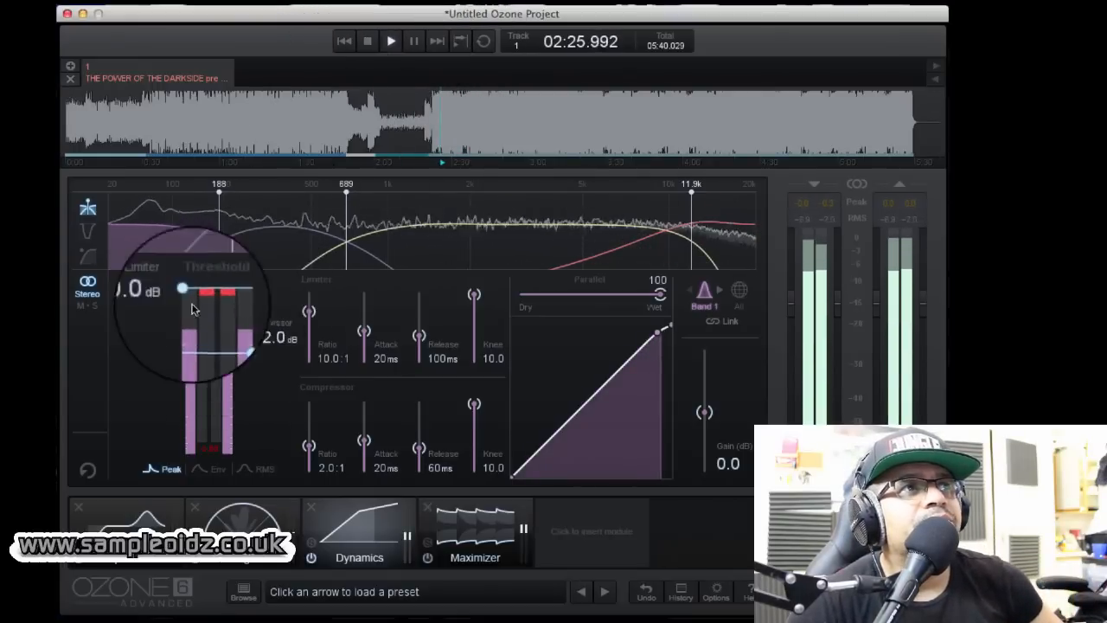
pyautogui.click(370, 47)
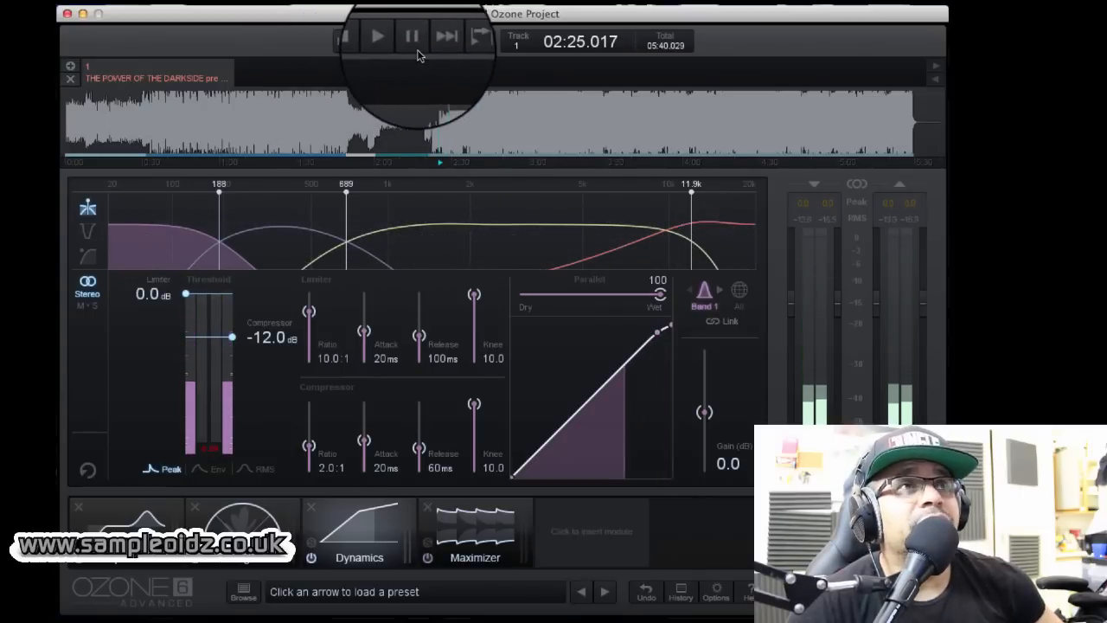
pyautogui.click(391, 41)
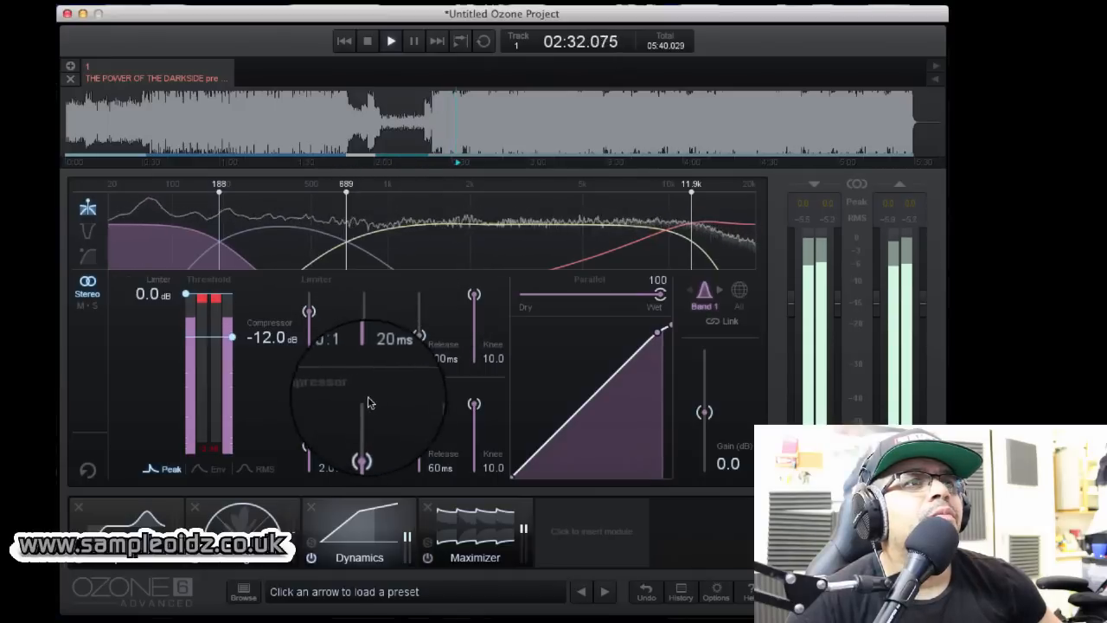
pyautogui.click(367, 42)
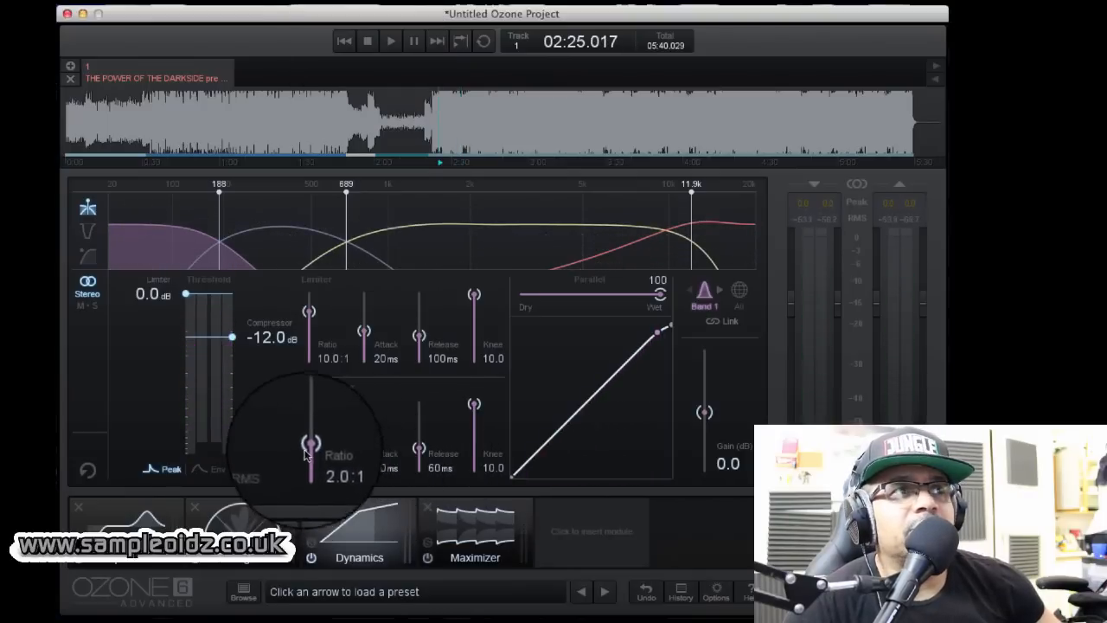
# Step: Compare the limiter and compressor settings of Bands 1 through 4 in the Dynamics module, finishing on Band 3
pyautogui.click(274, 243)
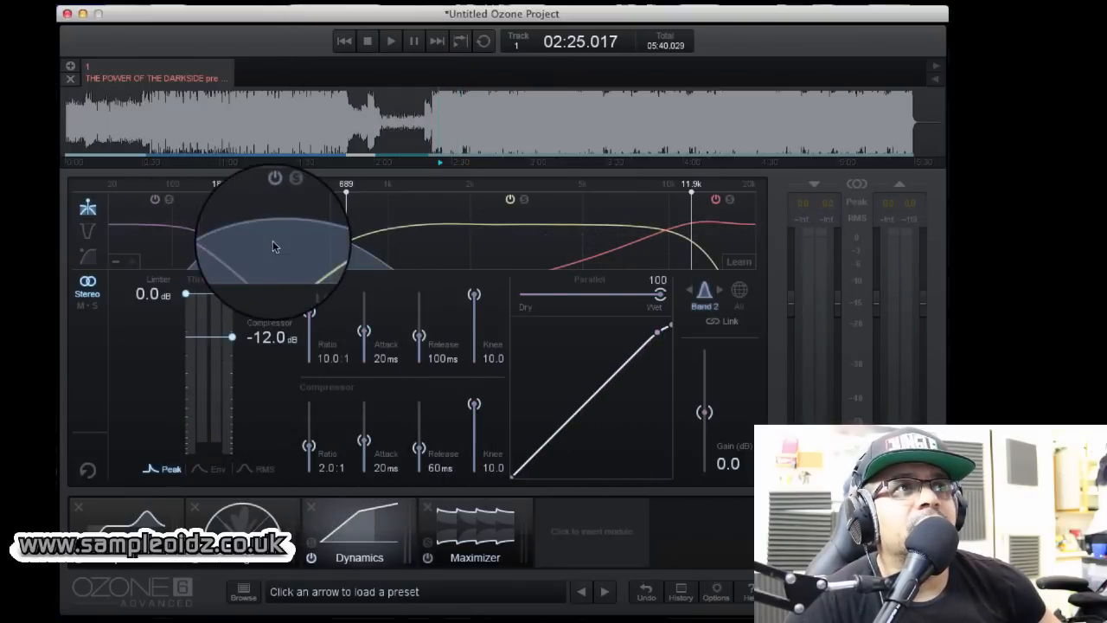
pyautogui.click(407, 237)
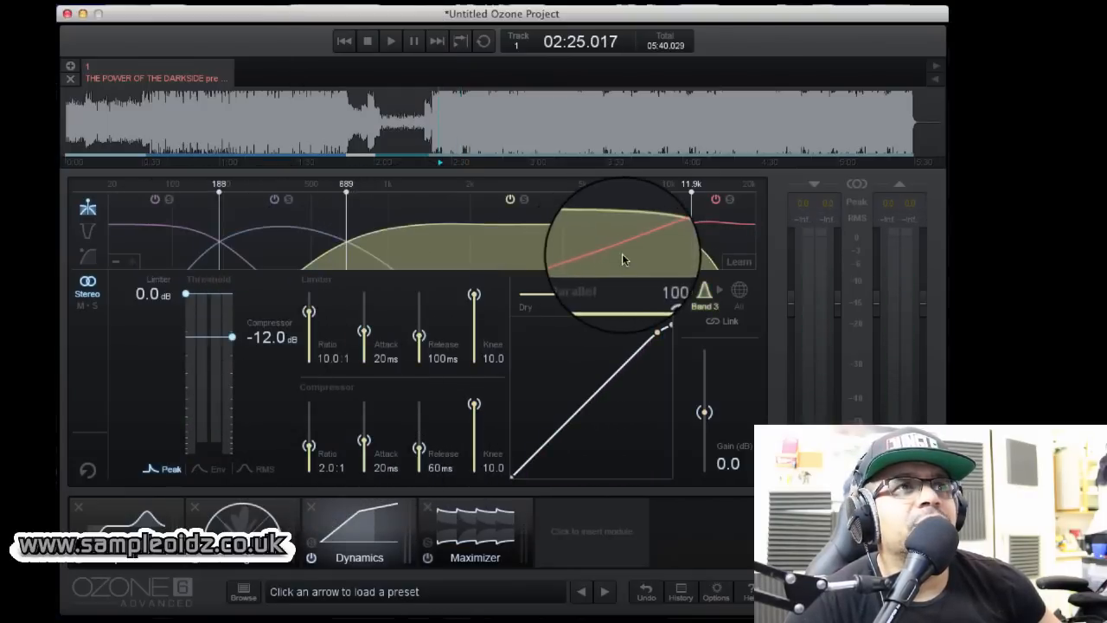
pyautogui.click(720, 236)
pyautogui.click(178, 250)
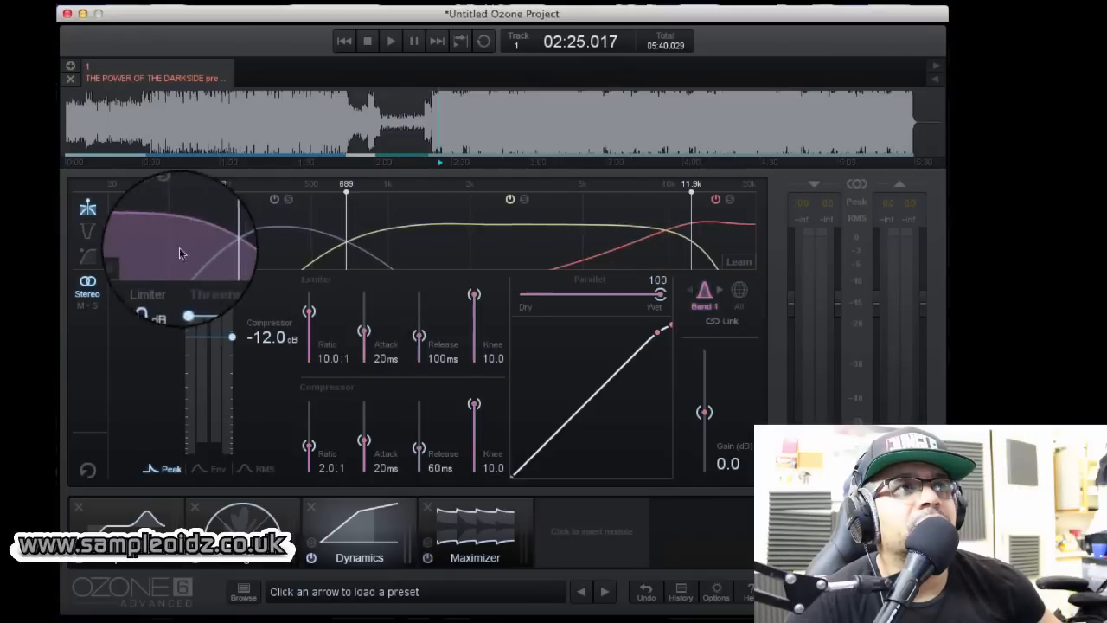
pyautogui.click(281, 244)
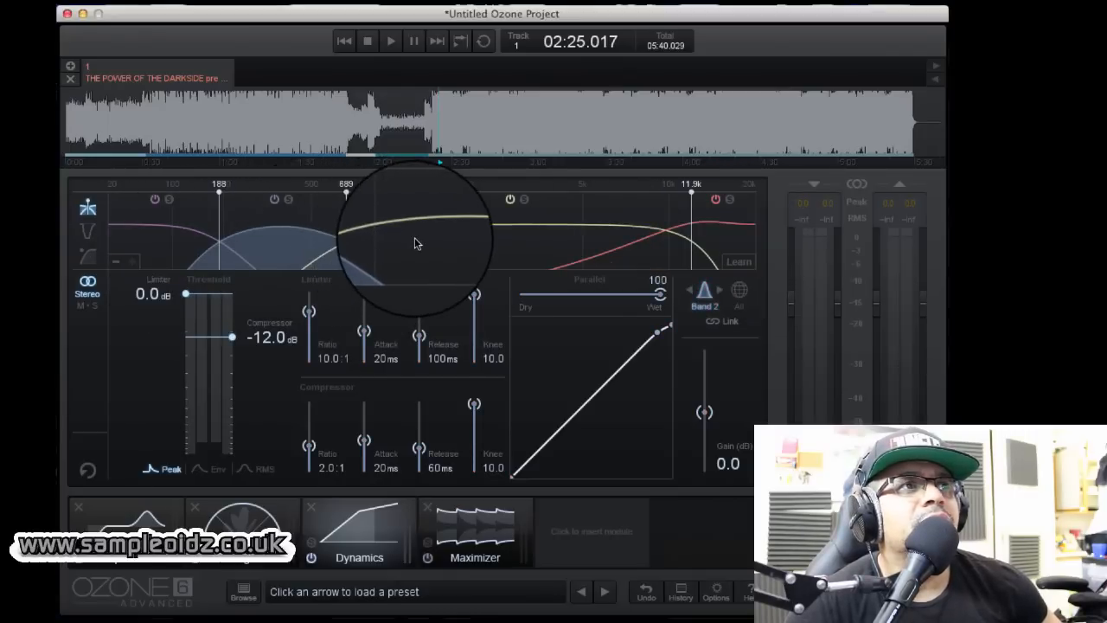
pyautogui.click(414, 237)
pyautogui.click(258, 250)
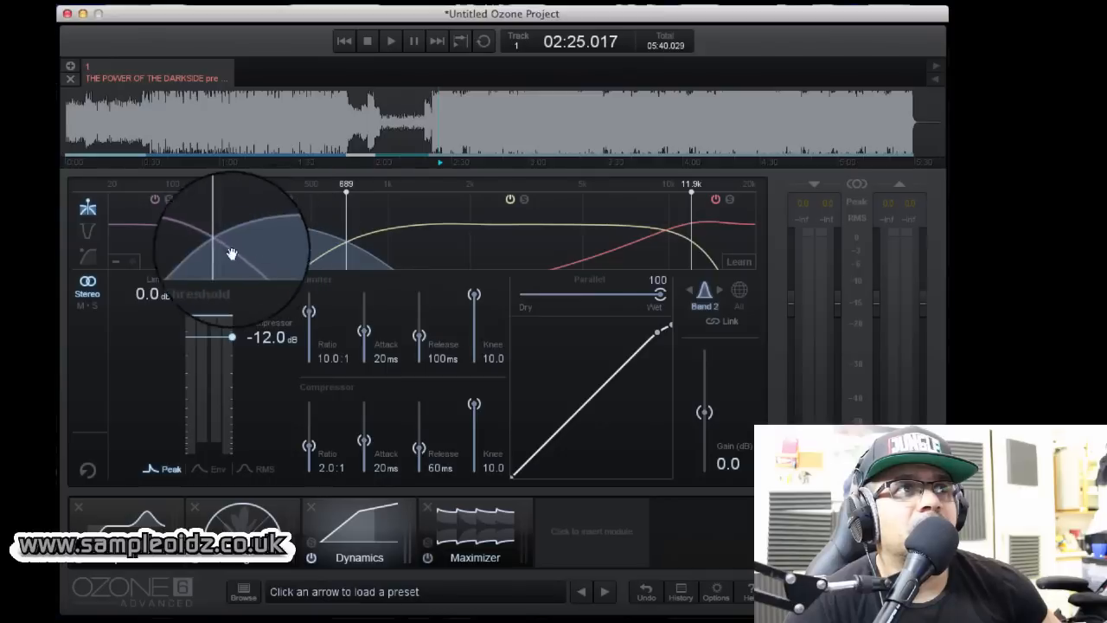
pyautogui.click(159, 257)
pyautogui.click(386, 251)
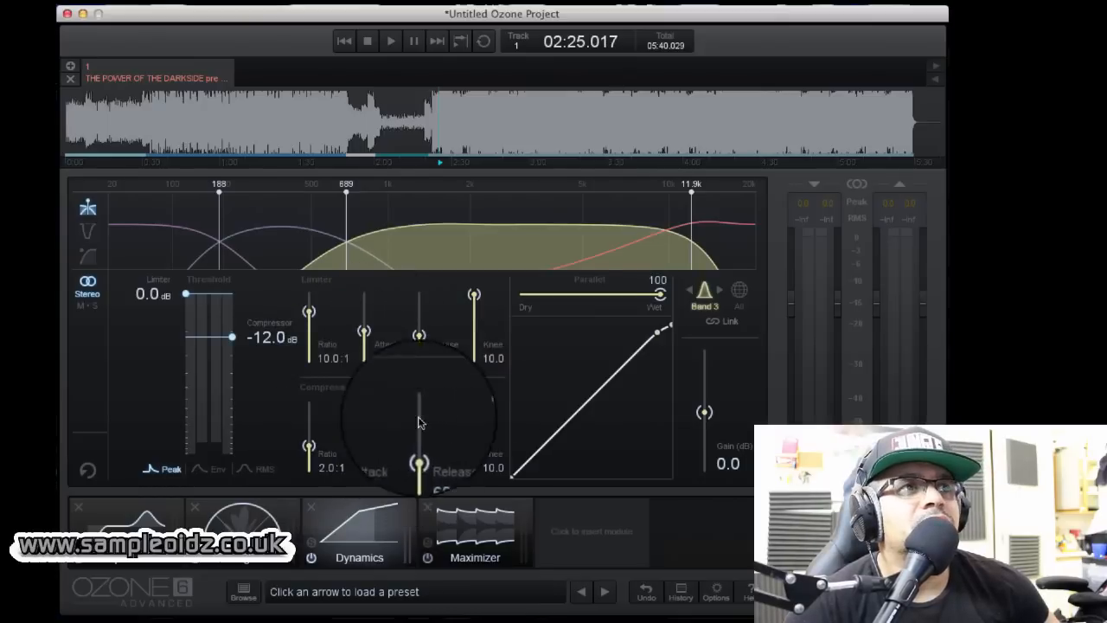
# Step: Audition the section from about 02:25 twice while checking the Band 1 and Band 3 threshold meters in Dynamics
pyautogui.click(390, 43)
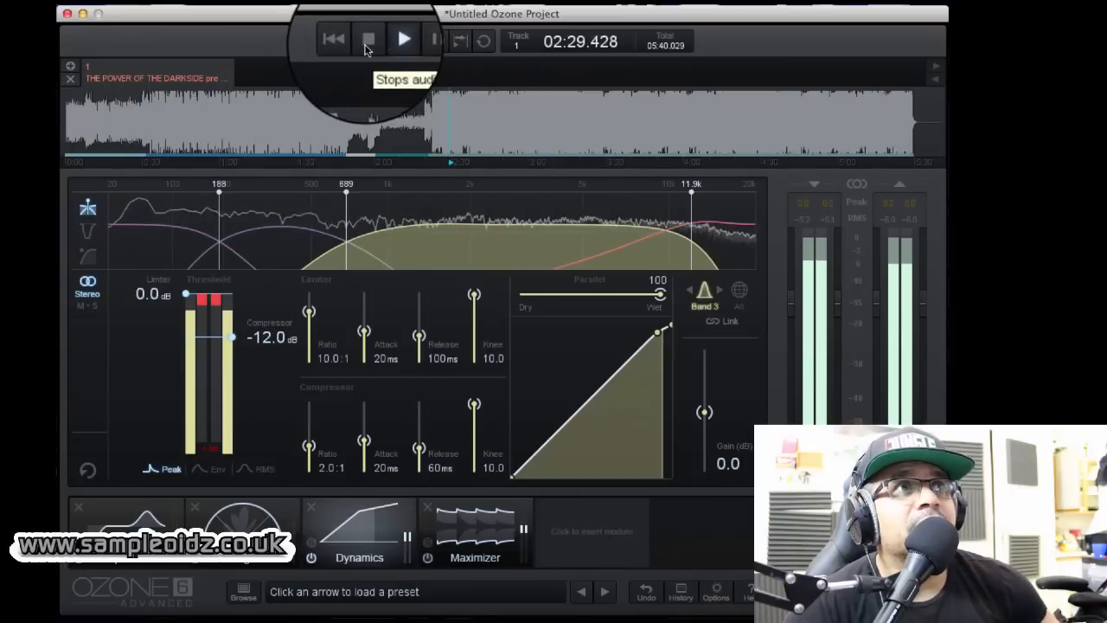
pyautogui.click(368, 43)
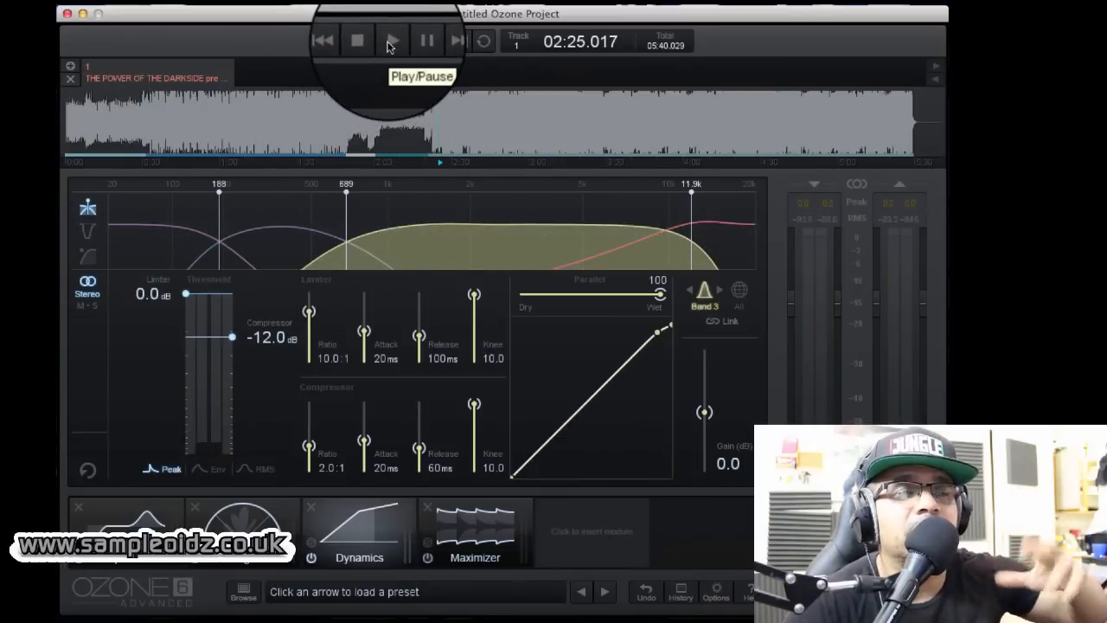
pyautogui.click(389, 41)
pyautogui.click(173, 235)
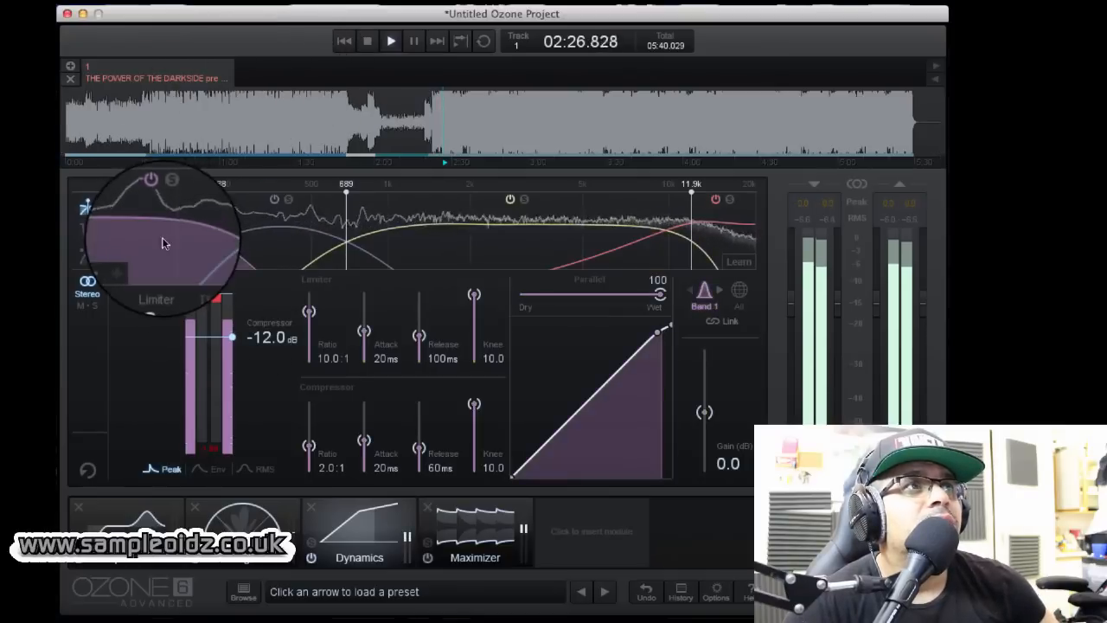
pyautogui.click(424, 236)
pyautogui.click(368, 43)
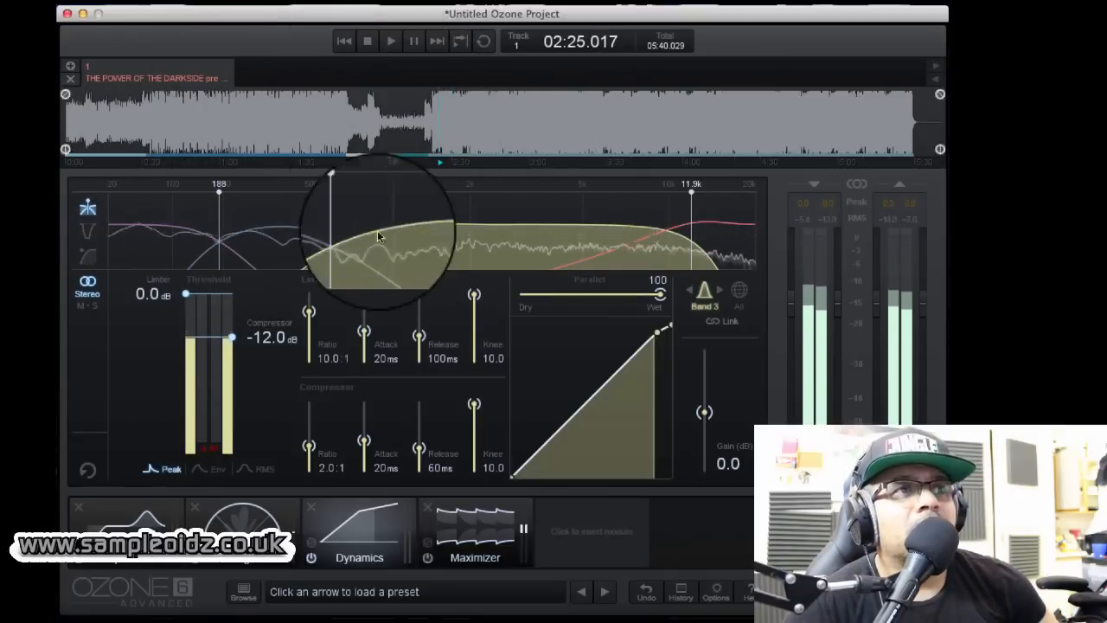
# Step: Add an Exciter module to the signal chain and have it learn its crossover frequencies while the section from about 02:25 plays
pyautogui.click(578, 530)
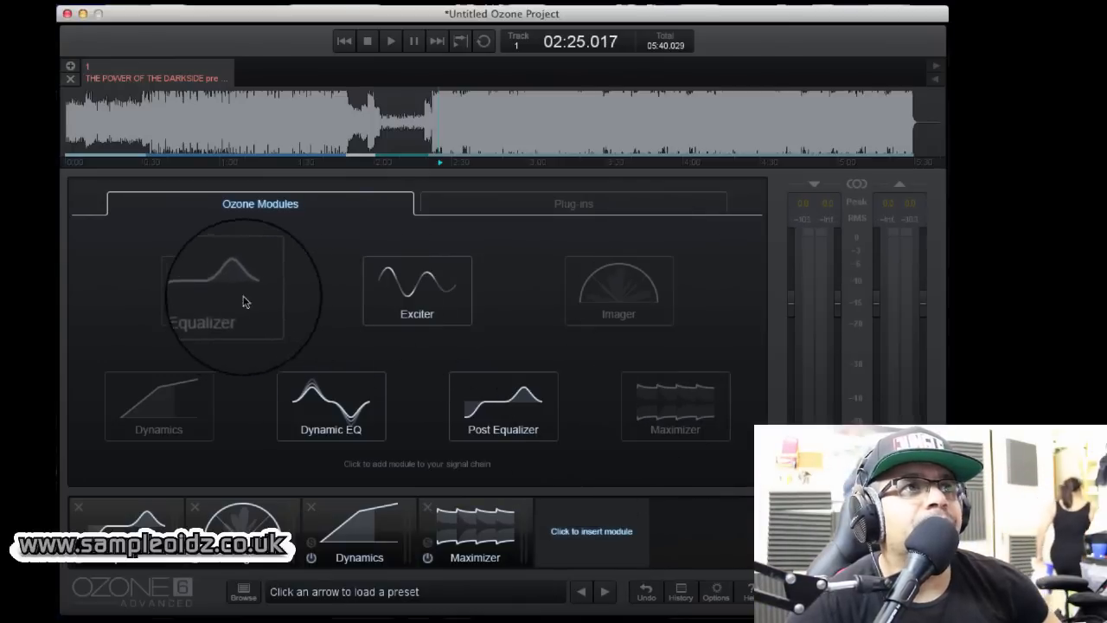
pyautogui.click(425, 307)
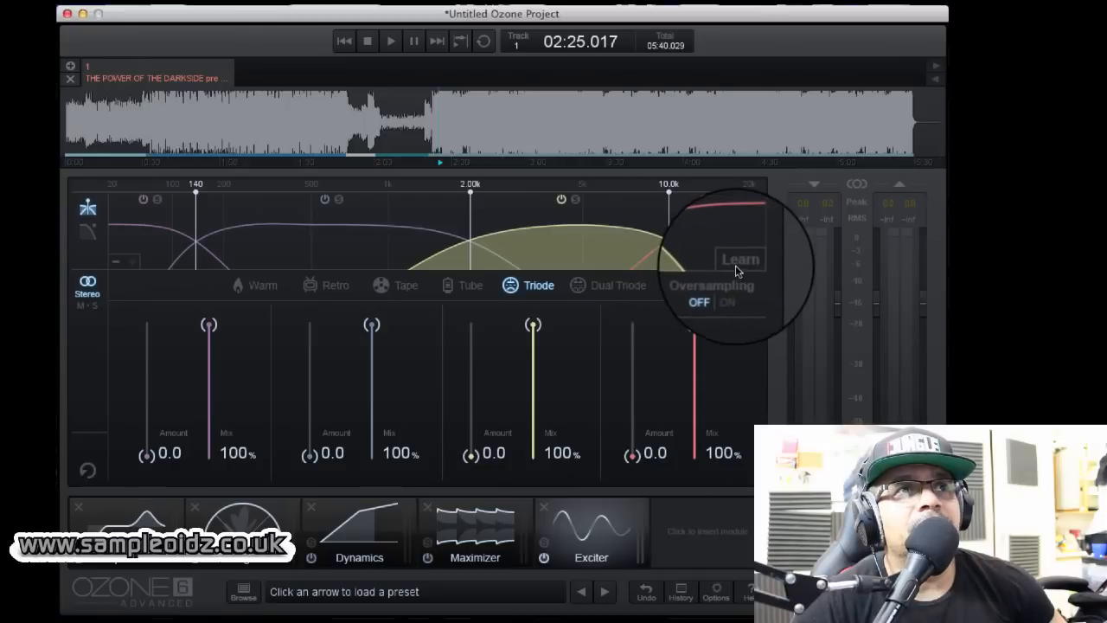
pyautogui.click(391, 40)
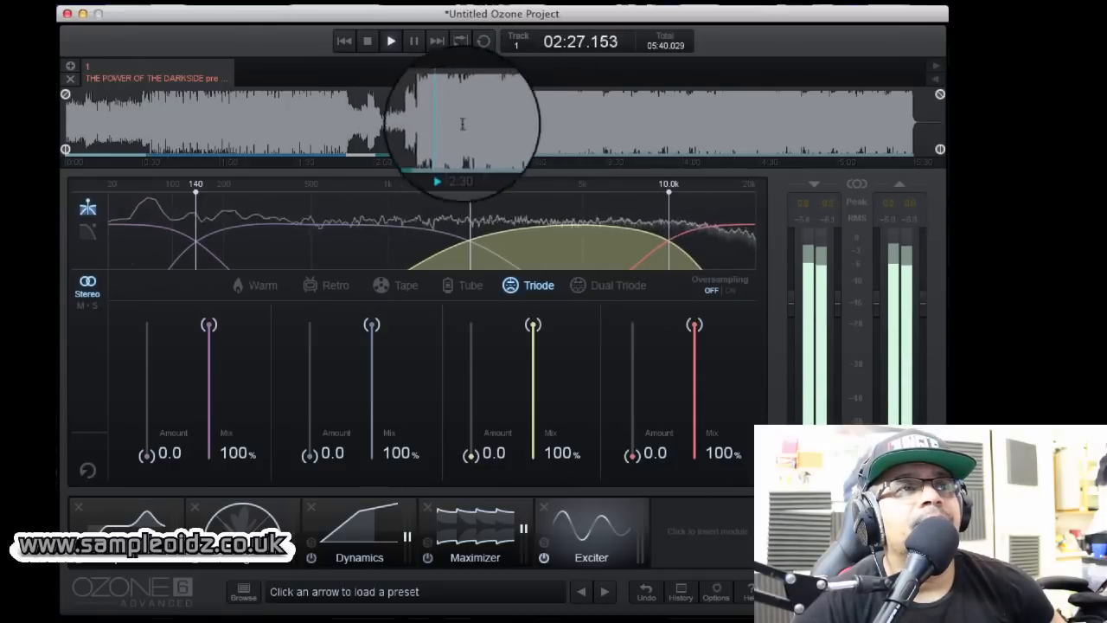
pyautogui.click(391, 41)
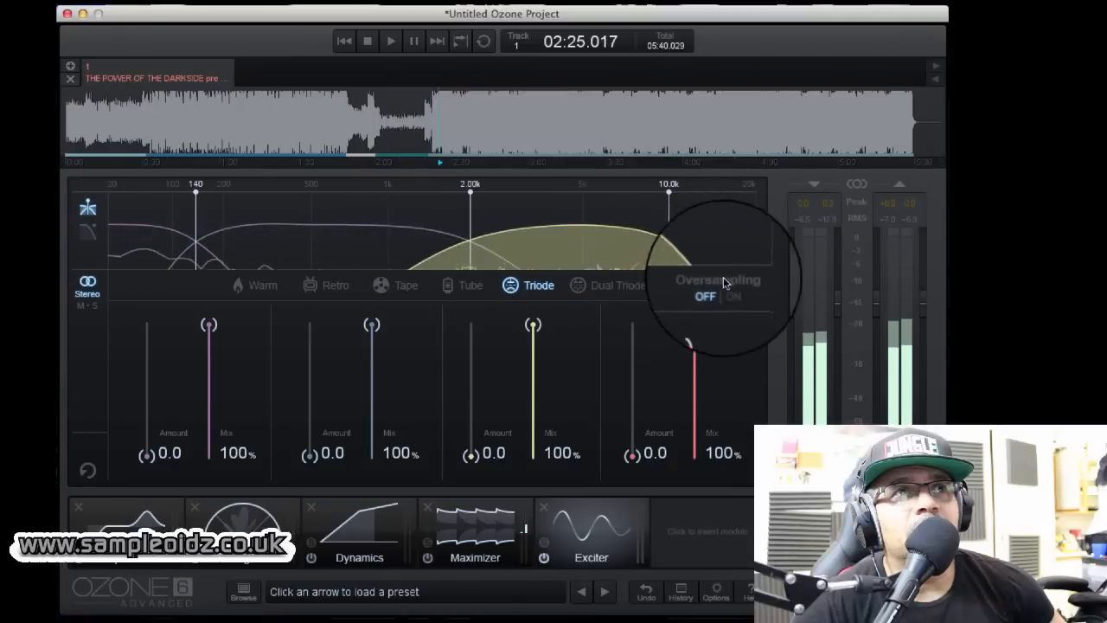
pyautogui.click(391, 41)
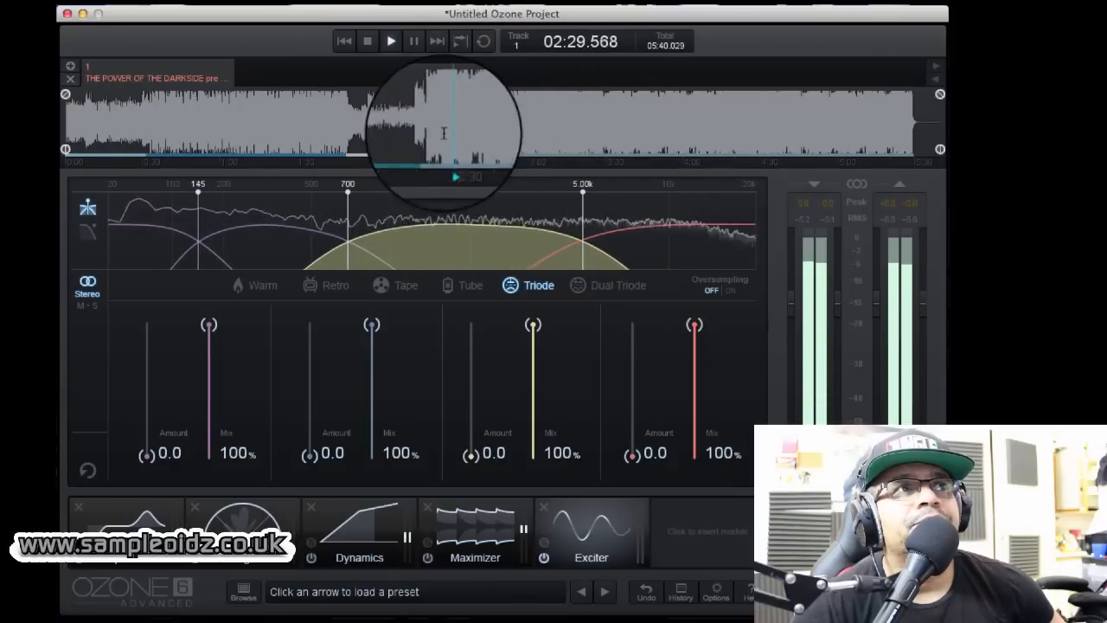
pyautogui.click(367, 45)
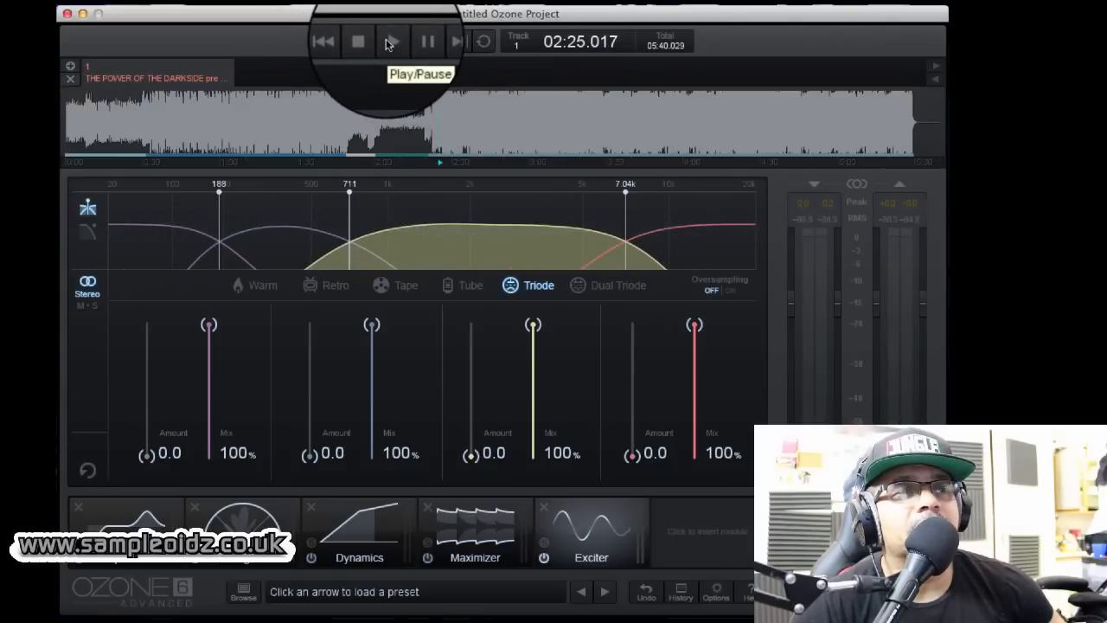
# Step: Set the Exciter amount to 11.8 for Band 4 and 6.0 for Band 2, auditioning the section from about 02:25
pyautogui.click(389, 43)
pyautogui.moveTo(633, 453); pyautogui.dragTo(631, 360)
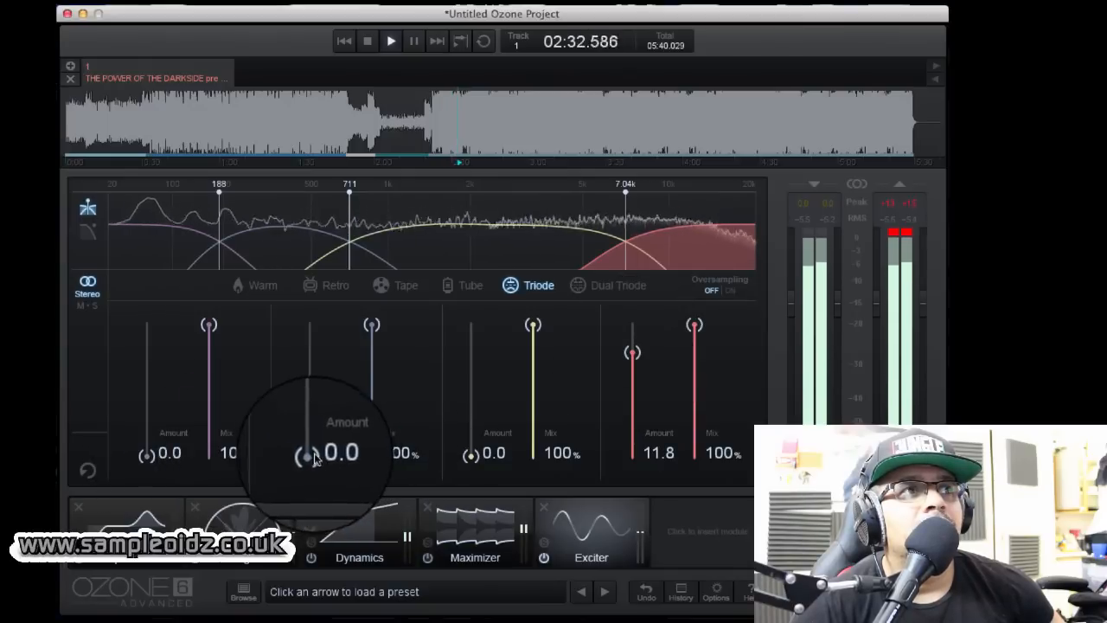
pyautogui.moveTo(309, 454); pyautogui.dragTo(312, 390)
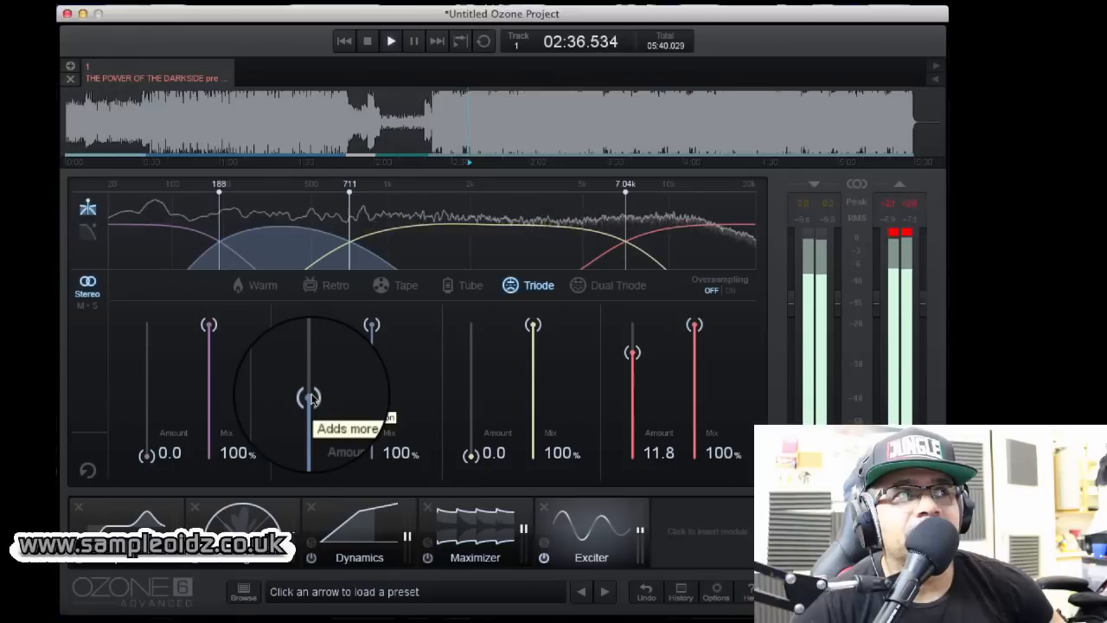
pyautogui.click(368, 42)
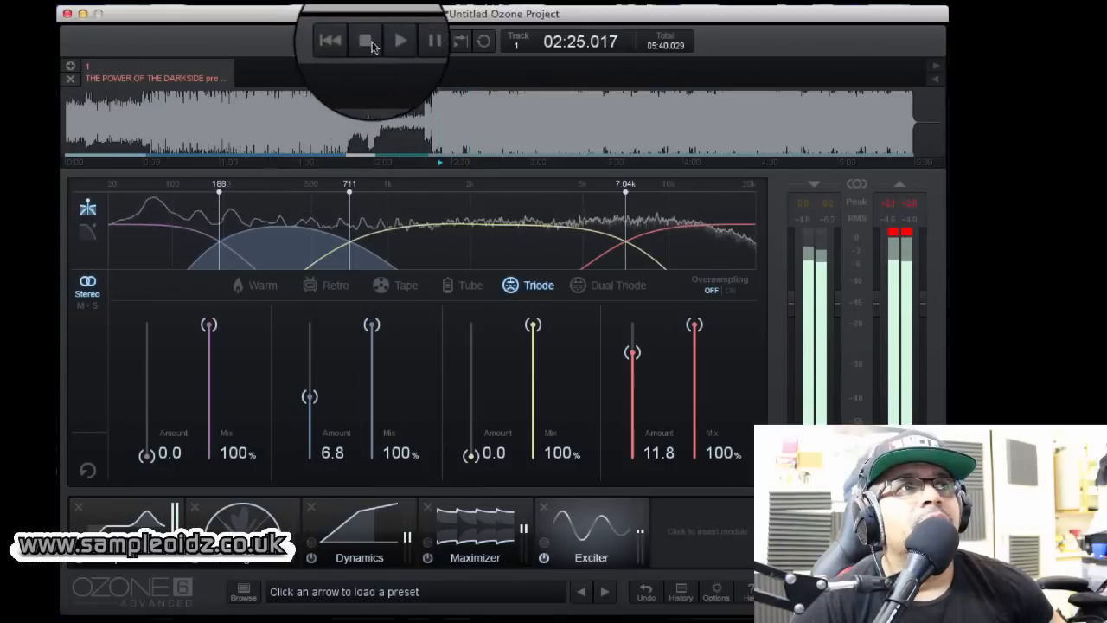
pyautogui.click(393, 43)
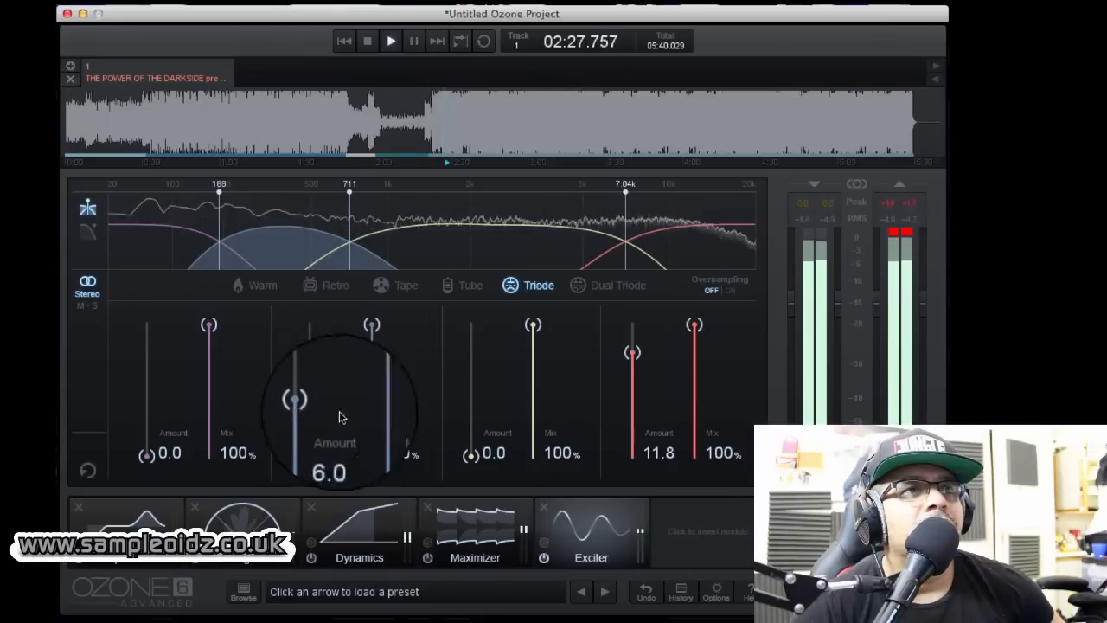
# Step: Set the Exciter's Band 3 amount to 7.2 and turn on oversampling, replaying the section from about 02:25
pyautogui.moveTo(469, 453); pyautogui.dragTo(472, 398)
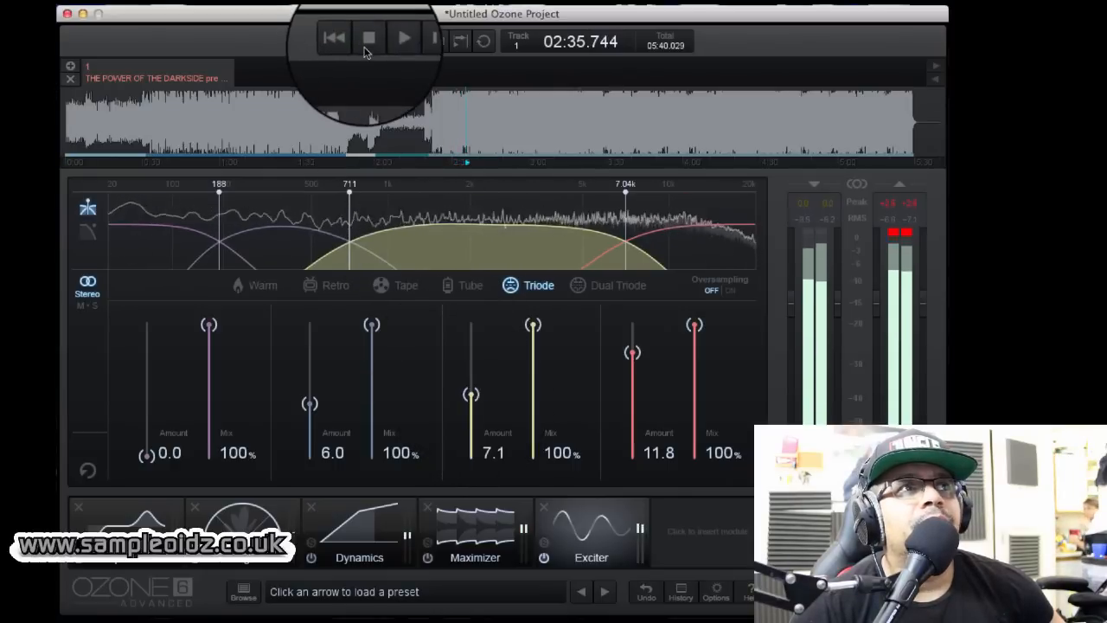
pyautogui.click(367, 41)
pyautogui.click(391, 43)
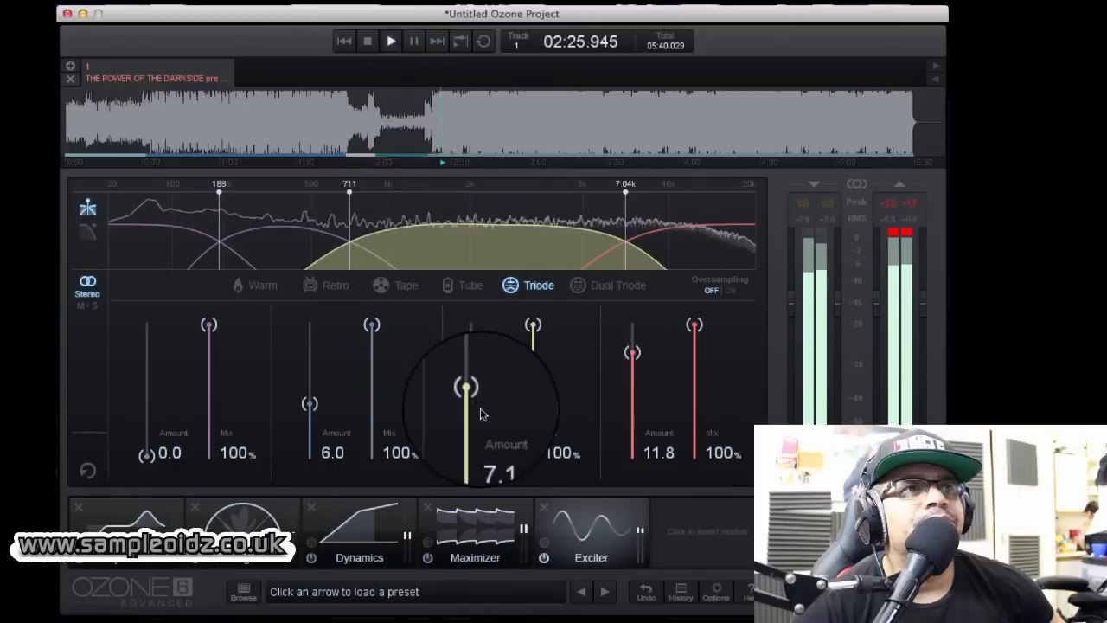
pyautogui.moveTo(472, 395); pyautogui.dragTo(474, 408)
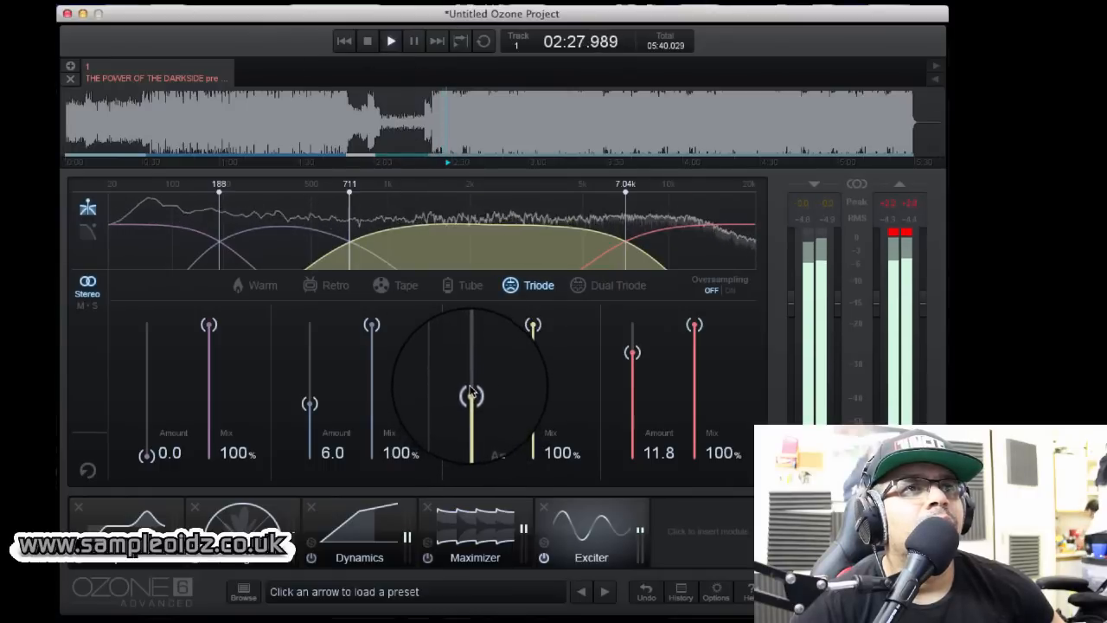
pyautogui.click(731, 290)
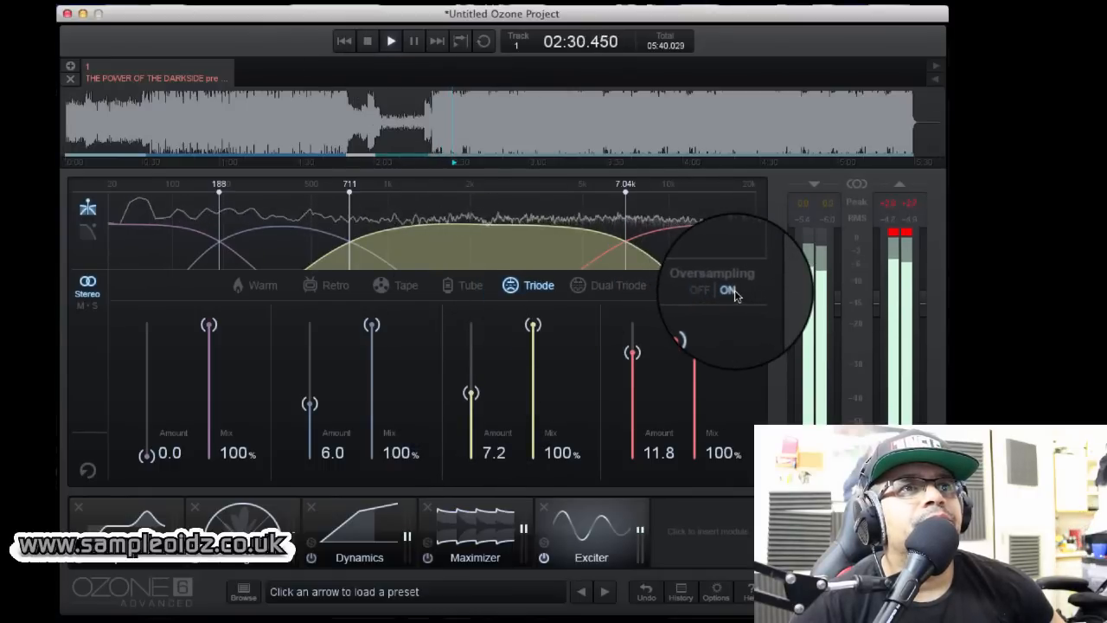
pyautogui.click(390, 40)
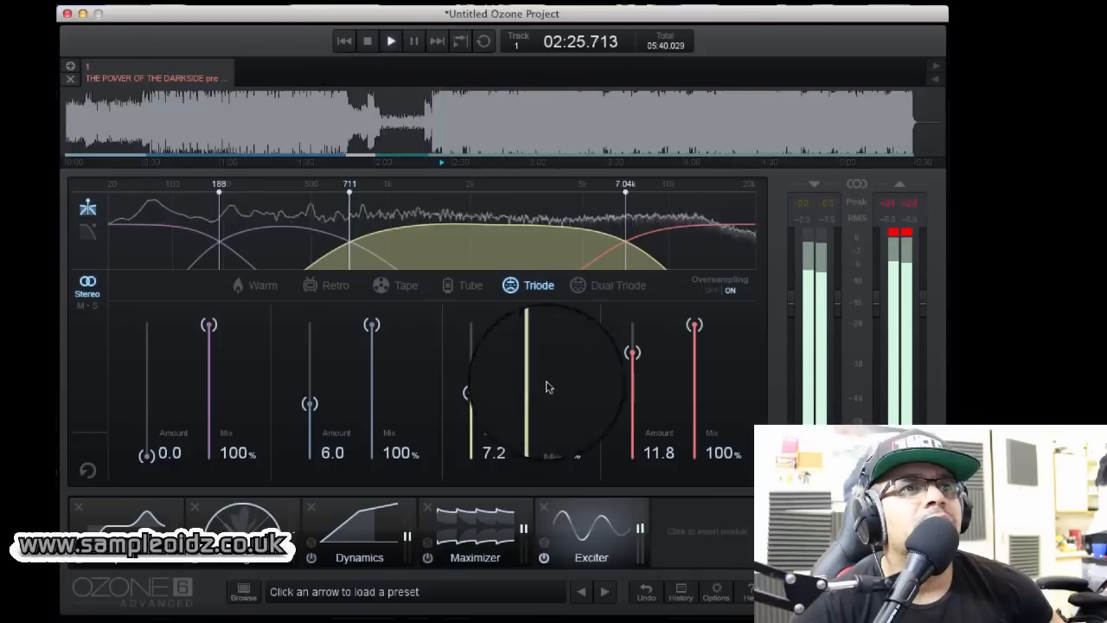
# Step: Look over the modules available to insert and audition the processed track from about 01:22 and about 02:35
pyautogui.click(706, 550)
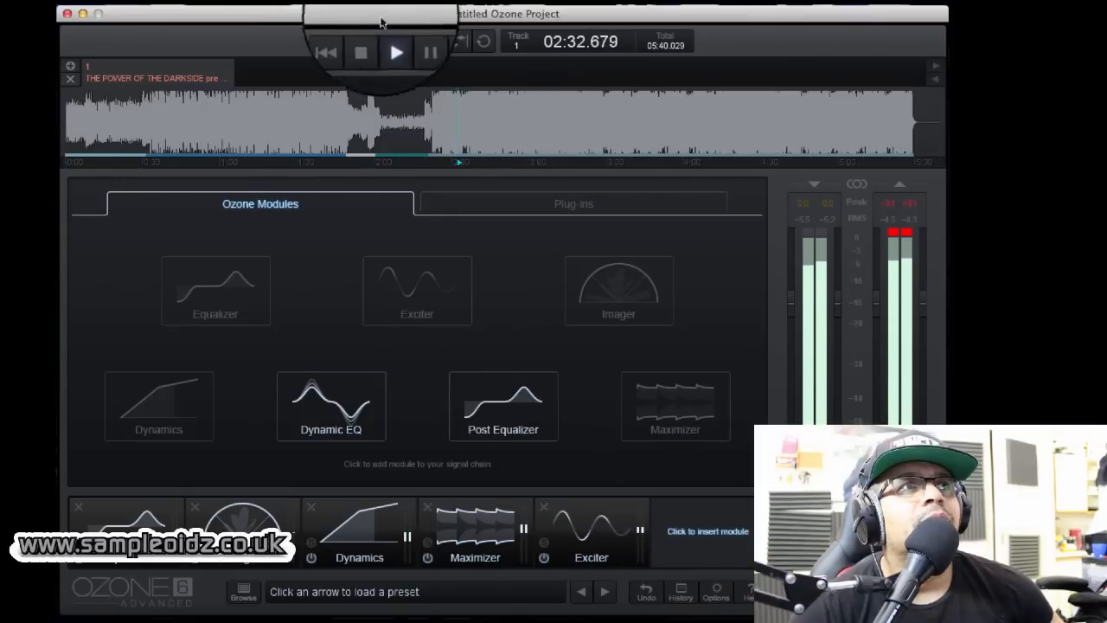
pyautogui.click(374, 46)
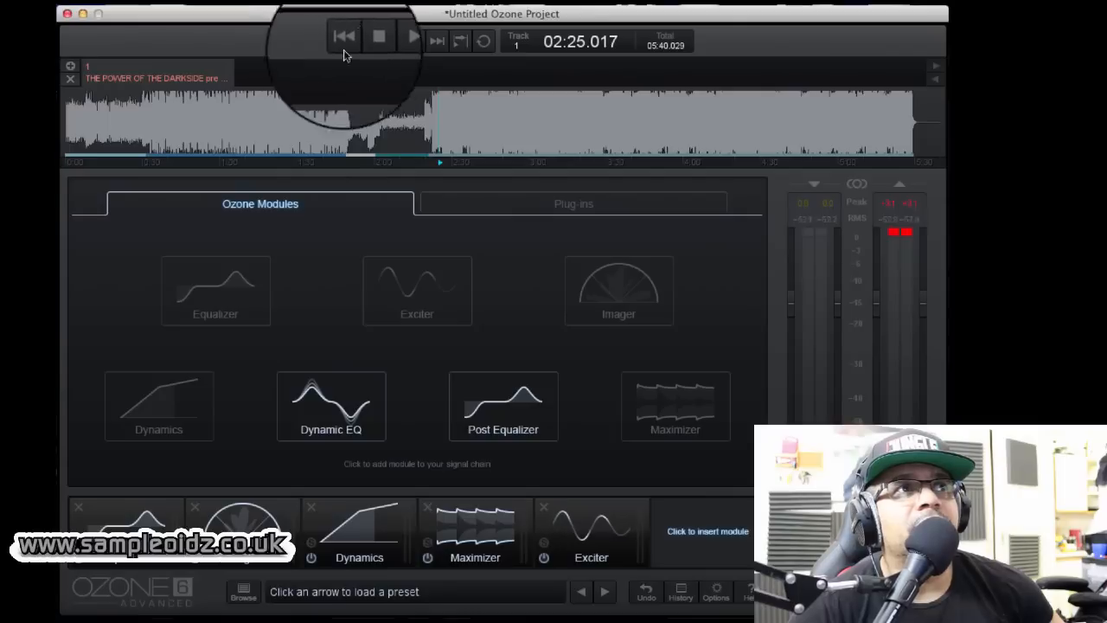
pyautogui.click(278, 117)
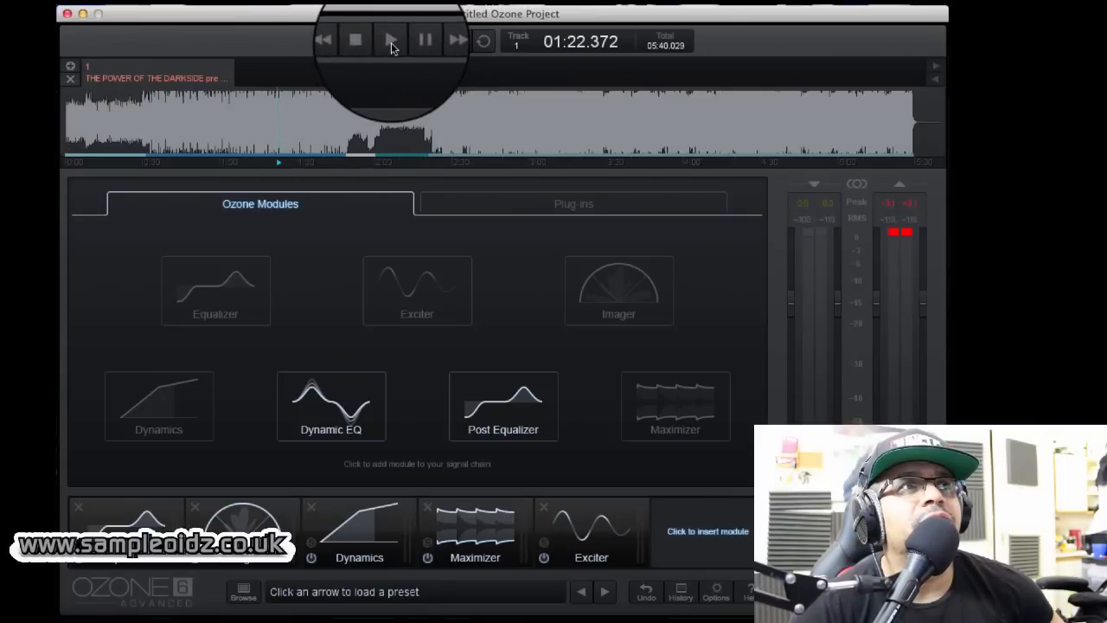
pyautogui.click(391, 42)
pyautogui.click(467, 121)
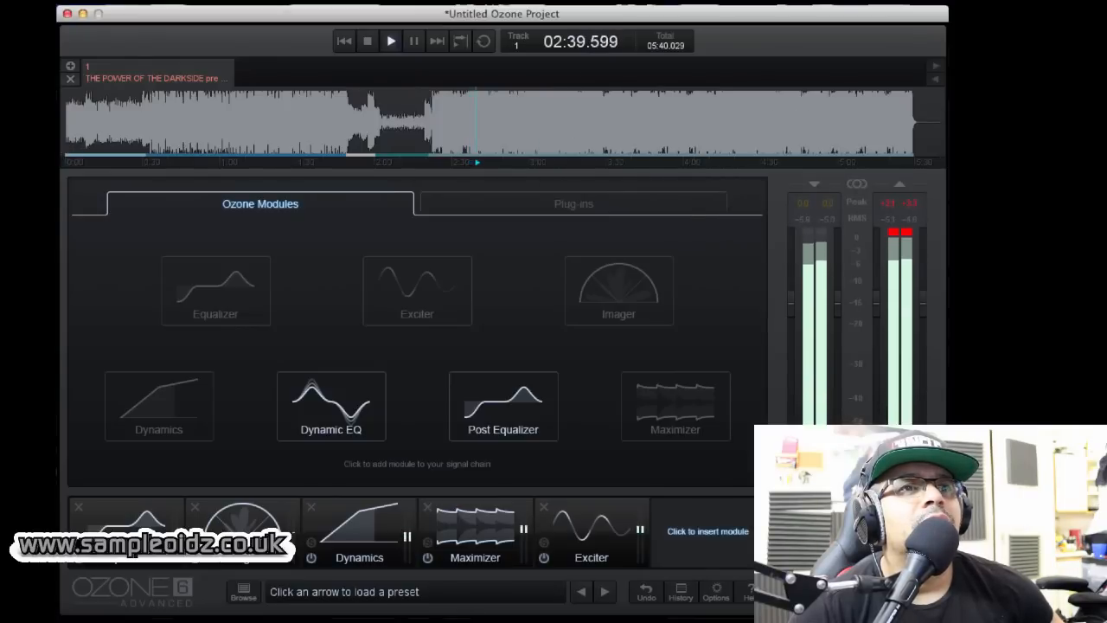
pyautogui.click(391, 43)
# Step: Show the Maximizer settings and audition the section from about 02:35 several times
pyautogui.click(498, 542)
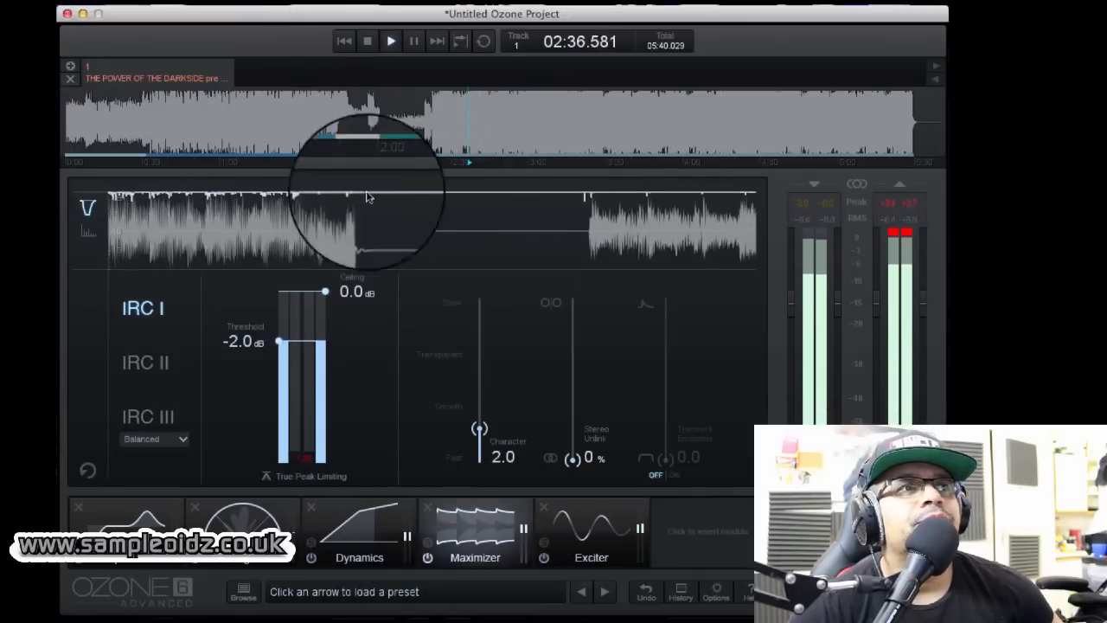
pyautogui.click(369, 42)
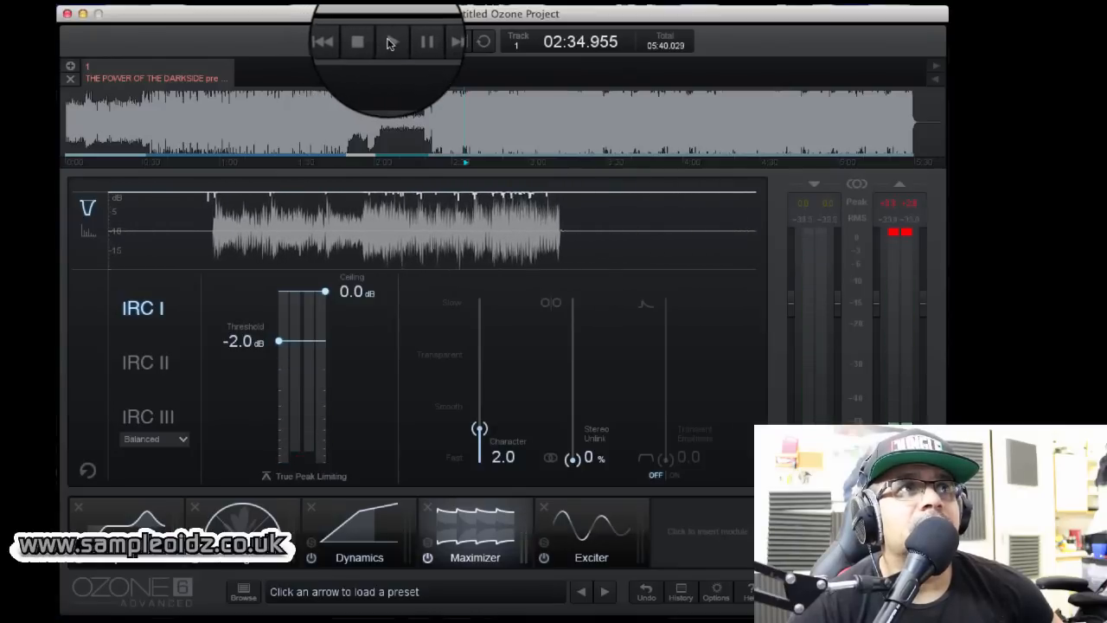
pyautogui.click(389, 44)
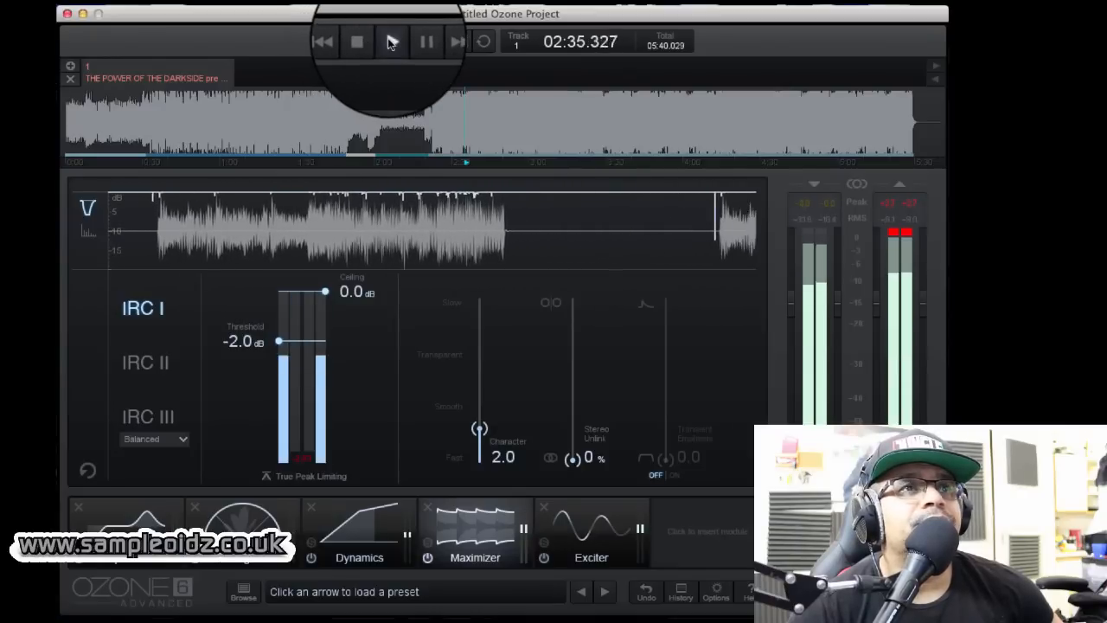
pyautogui.click(370, 43)
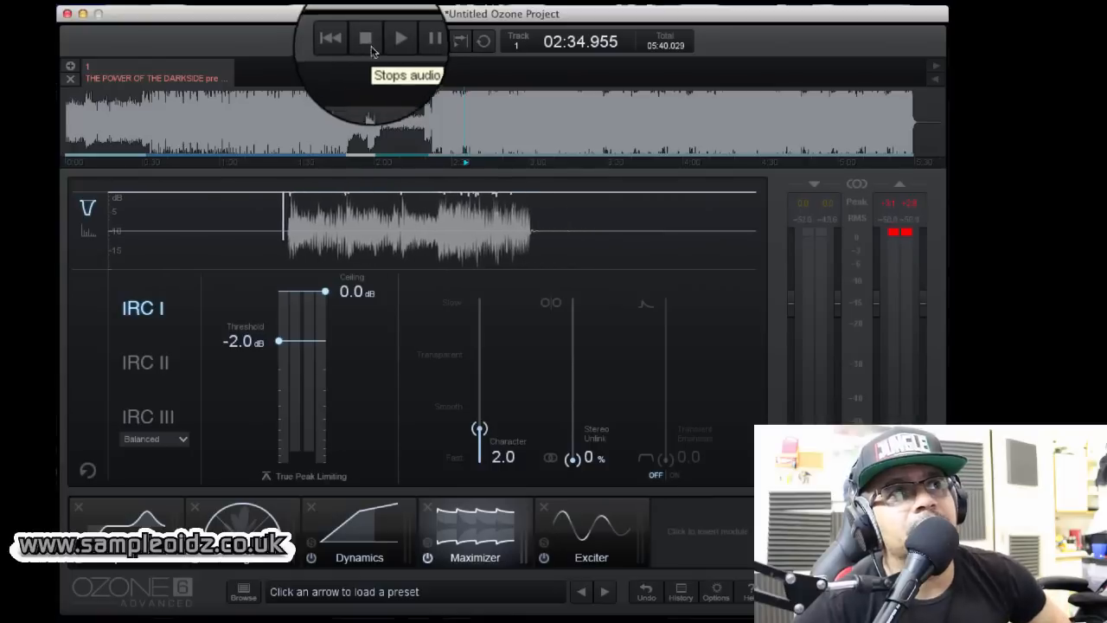
pyautogui.click(390, 41)
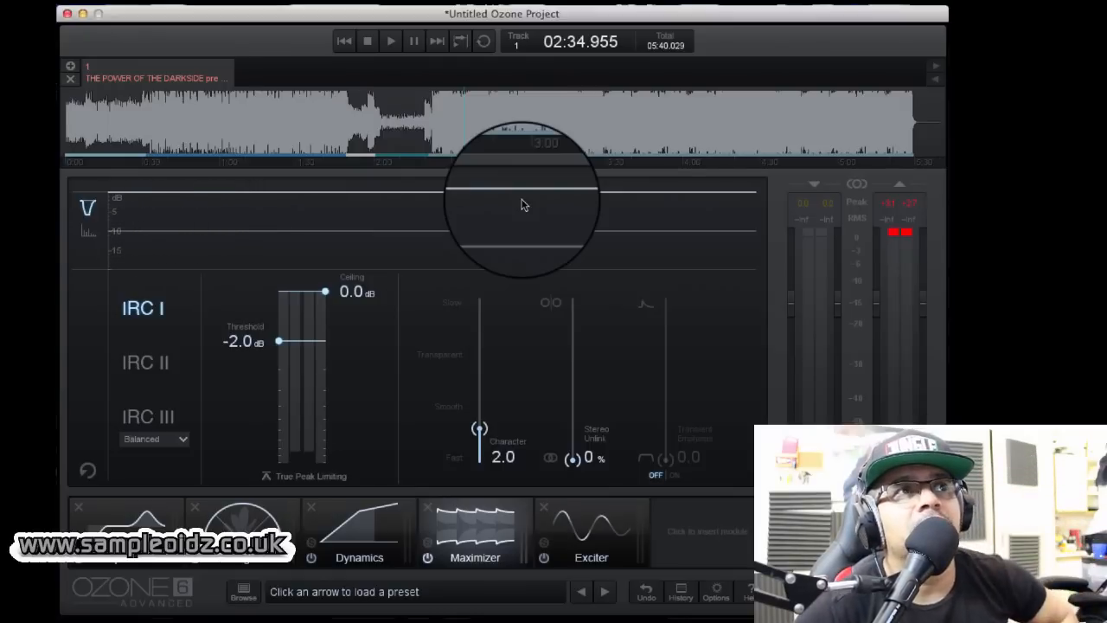
# Step: Try a Maximizer threshold of -1.6 dB, settle on -2.4 dB, and replay the section from about 02:35
pyautogui.click(390, 43)
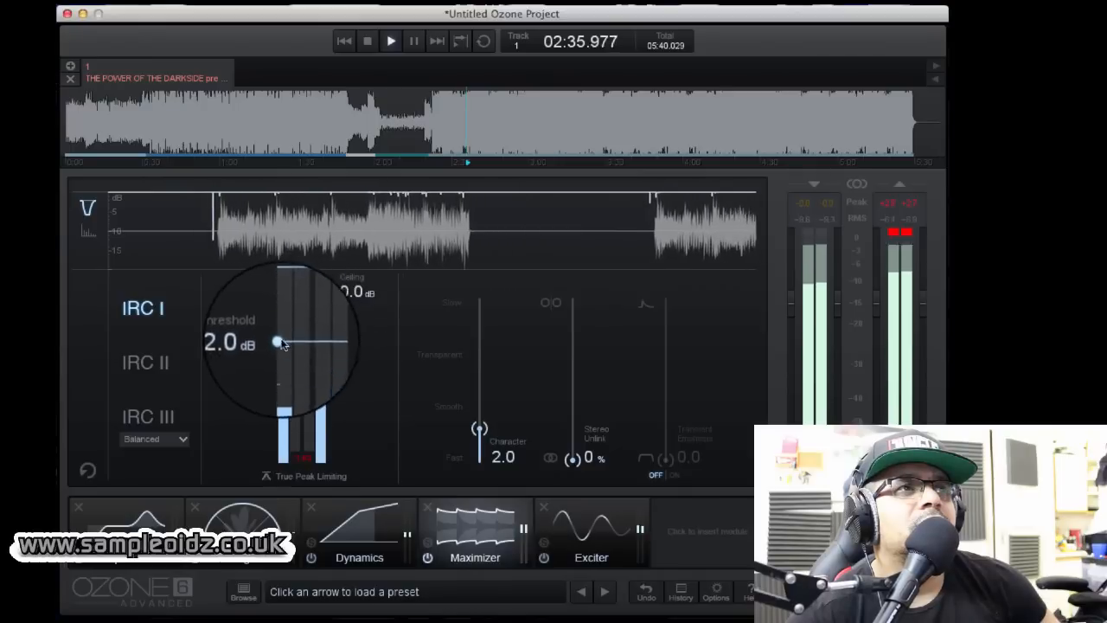
pyautogui.moveTo(277, 342)
pyautogui.mouseDown()
pyautogui.moveTo(289, 468)
pyautogui.moveTo(278, 308)
pyautogui.moveTo(279, 332)
pyautogui.mouseUp()
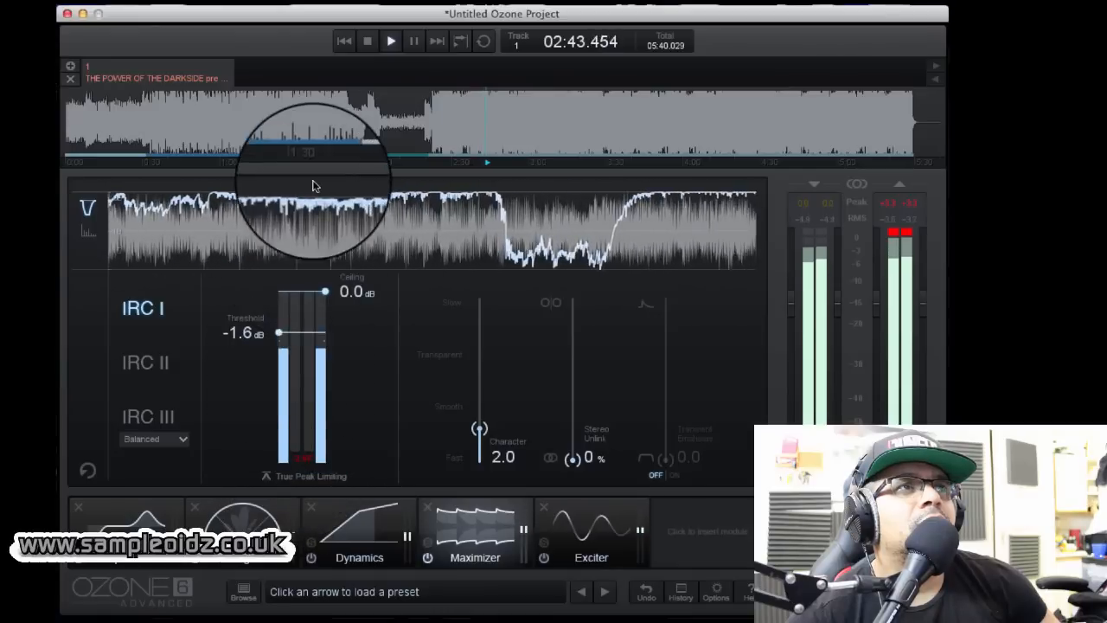
pyautogui.click(359, 34)
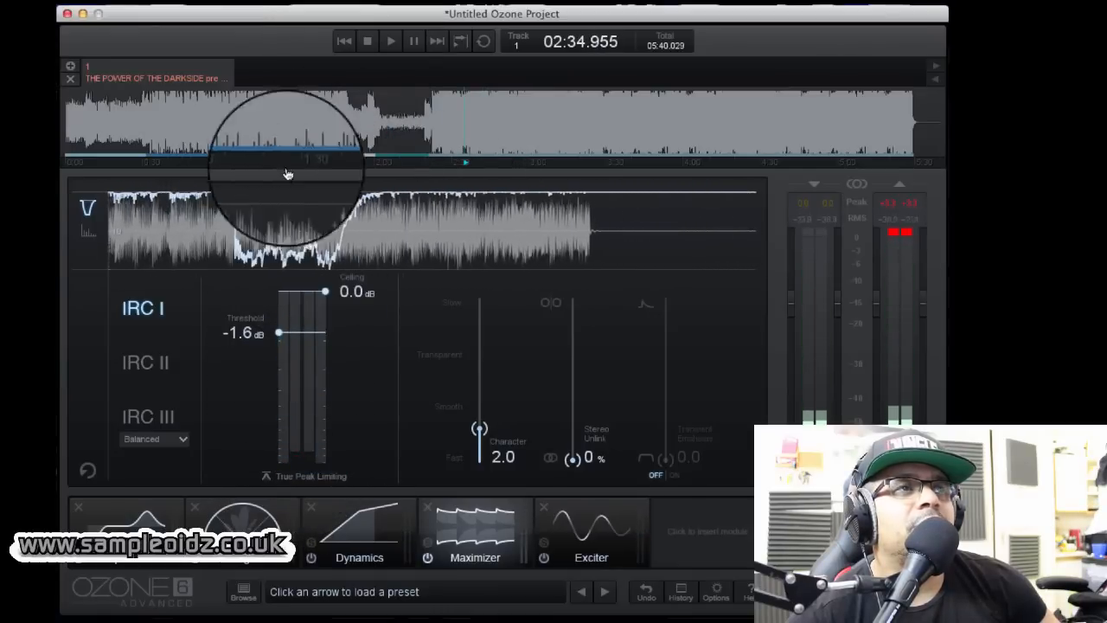
pyautogui.click(369, 41)
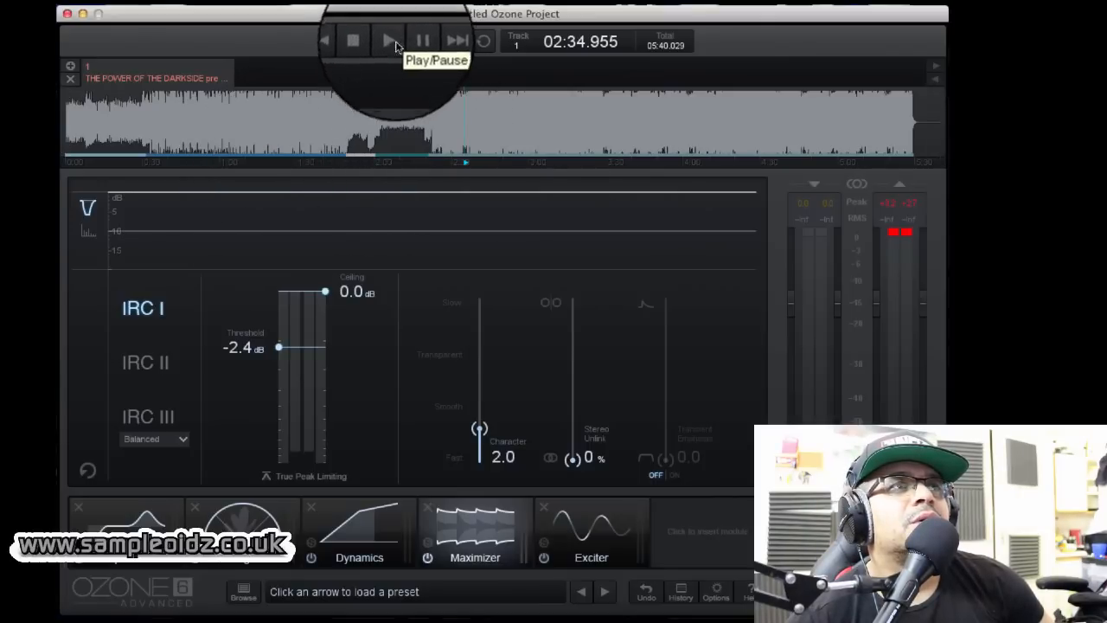
pyautogui.click(366, 50)
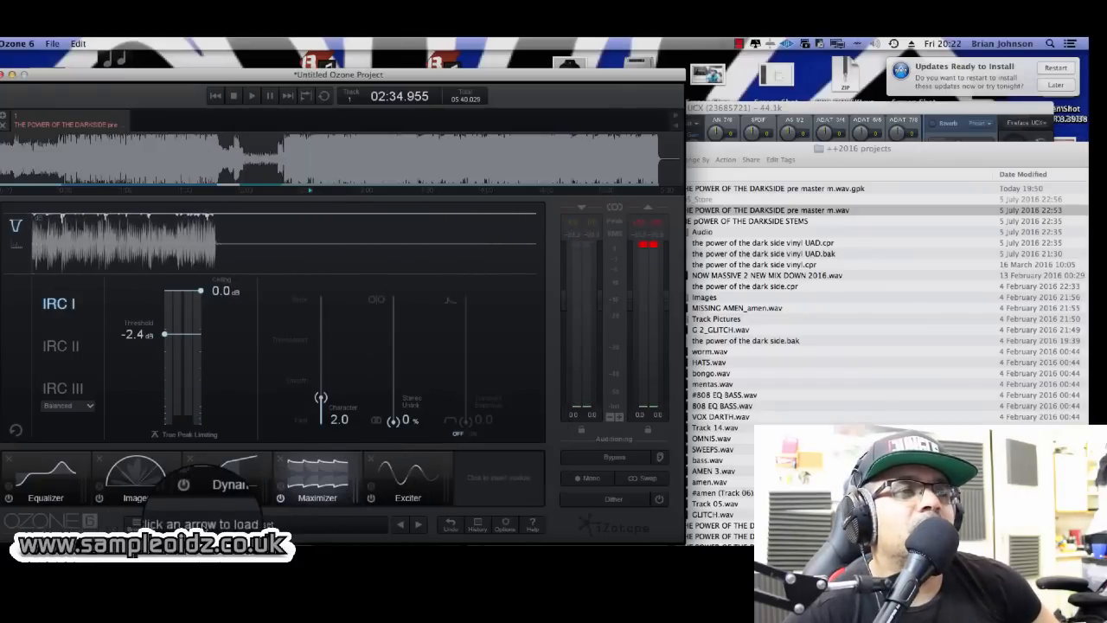
# Step: Open the Preset Manager, create a new preset folder and enter a name for it
pyautogui.click(136, 525)
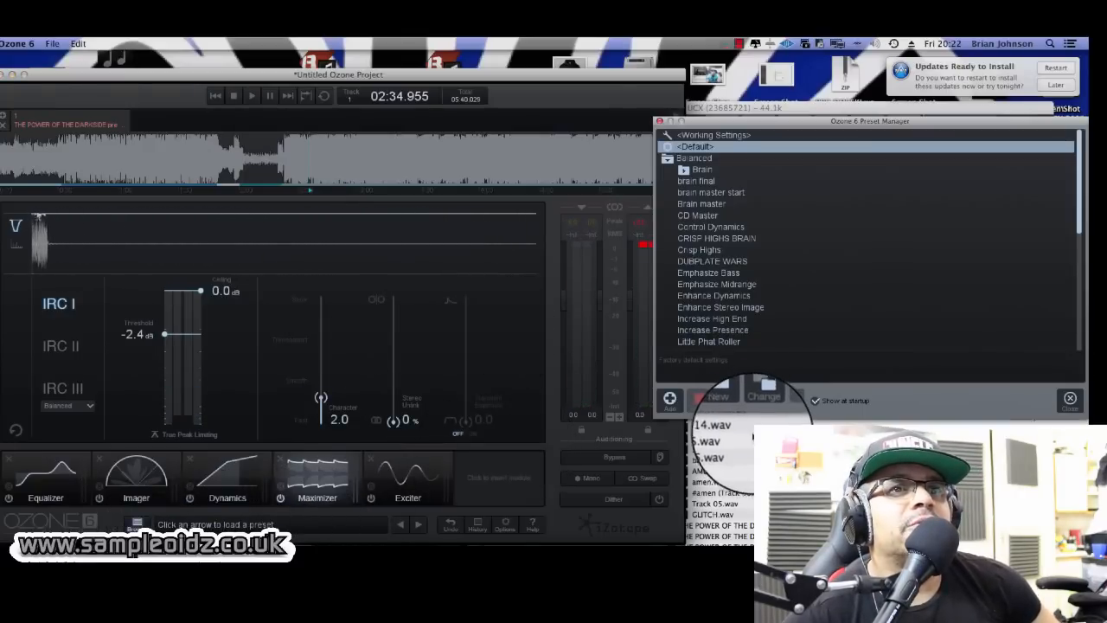
pyautogui.click(732, 404)
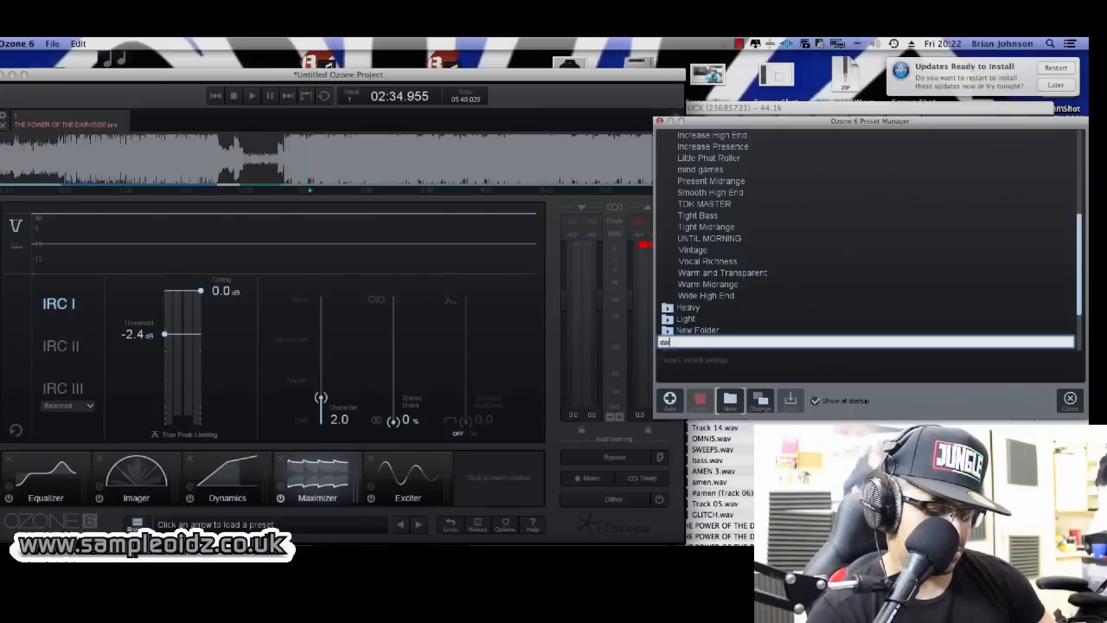
pyautogui.write('e')
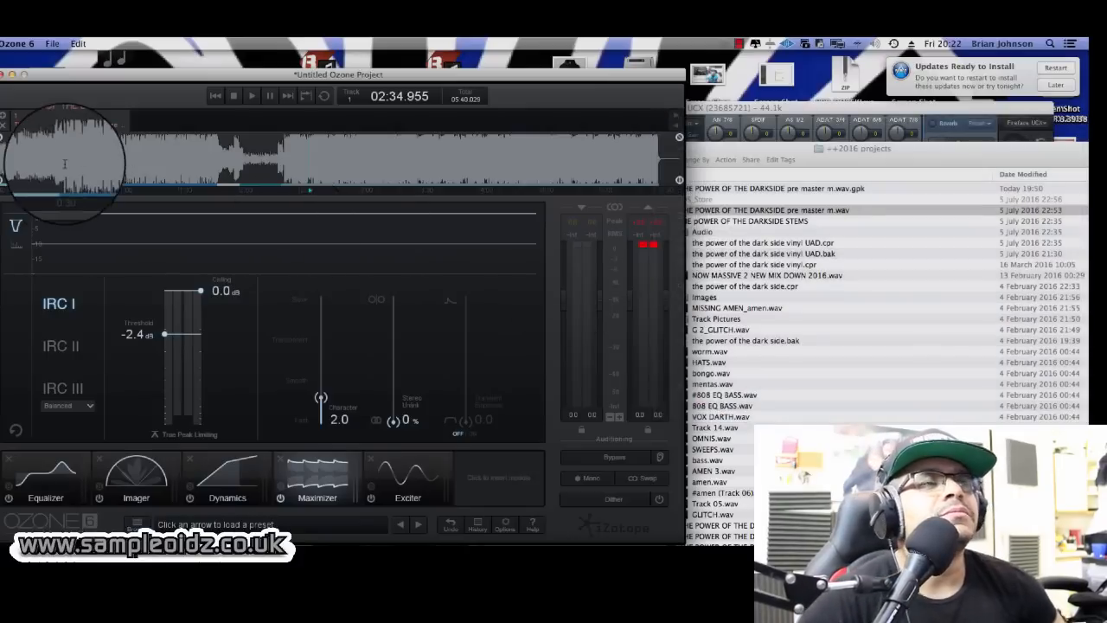
# Step: Open the audio export settings for the current track and choose ++2016 projects as the save folder
pyautogui.click(52, 43)
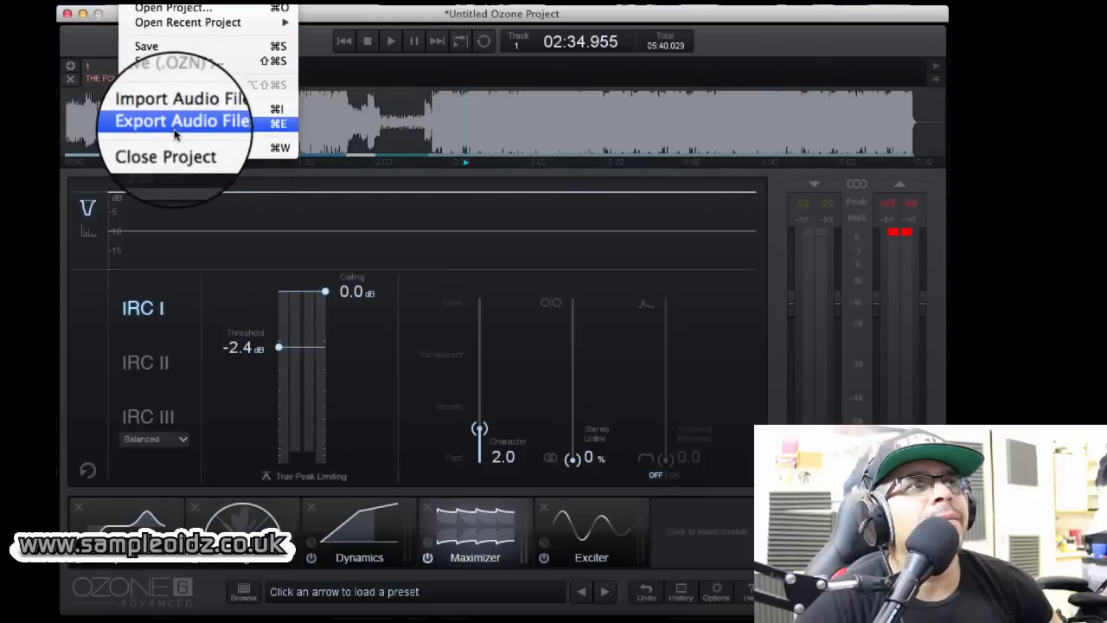
pyautogui.click(174, 133)
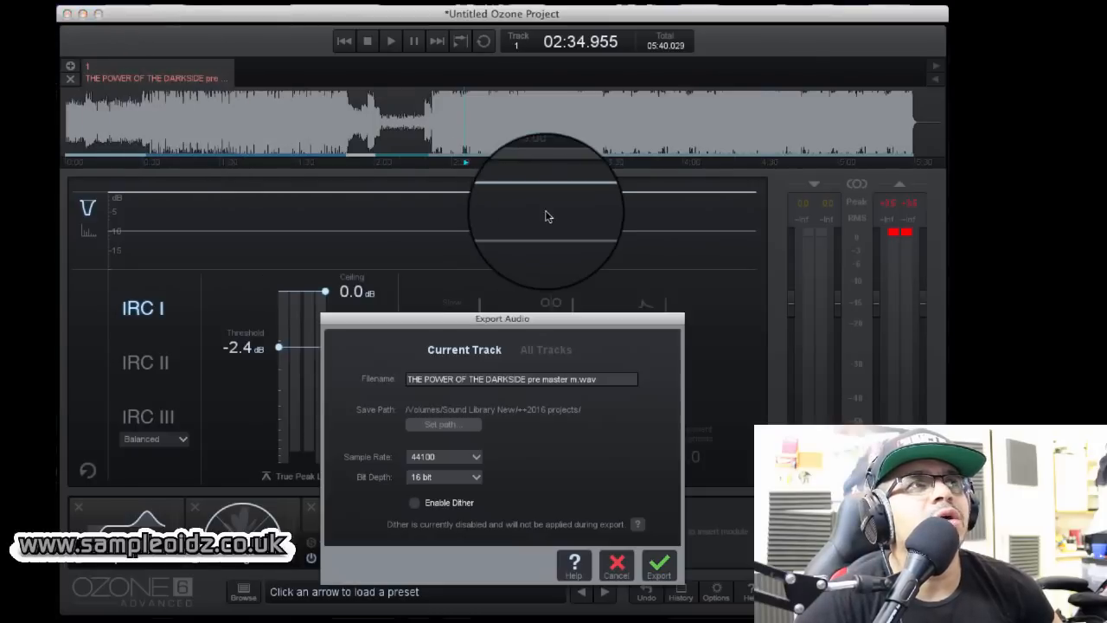
pyautogui.click(446, 429)
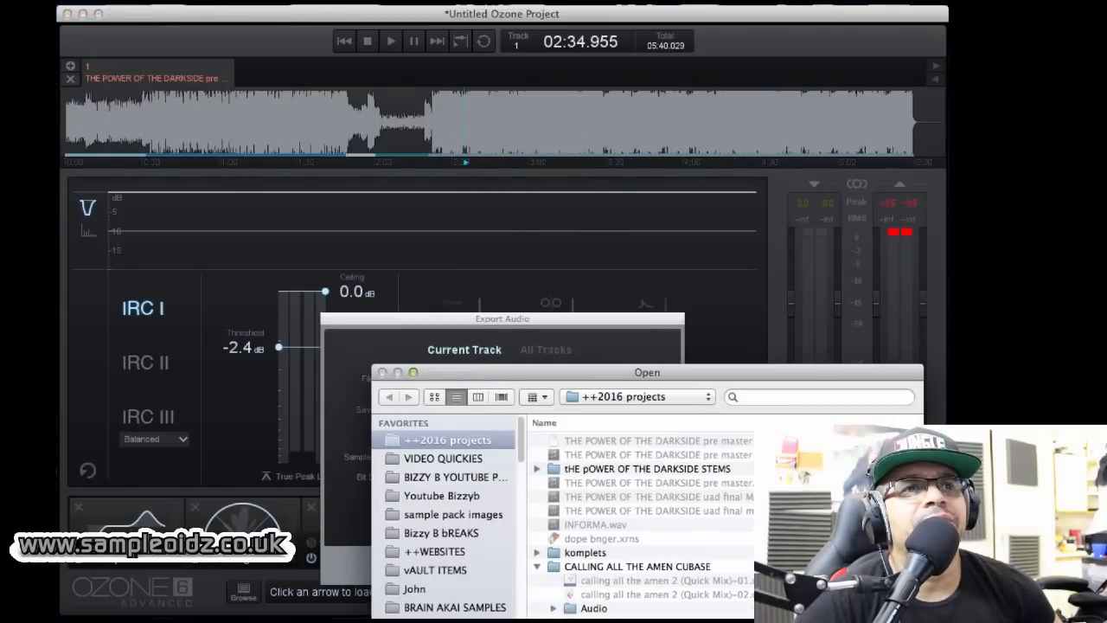
pyautogui.press('Return')
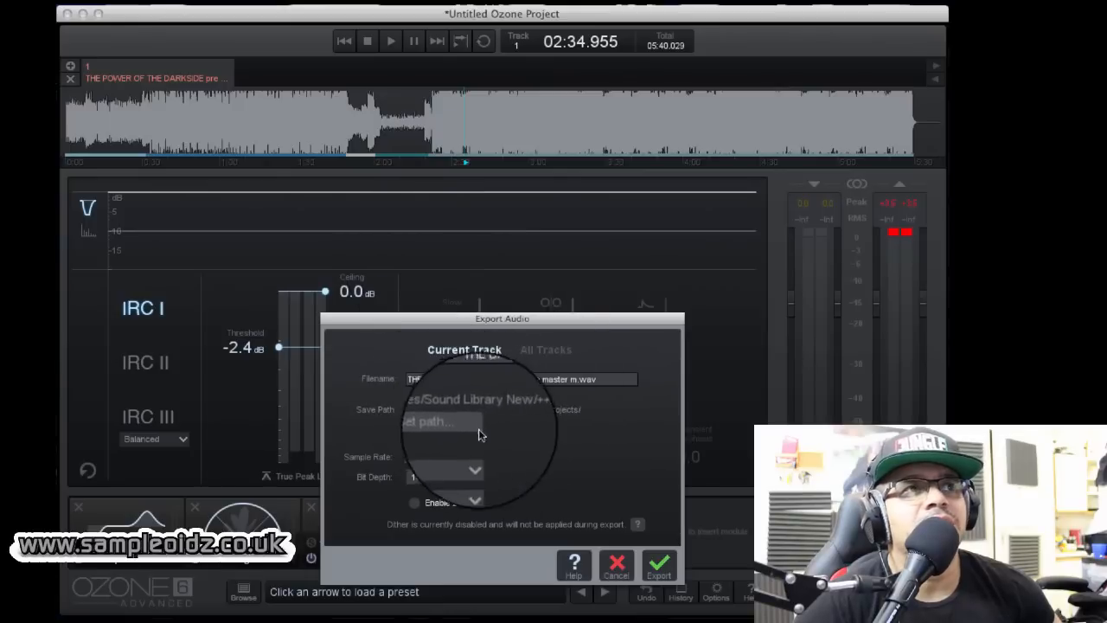
# Step: Try enabling dither for the export, look over the available sample rates, and disable dither again
pyautogui.click(414, 503)
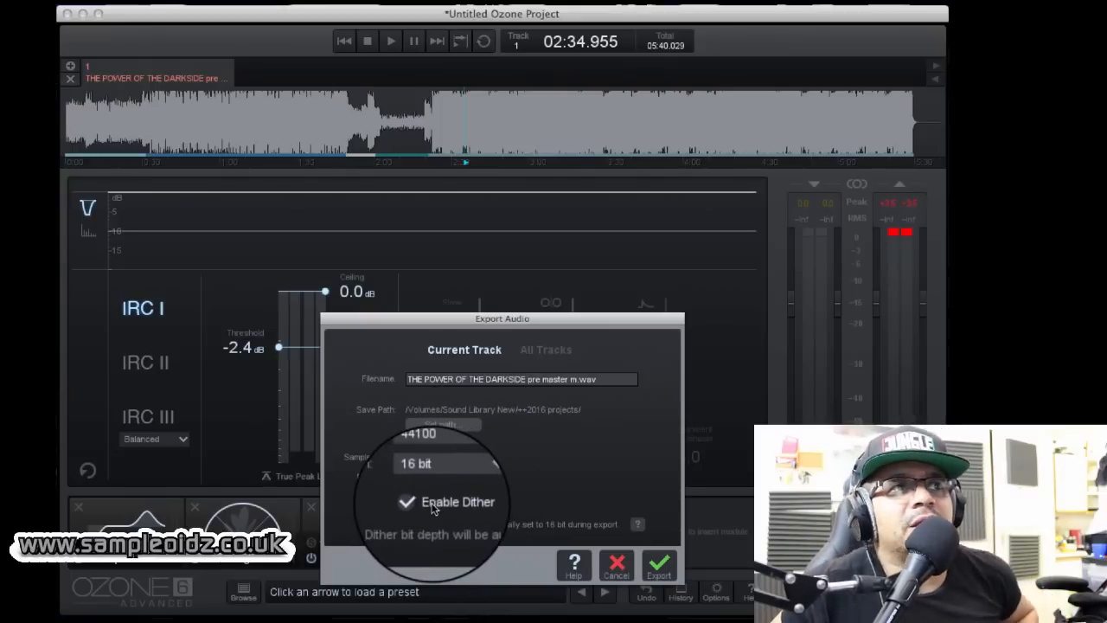
pyautogui.click(435, 458)
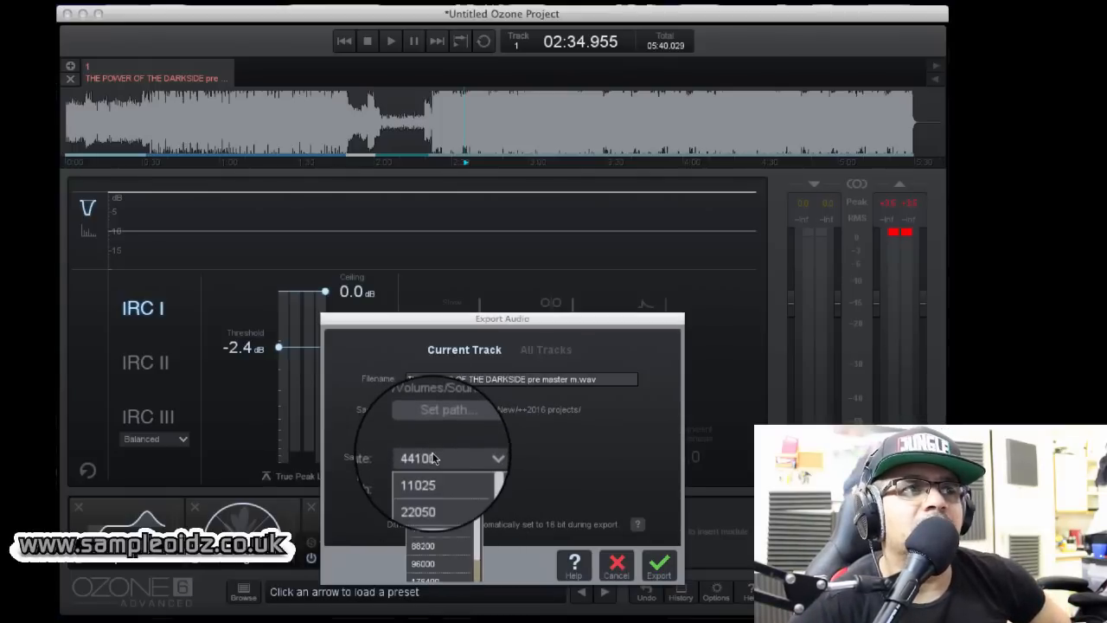
pyautogui.click(498, 467)
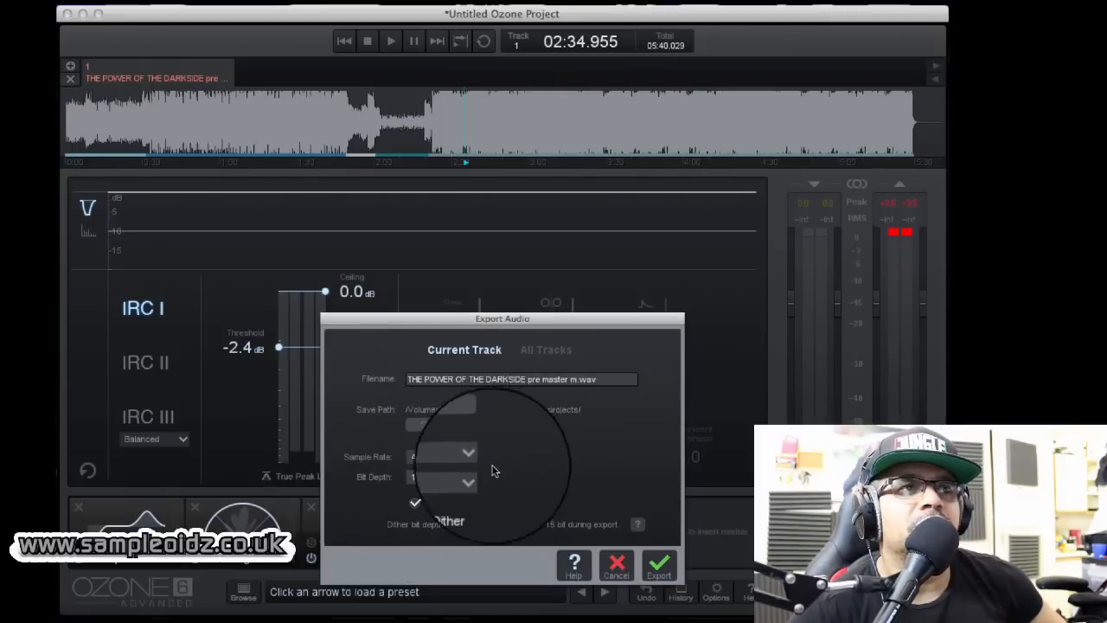
pyautogui.click(415, 504)
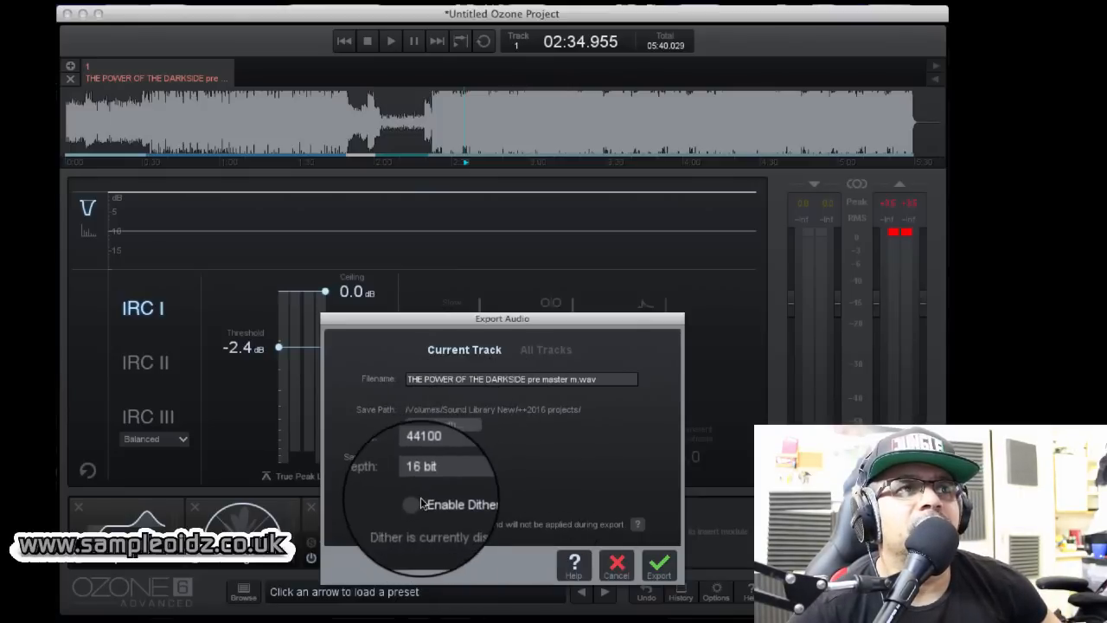
# Step: Review the export save folder again and leave the export settings without exporting
pyautogui.click(447, 423)
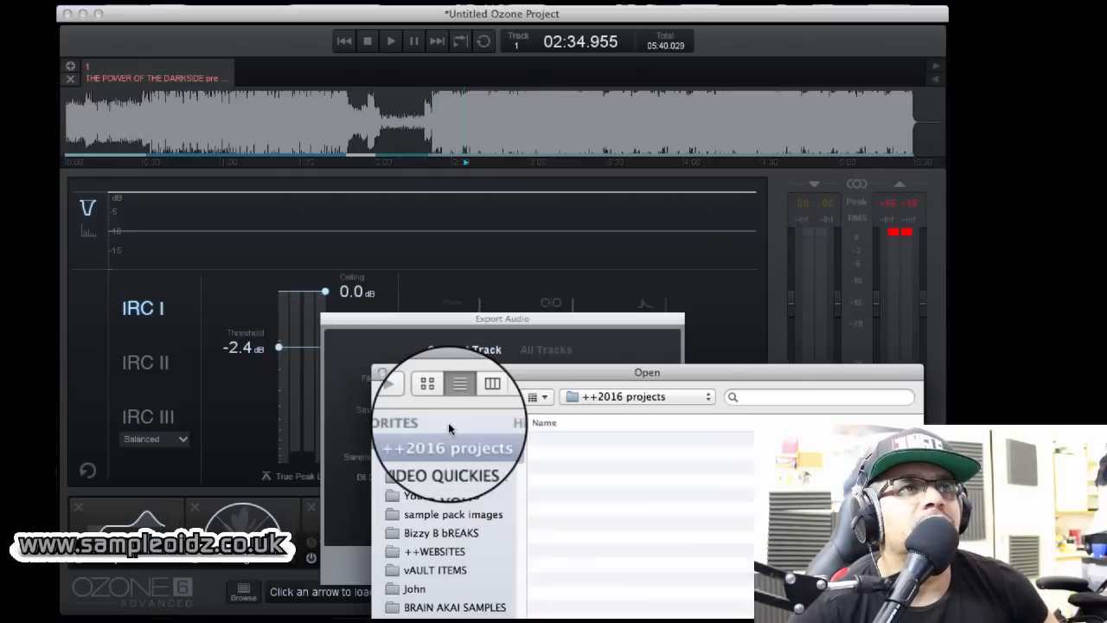
pyautogui.click(881, 617)
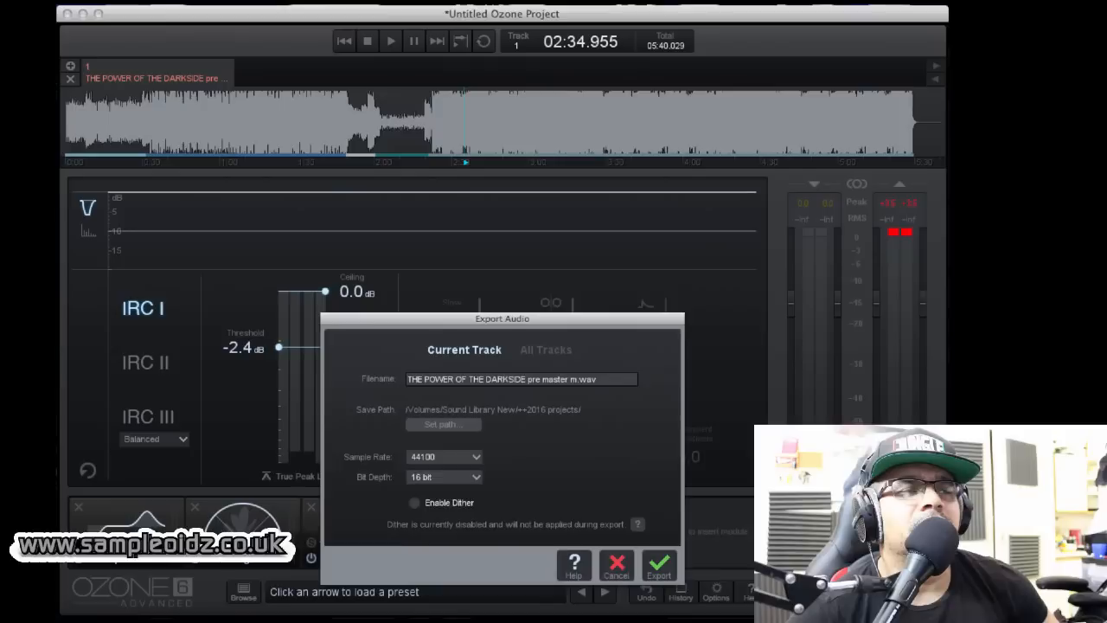
pyautogui.click(441, 424)
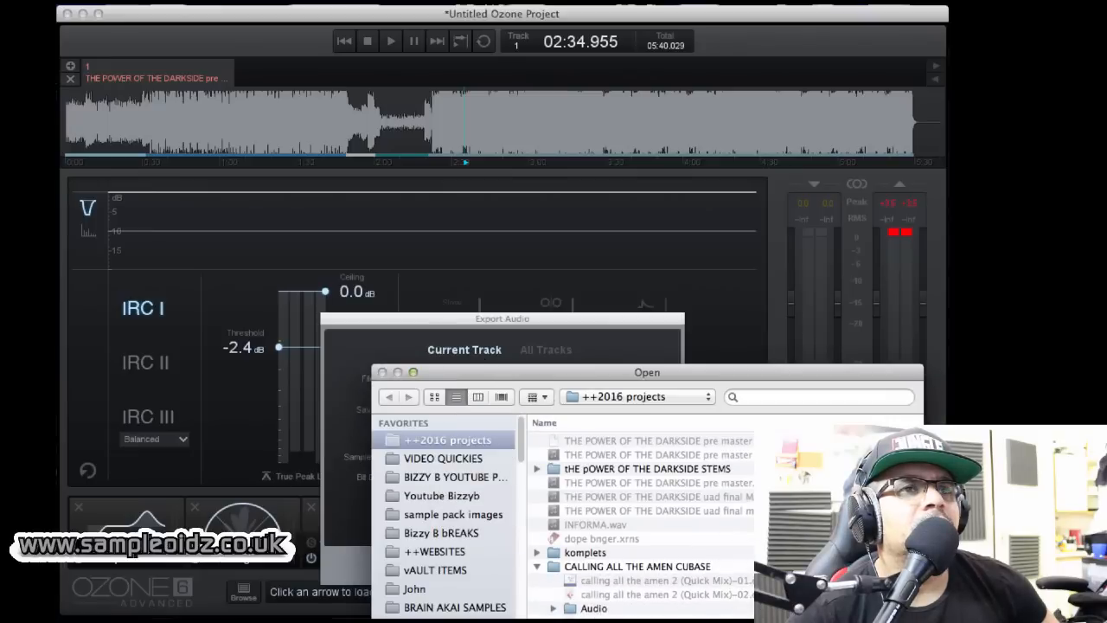
pyautogui.press('Return')
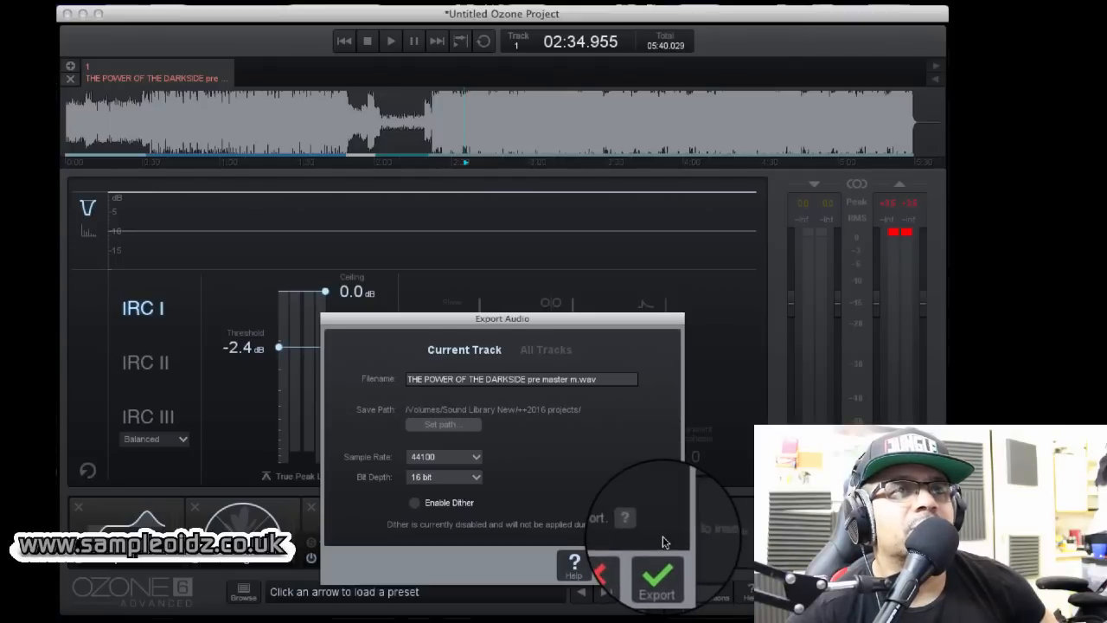
pyautogui.click(612, 573)
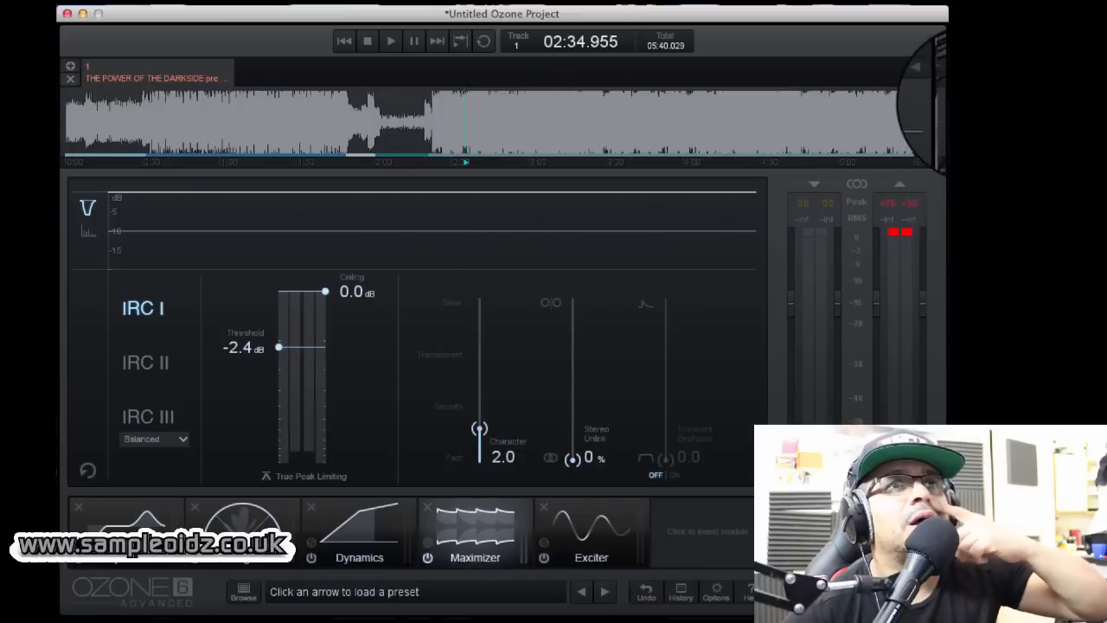
# Step: Add NOW MASSIVE 2 NEW MIX DOWN 2016.wav from Finder as a second track and compare both tracks' module chains
pyautogui.click(977, 103)
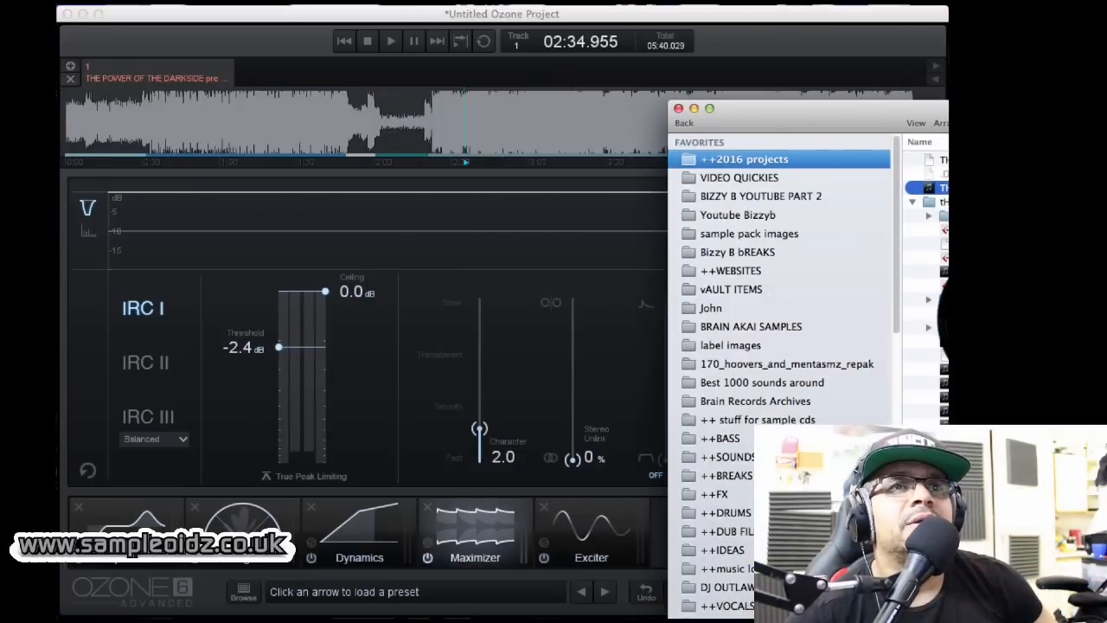
pyautogui.moveTo(919, 271); pyautogui.dragTo(321, 104)
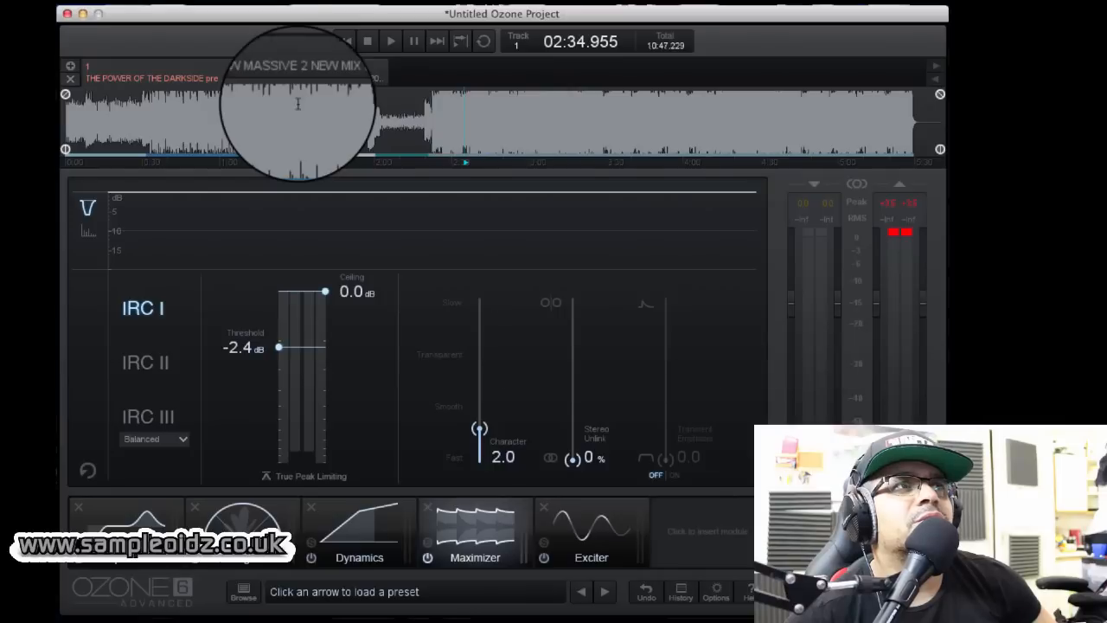
pyautogui.click(292, 70)
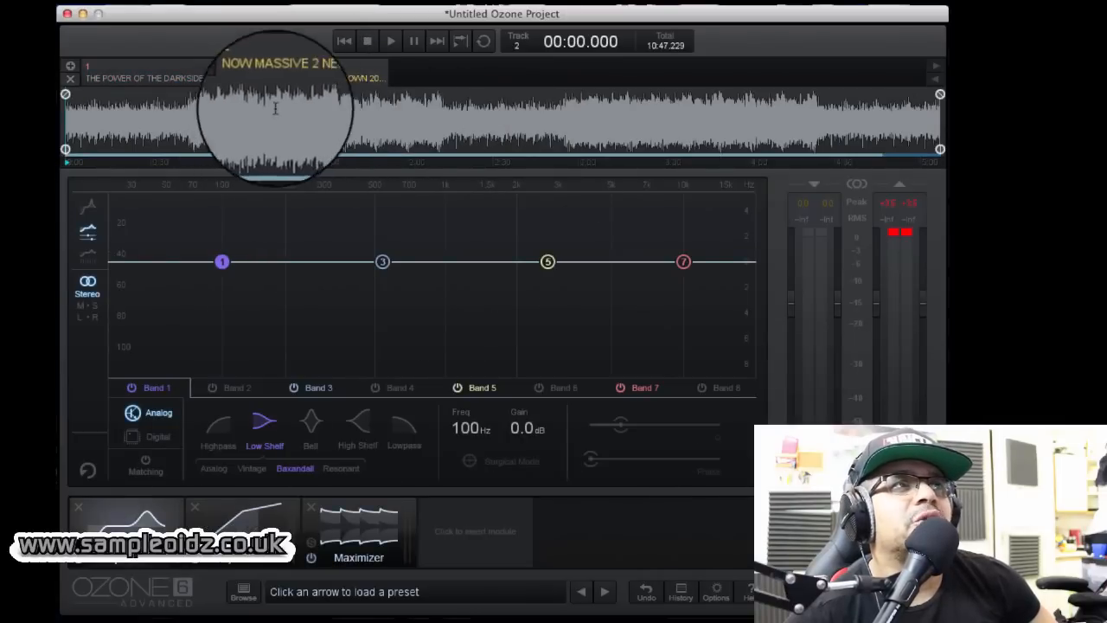
pyautogui.click(143, 77)
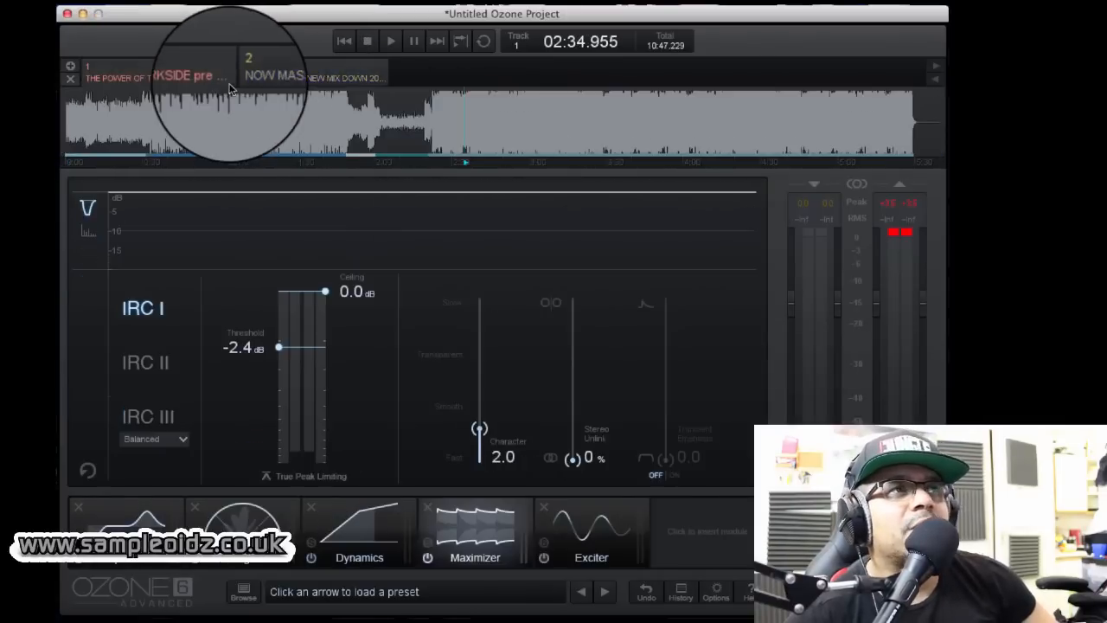
pyautogui.click(291, 76)
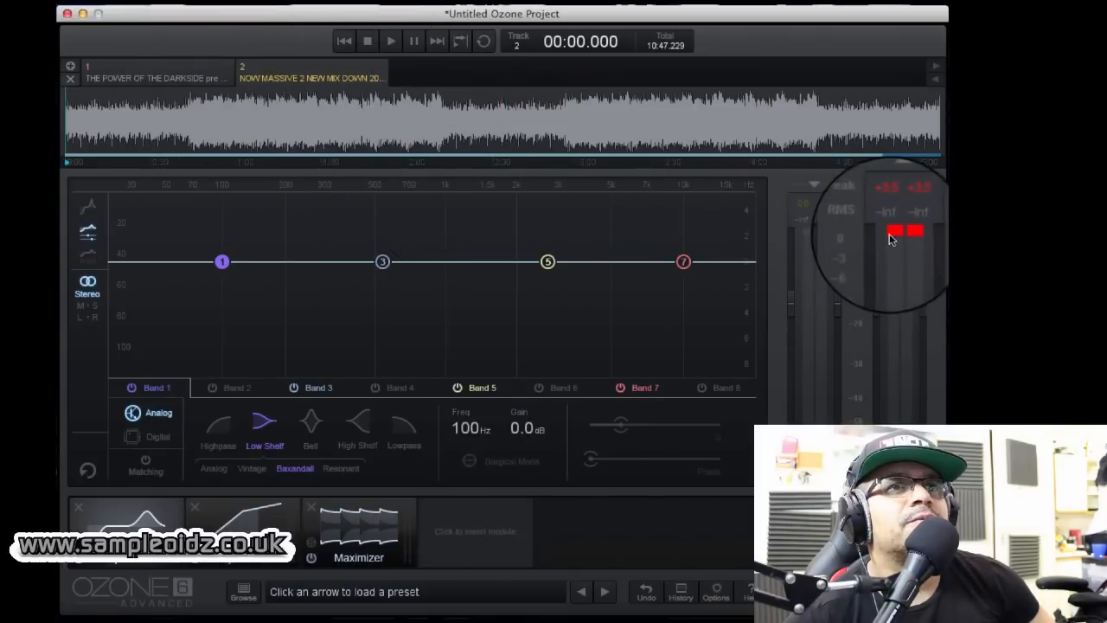
# Step: Play the second track from about 00:55 and make equalizer Band 1 a flat highpass at 20 Hz with a slope of 48
pyautogui.click(391, 43)
pyautogui.click(212, 113)
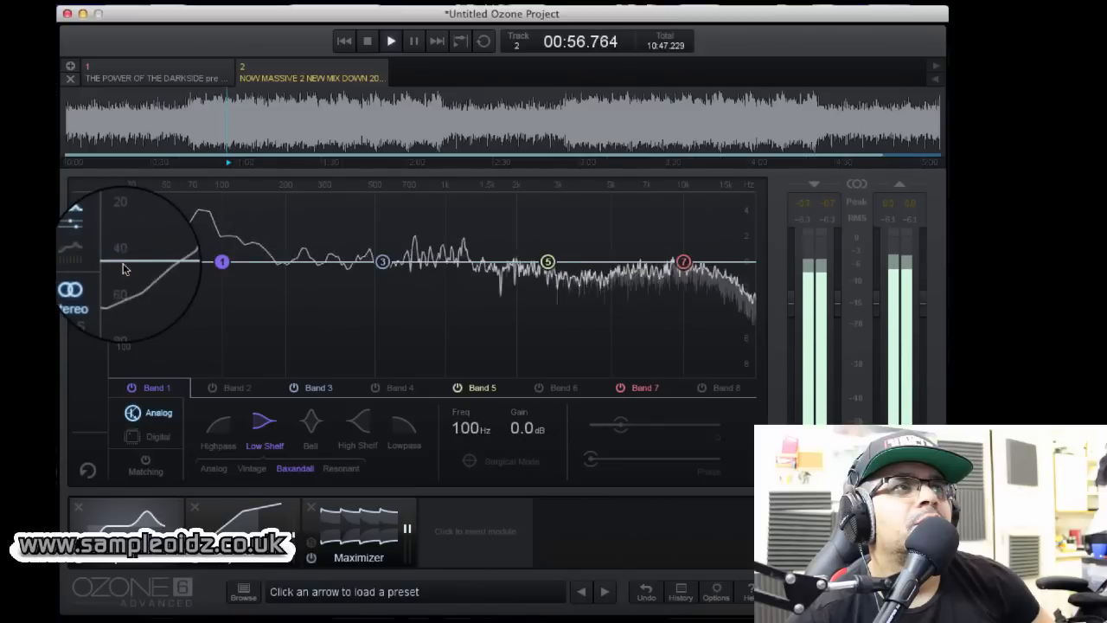
pyautogui.click(218, 424)
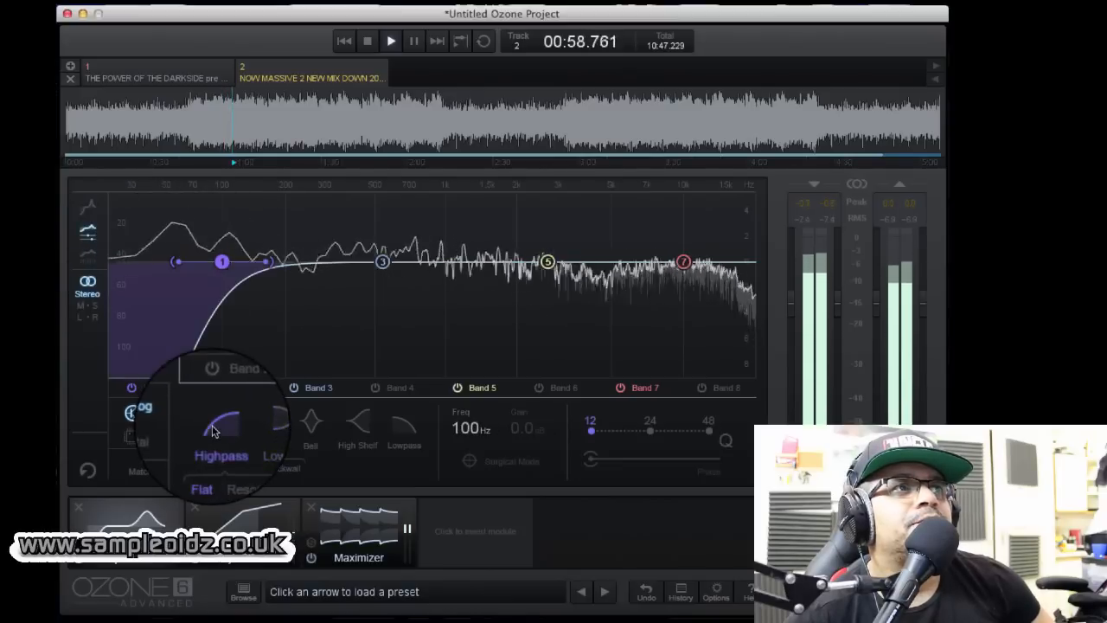
pyautogui.moveTo(263, 265); pyautogui.dragTo(98, 277)
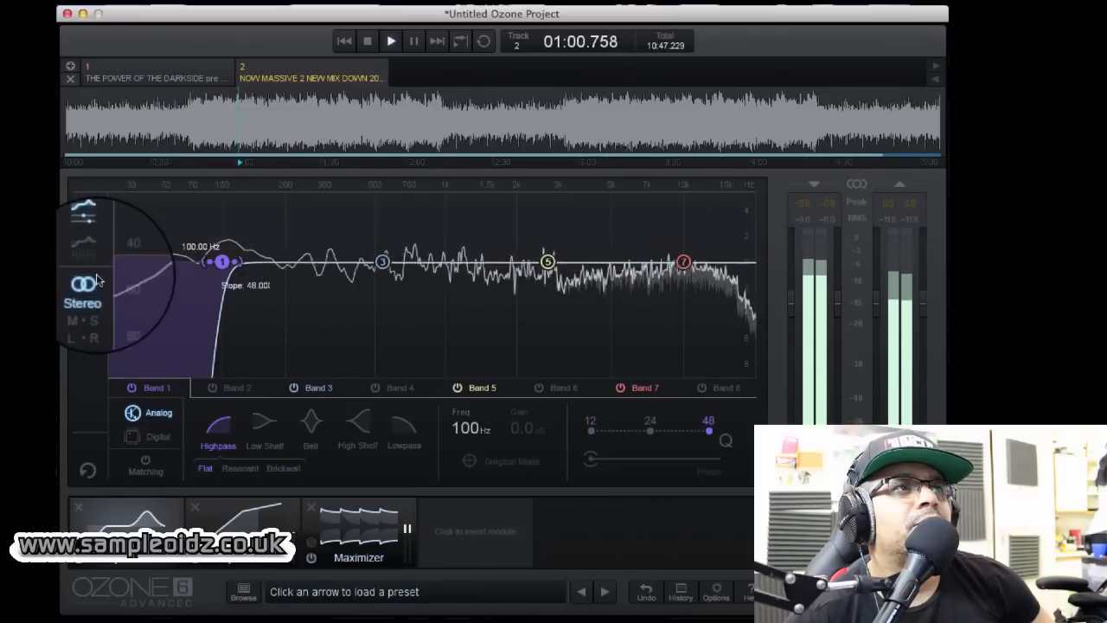
pyautogui.moveTo(227, 265); pyautogui.dragTo(118, 275)
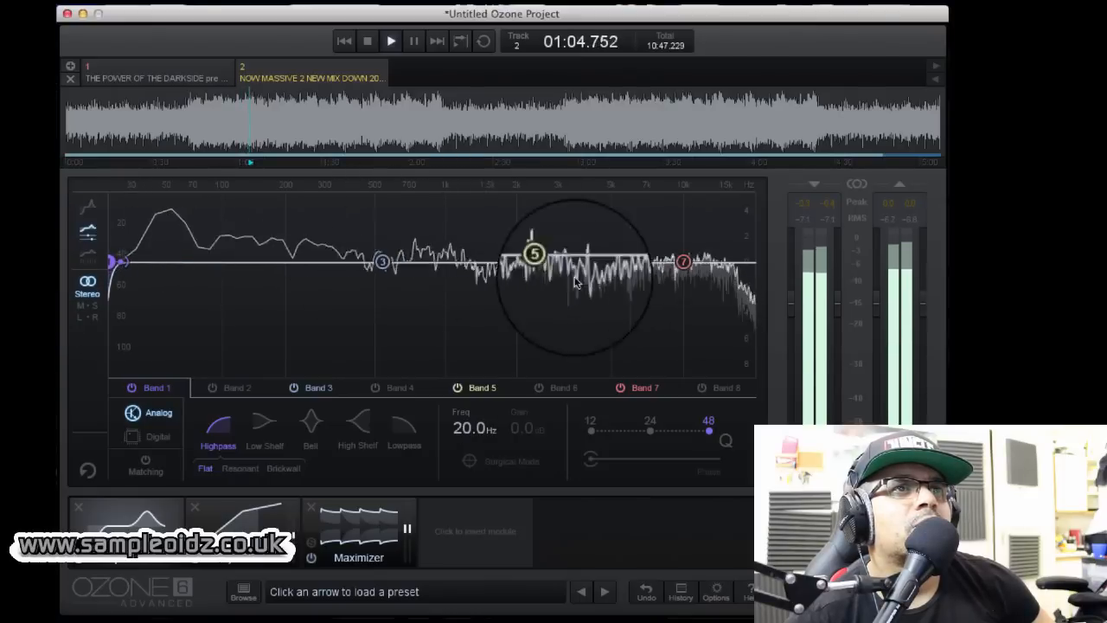
# Step: Make equalizer Band 7 a flat lowpass at 20 kHz with a slope of 48, and stop playback
pyautogui.click(685, 263)
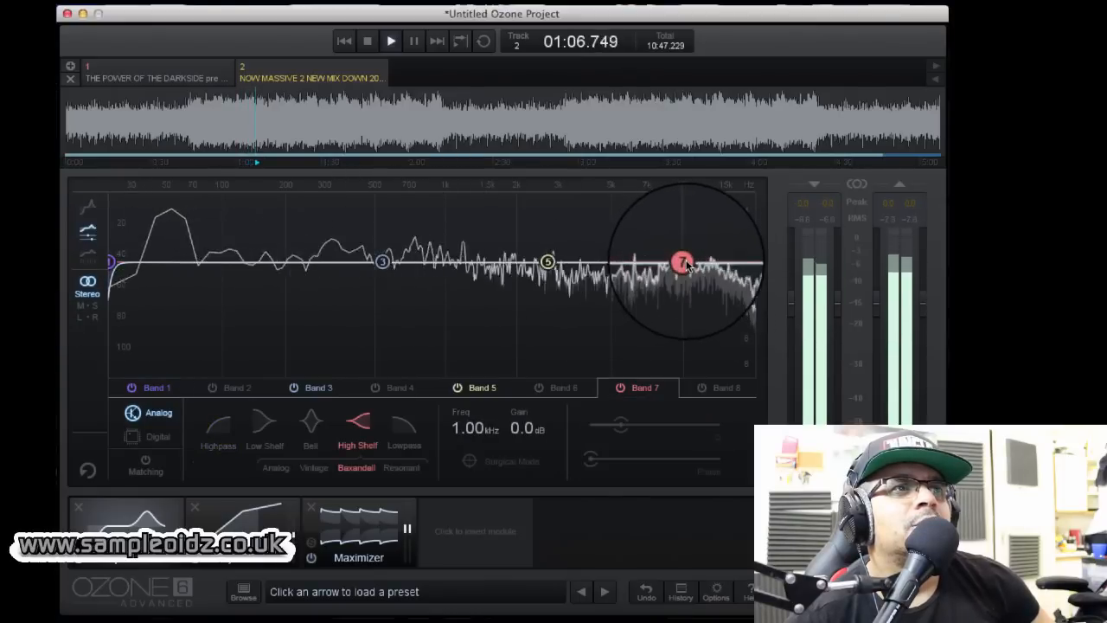
pyautogui.click(404, 424)
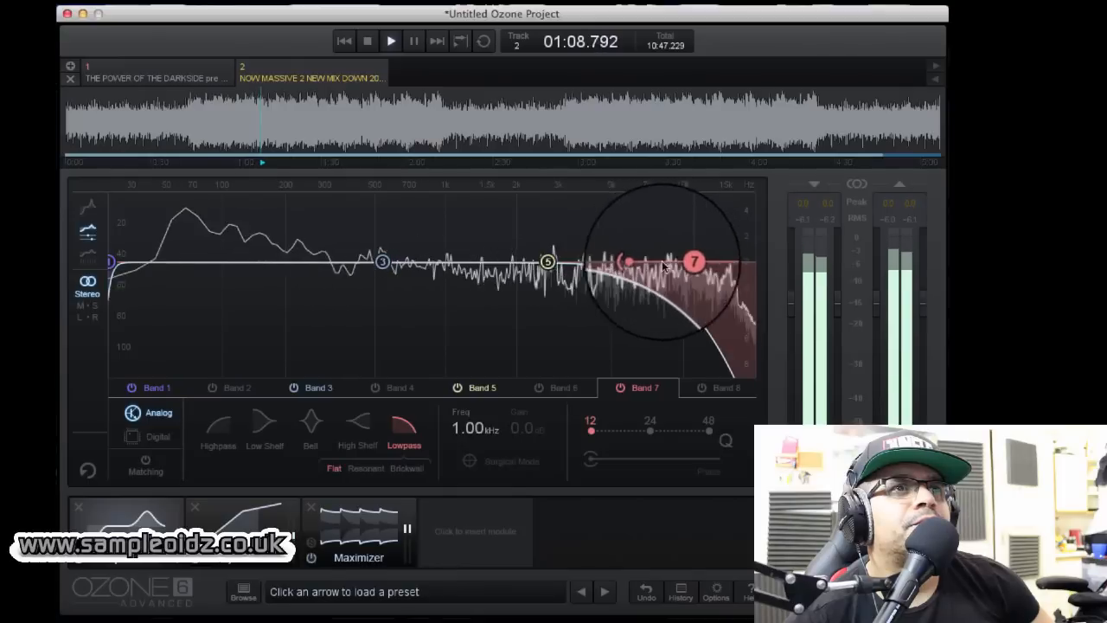
pyautogui.moveTo(765, 264); pyautogui.dragTo(798, 272)
pyautogui.click(365, 46)
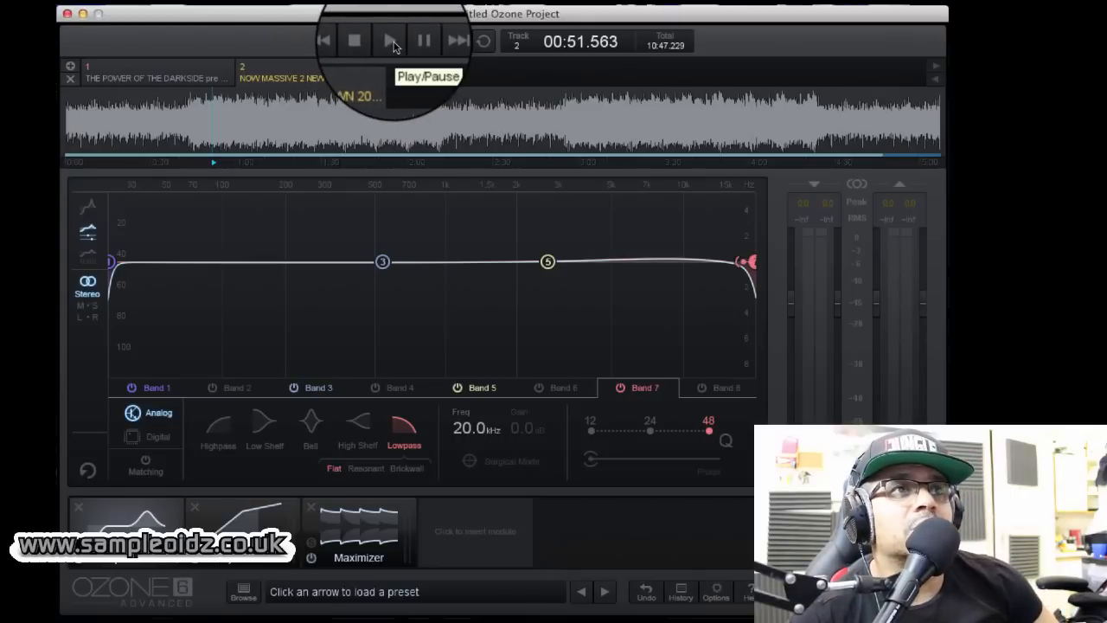
# Step: Play the track and try a narrow Band 5 bell cut of -1.9 dB at 7.34 kHz with a Q of 12.0
pyautogui.click(393, 44)
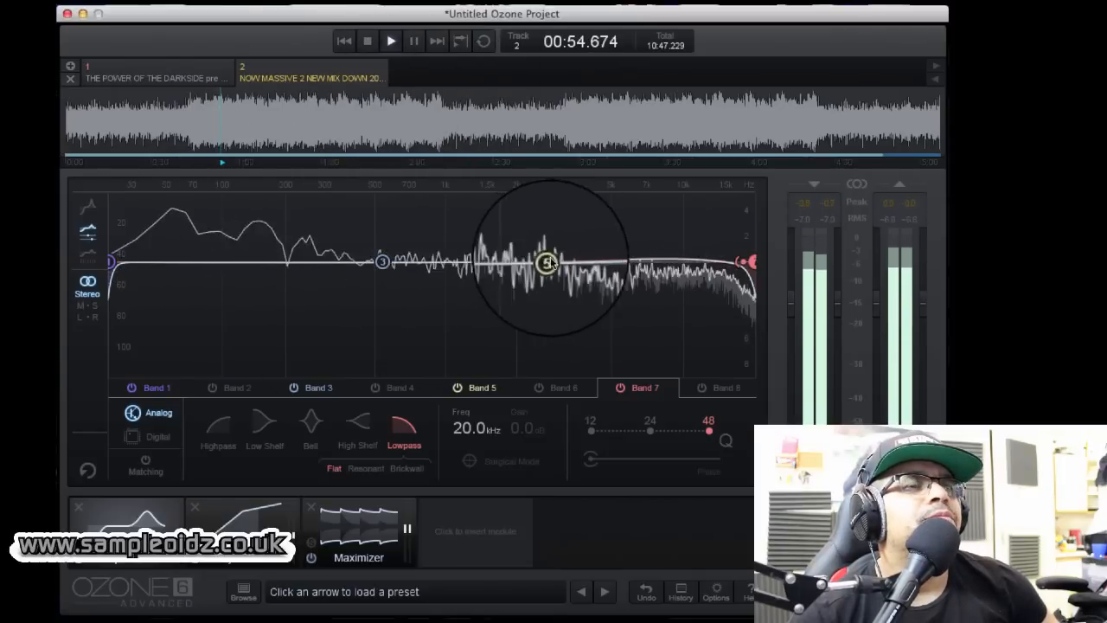
pyautogui.moveTo(547, 262); pyautogui.dragTo(652, 286)
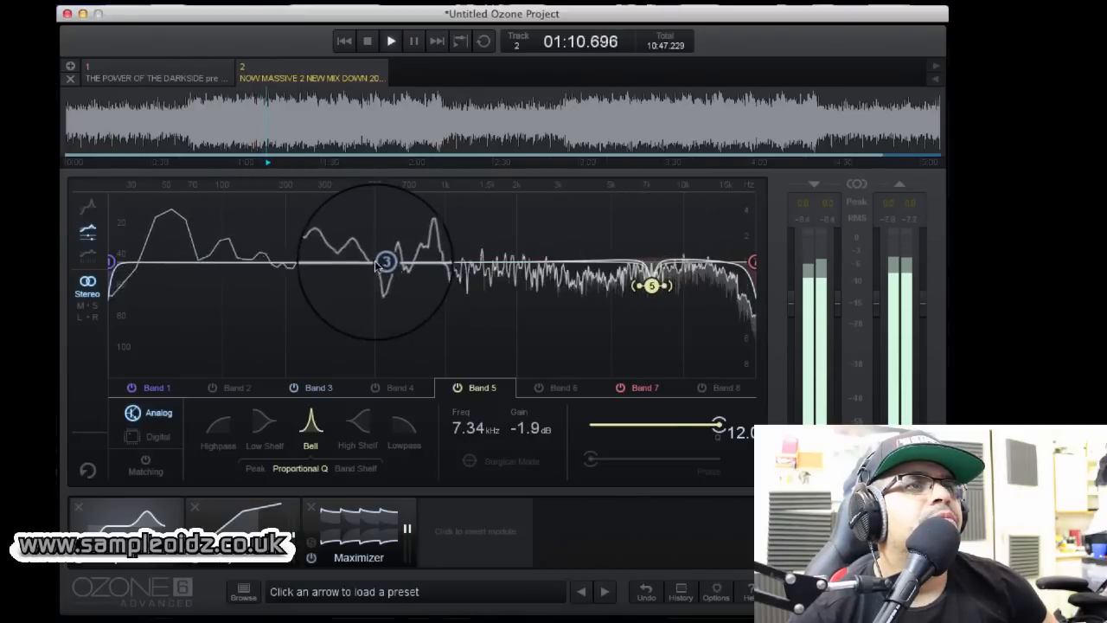
pyautogui.click(242, 533)
# Step: Add an Imager with Band 1 width at -48.1, Band 3 width at 29.1 and Stereoize on at 7.3, and learn its crossover points
pyautogui.click(449, 538)
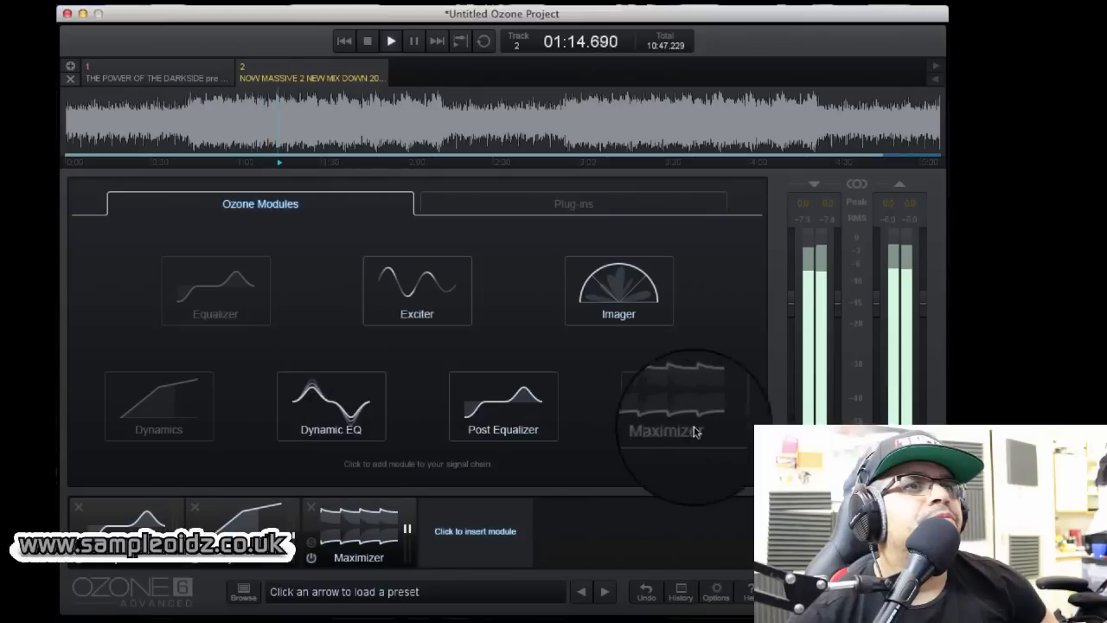
pyautogui.click(596, 300)
pyautogui.moveTo(153, 368); pyautogui.dragTo(158, 399)
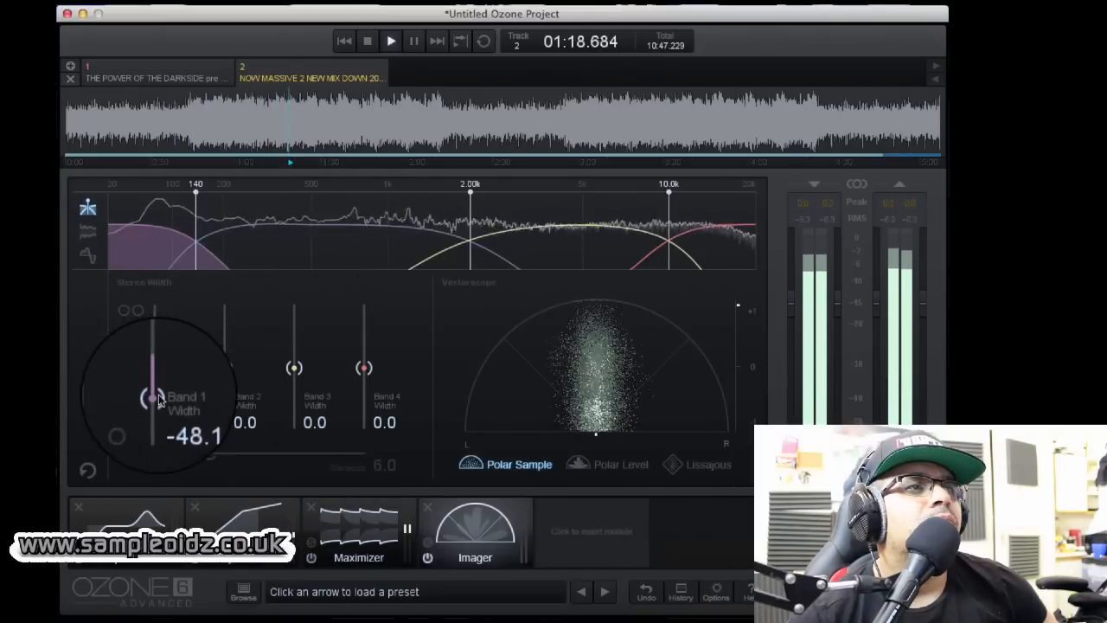
pyautogui.click(179, 467)
pyautogui.moveTo(212, 454)
pyautogui.mouseDown()
pyautogui.moveTo(373, 484)
pyautogui.moveTo(225, 458)
pyautogui.mouseUp()
pyautogui.moveTo(294, 367)
pyautogui.mouseDown()
pyautogui.moveTo(294, 312)
pyautogui.moveTo(295, 355)
pyautogui.mouseUp()
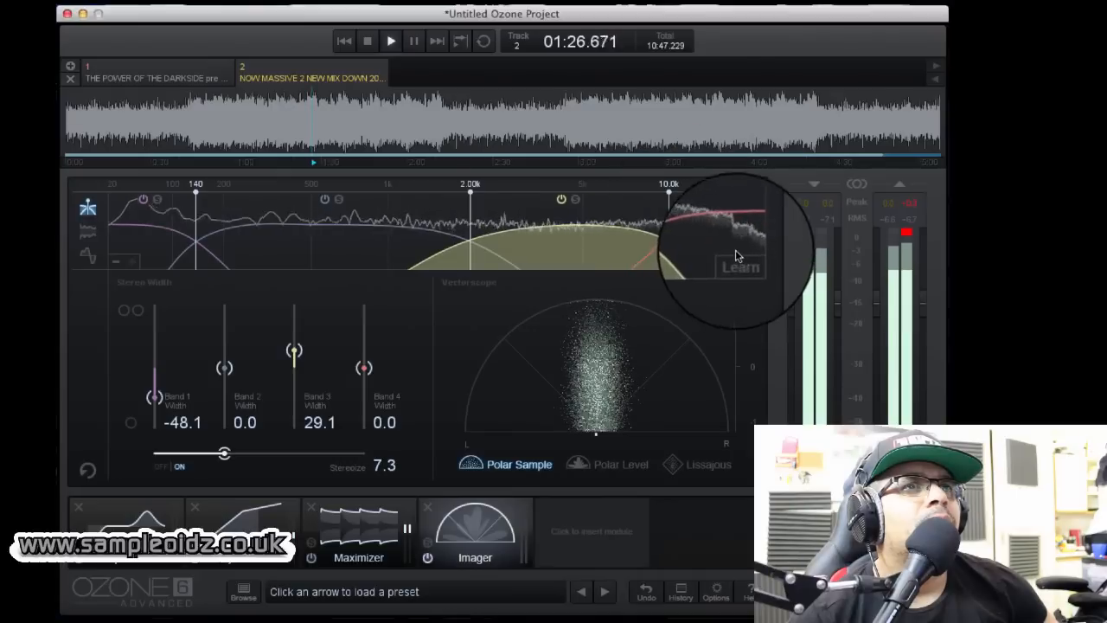
pyautogui.click(737, 263)
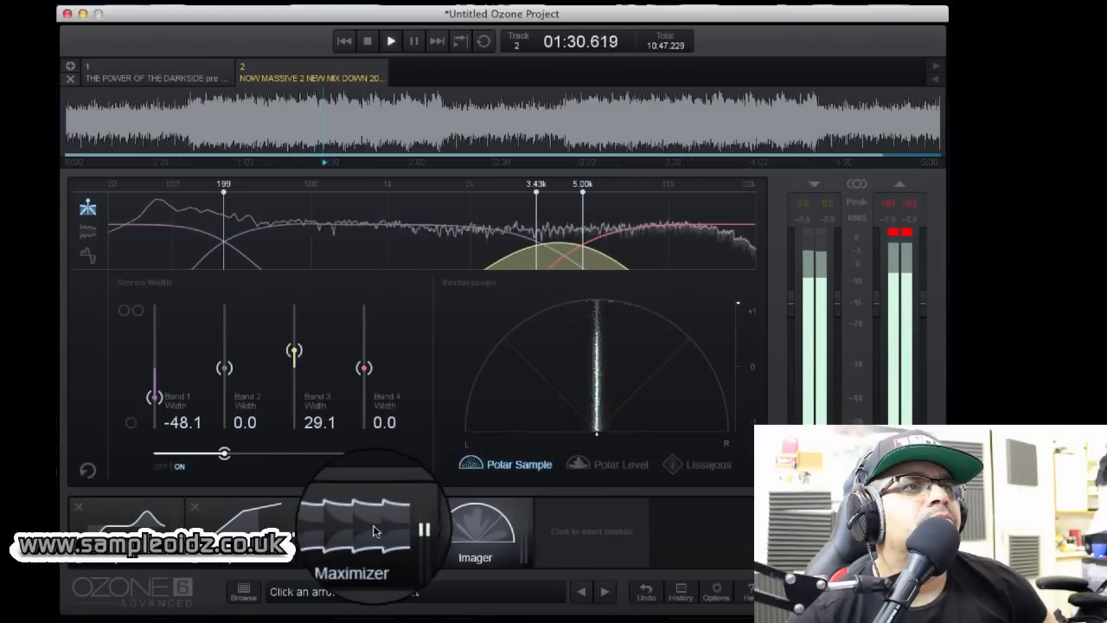
# Step: Reshape equalizer Band 5 into a wide 2.8 dB boost at 1.84 kHz with a Q of 0.8, and check Dynamics Band 2
pyautogui.click(130, 524)
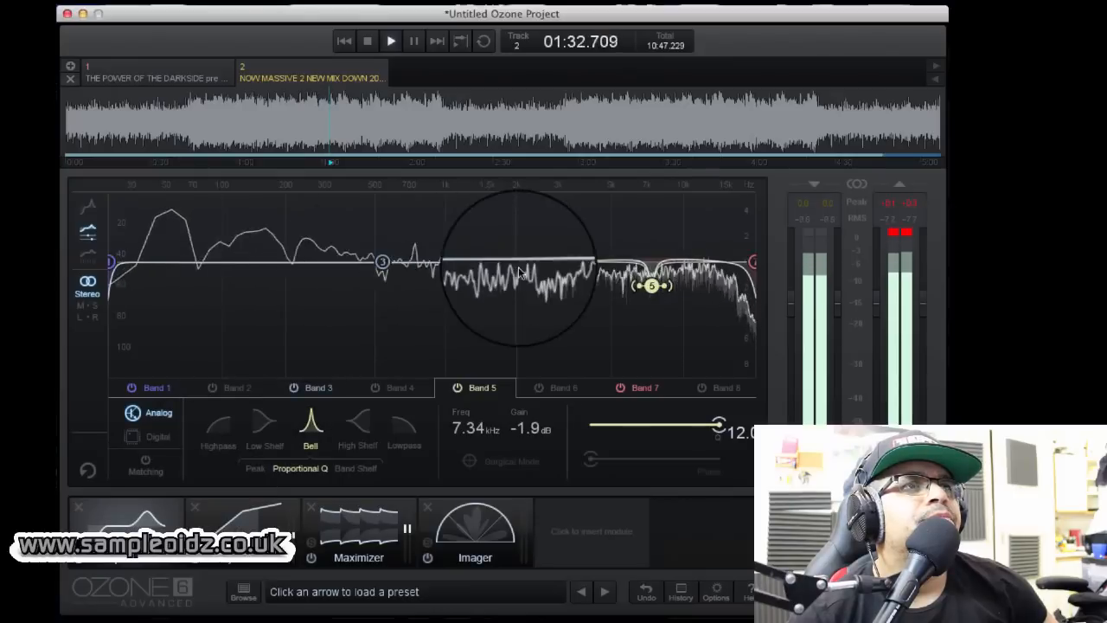
pyautogui.moveTo(667, 286); pyautogui.dragTo(506, 227)
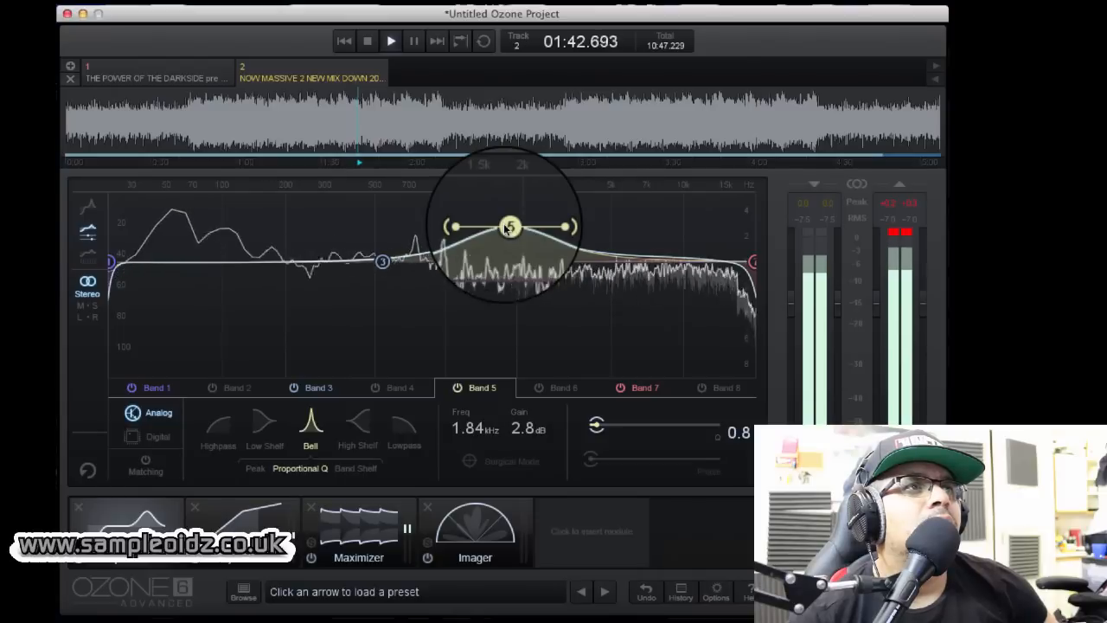
pyautogui.click(234, 529)
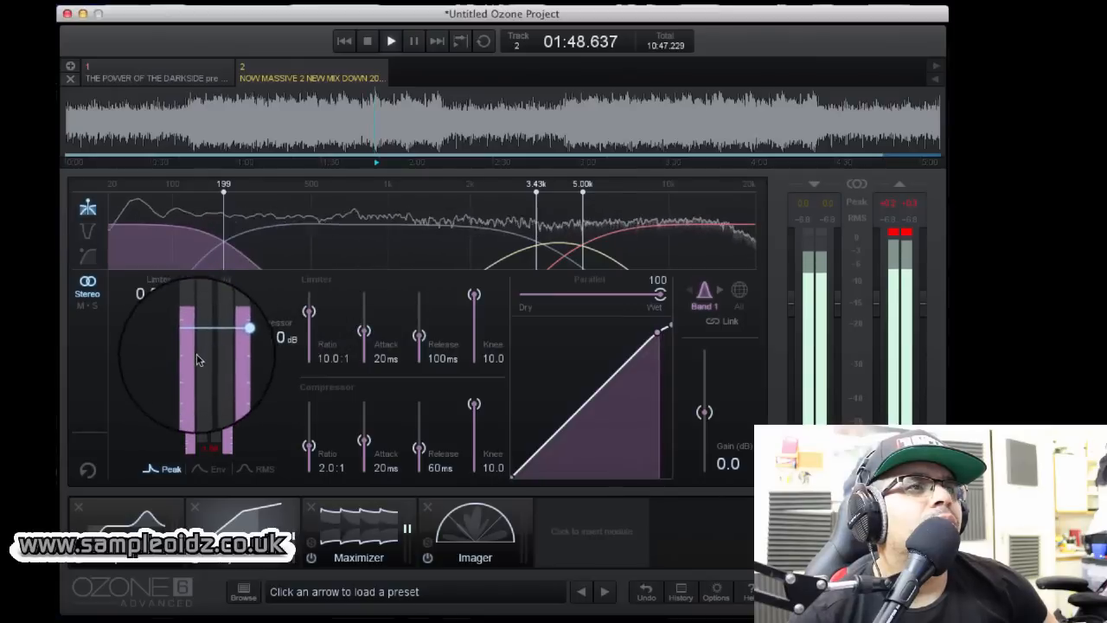
pyautogui.click(384, 257)
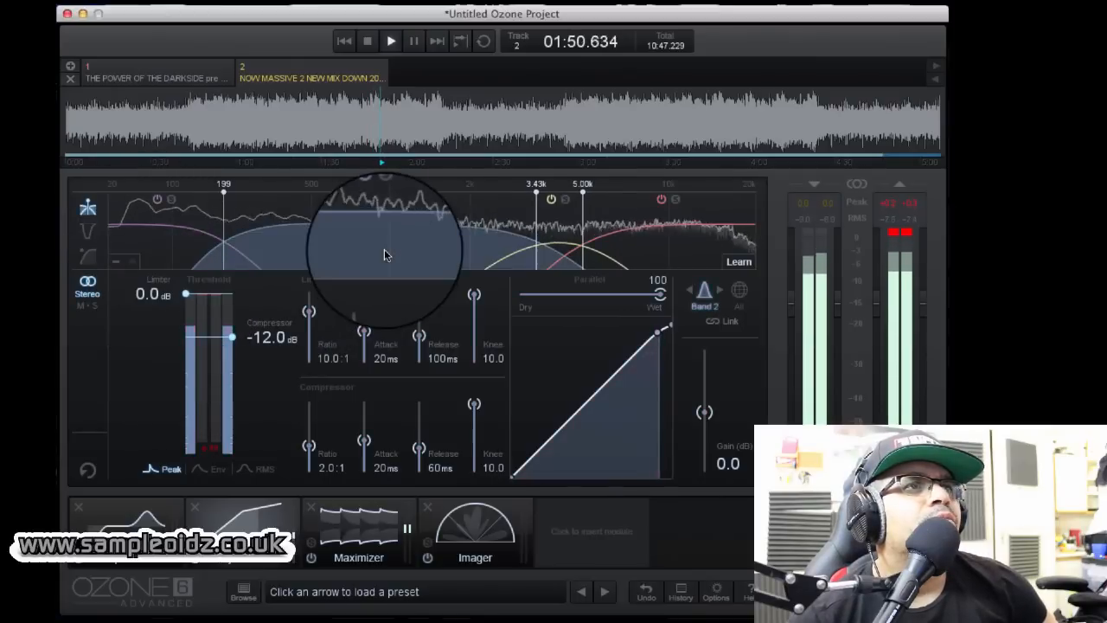
pyautogui.click(147, 526)
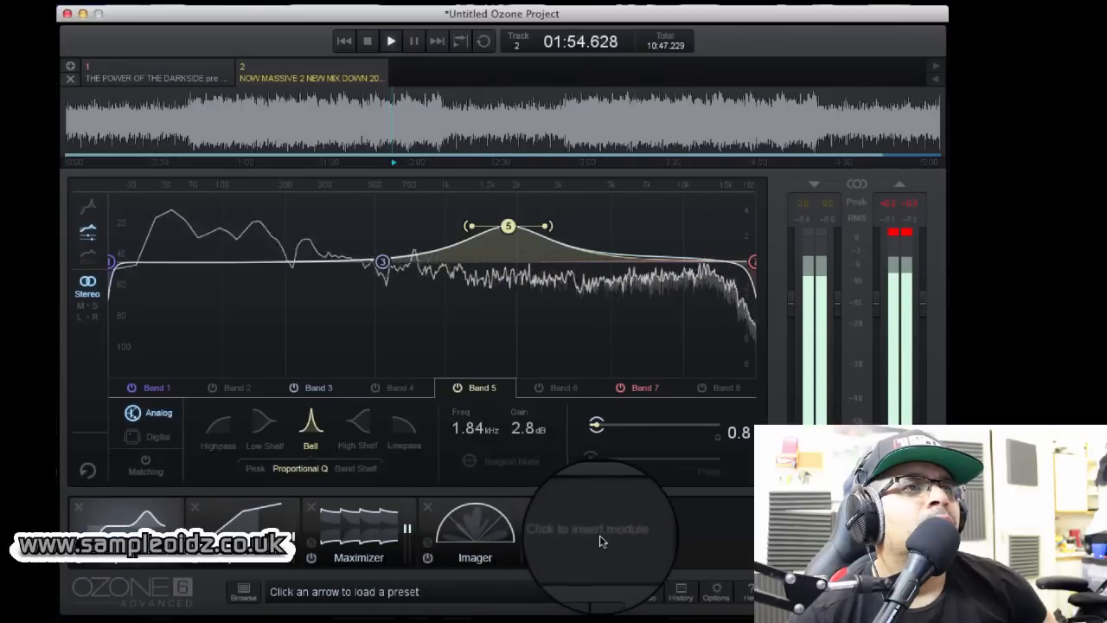
# Step: Widen Imager Band 4 to 81.0 and Band 2 to 36.7, and stop playback
pyautogui.click(484, 530)
pyautogui.moveTo(364, 367); pyautogui.dragTo(367, 277)
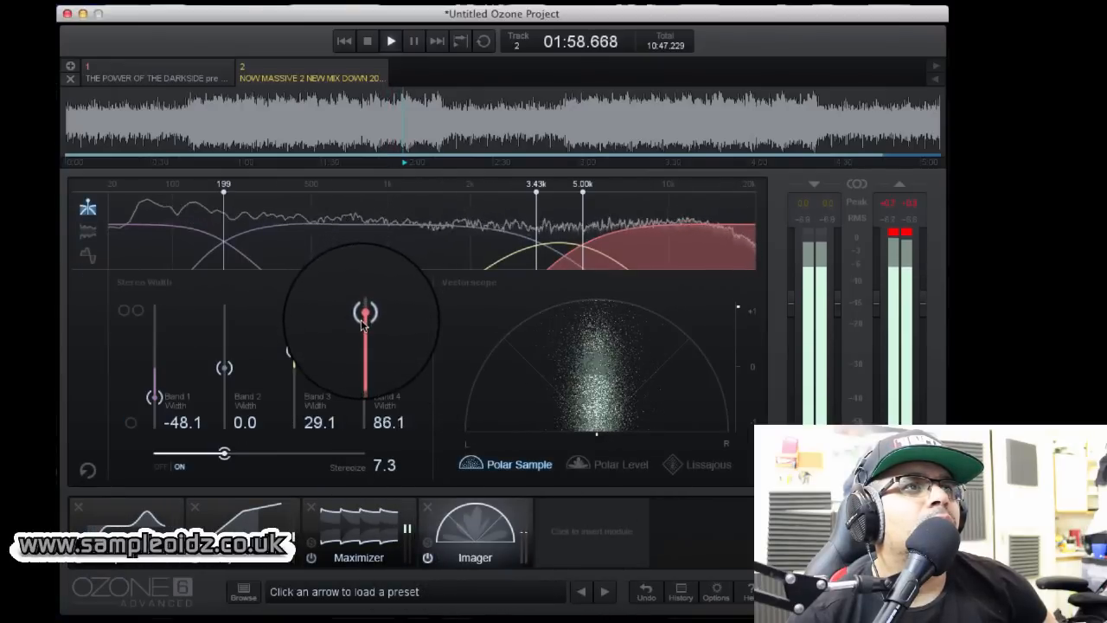
pyautogui.moveTo(224, 368)
pyautogui.mouseDown()
pyautogui.moveTo(225, 342)
pyautogui.moveTo(224, 355)
pyautogui.mouseUp()
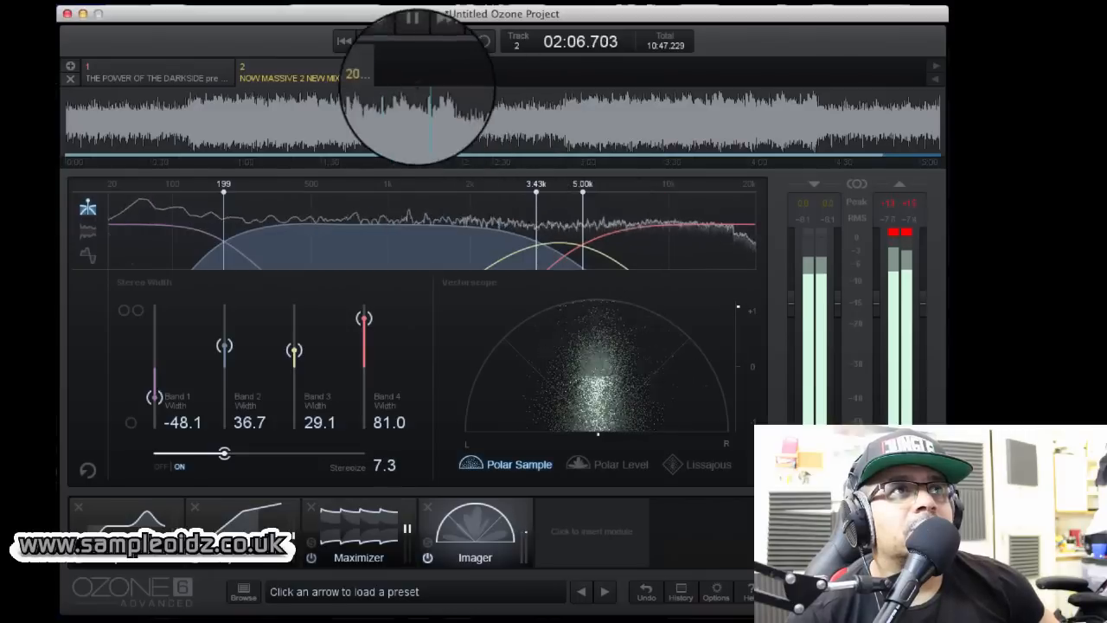
pyautogui.click(345, 42)
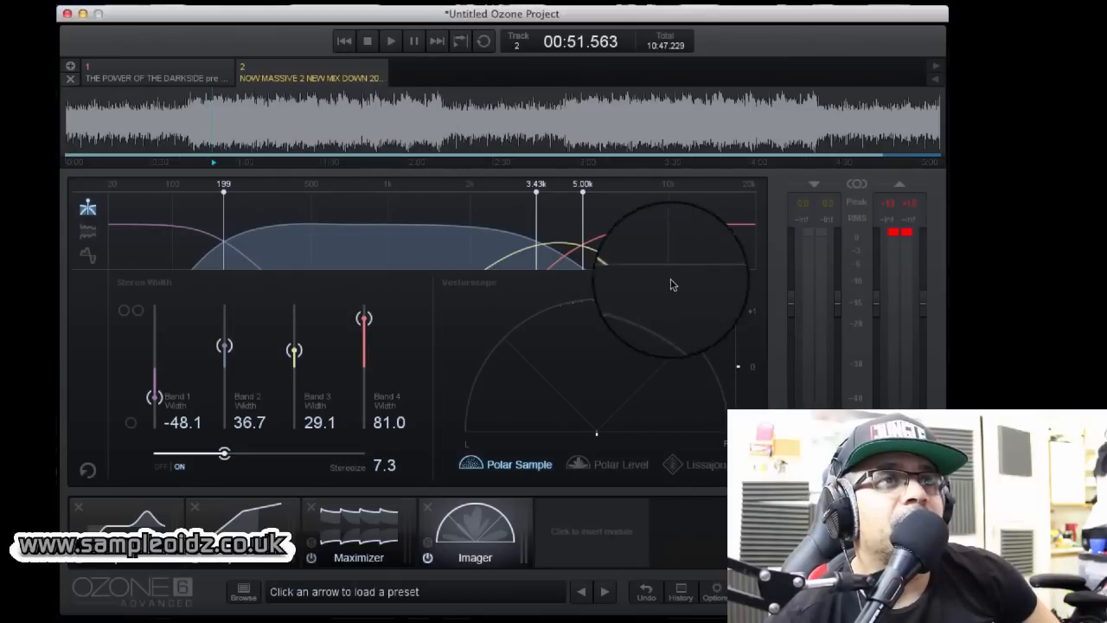
# Step: Replay the track, set the Imager's Band 3 width to 32.9 and Band 4 width to 31.6, and compare against the bypassed sound
pyautogui.click(390, 44)
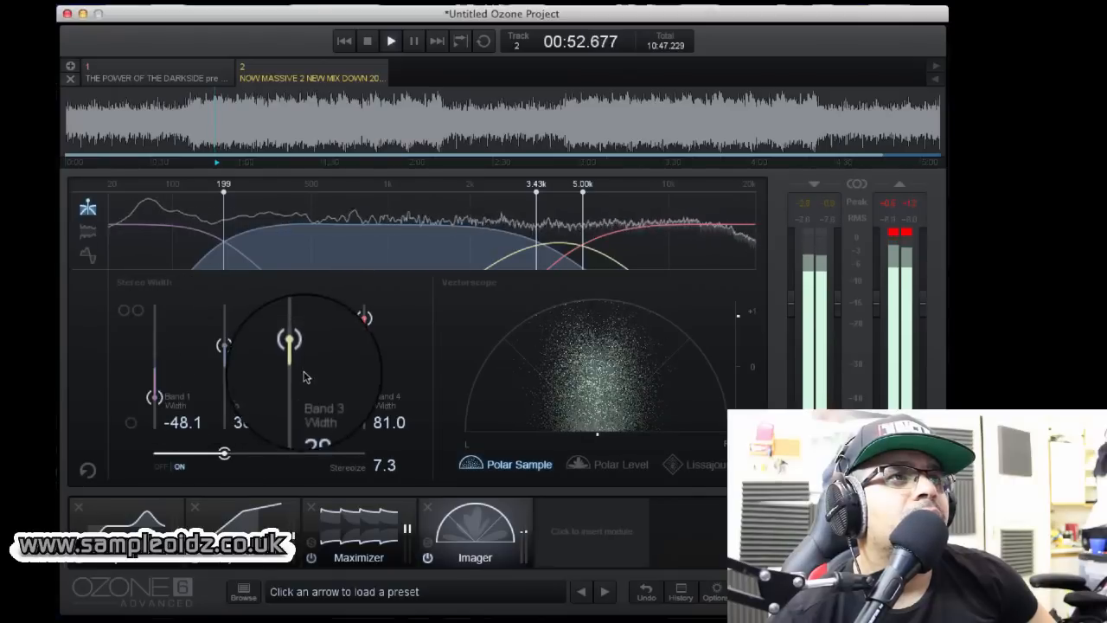
pyautogui.moveTo(370, 319); pyautogui.dragTo(372, 344)
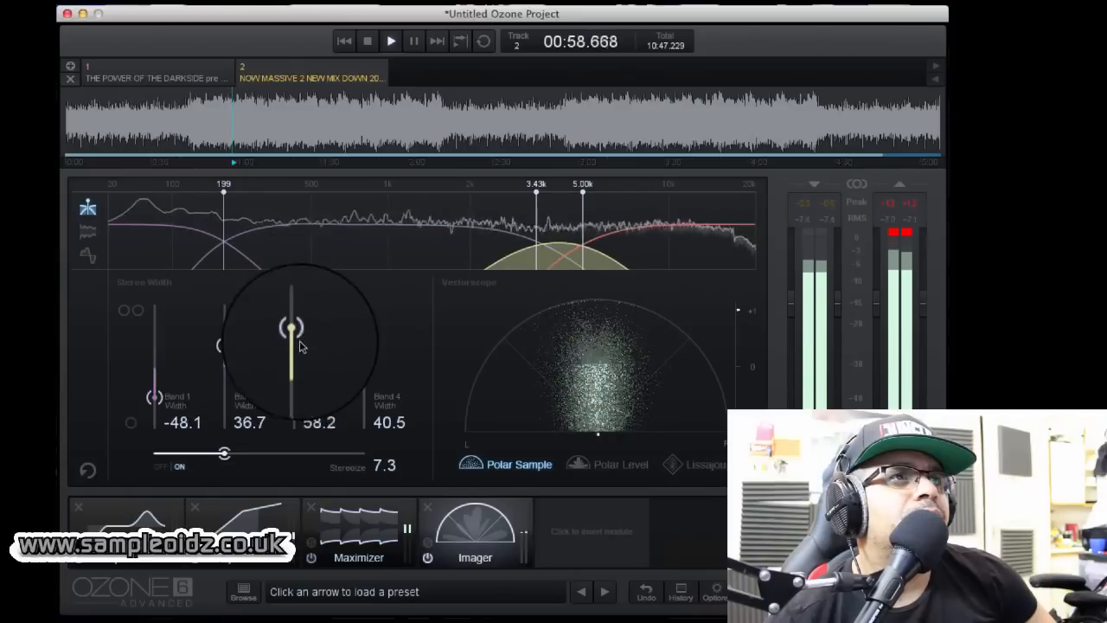
pyautogui.moveTo(300, 346); pyautogui.dragTo(300, 355)
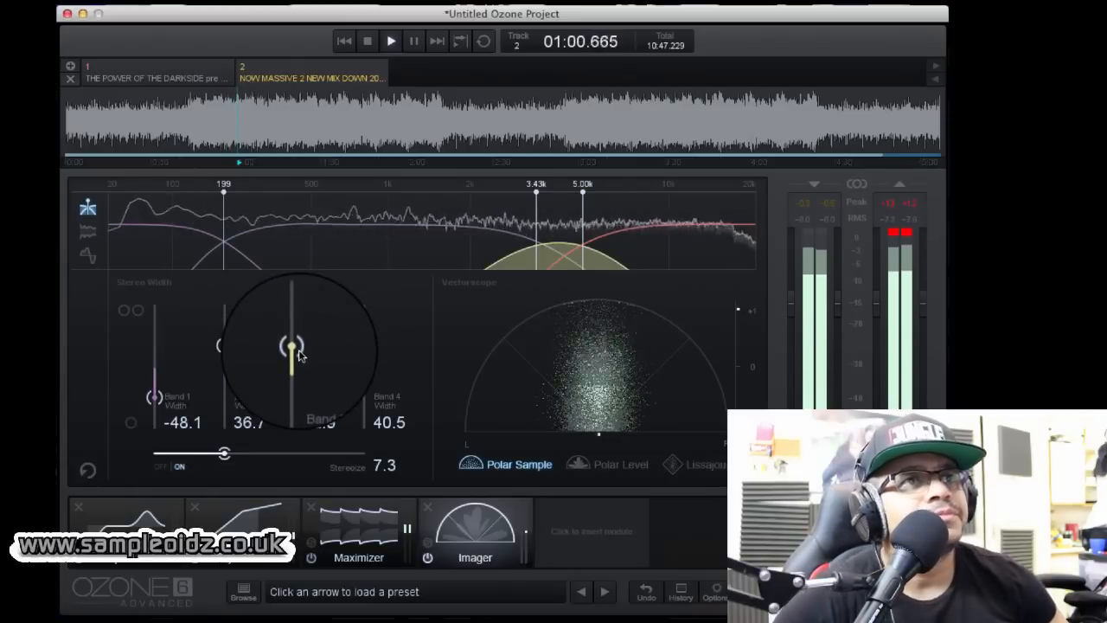
pyautogui.click(865, 554)
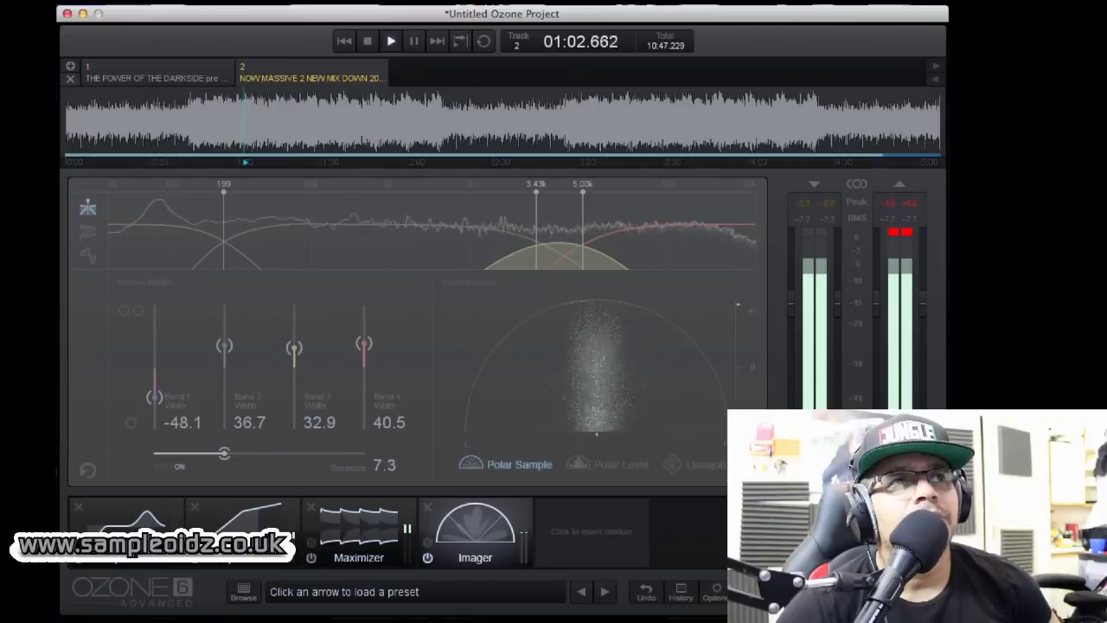
pyautogui.click(856, 556)
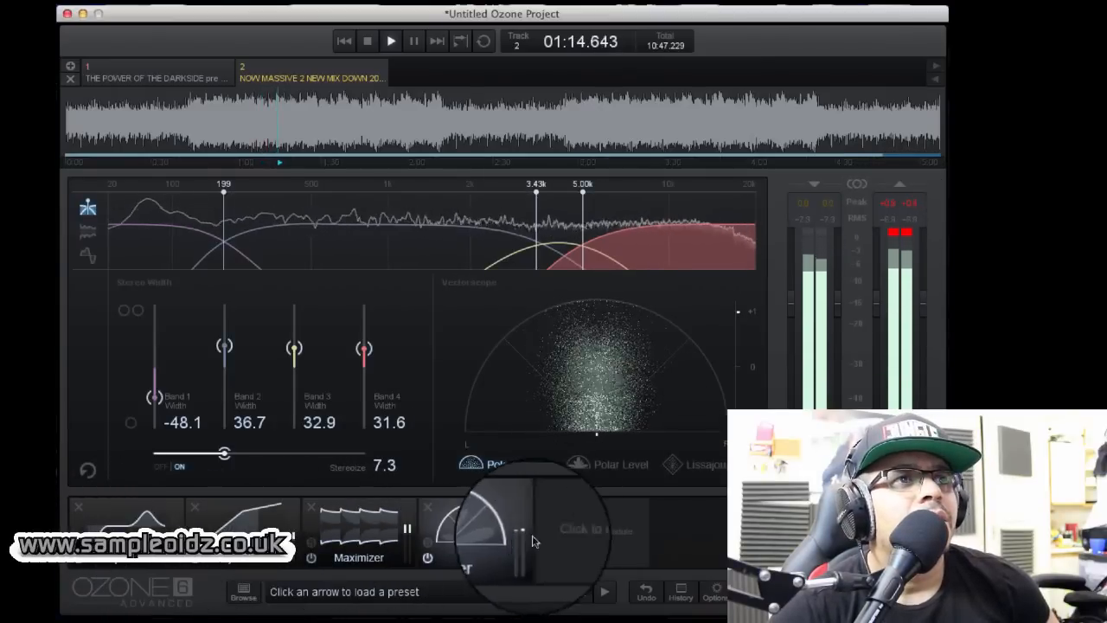
# Step: Add a Dynamic EQ module to the chain and bypass it, reviewing the Dynamics module's settings as well
pyautogui.click(575, 530)
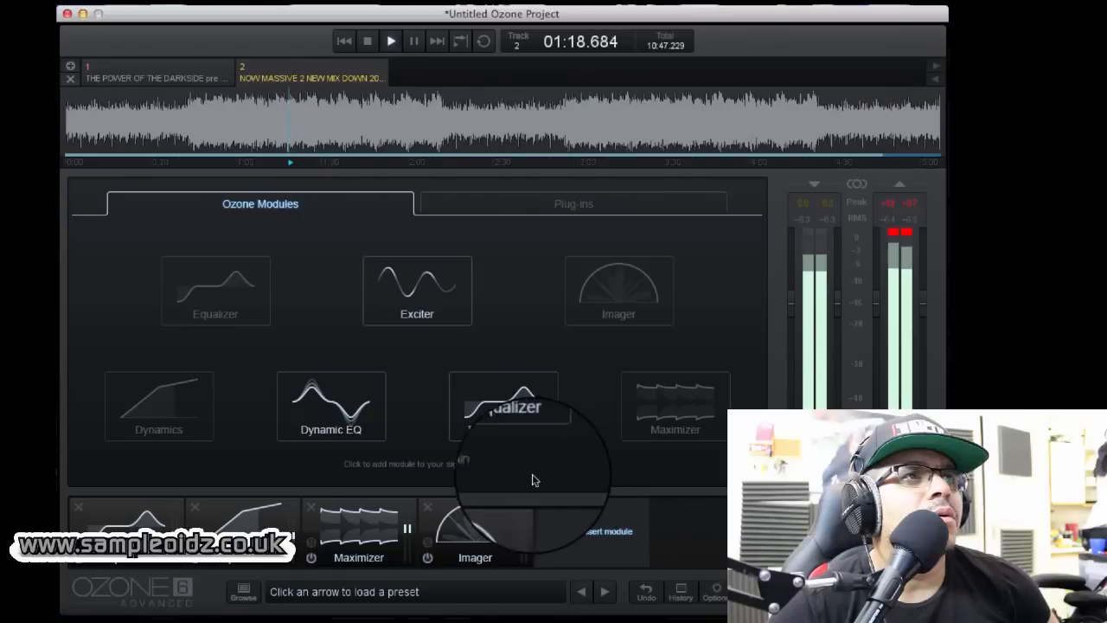
pyautogui.click(329, 400)
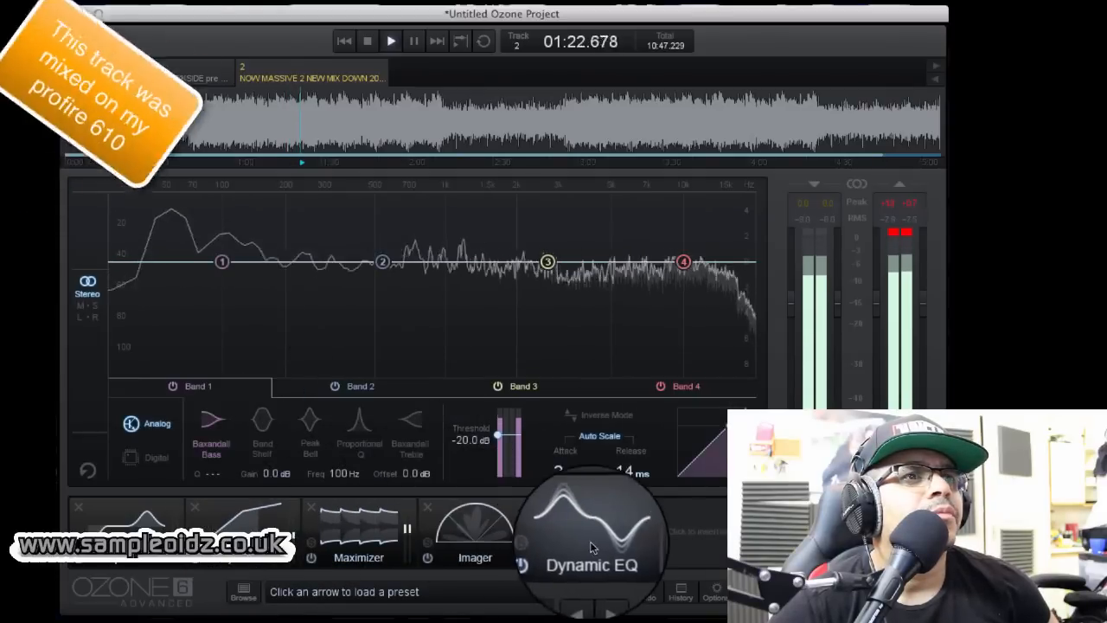
pyautogui.click(544, 559)
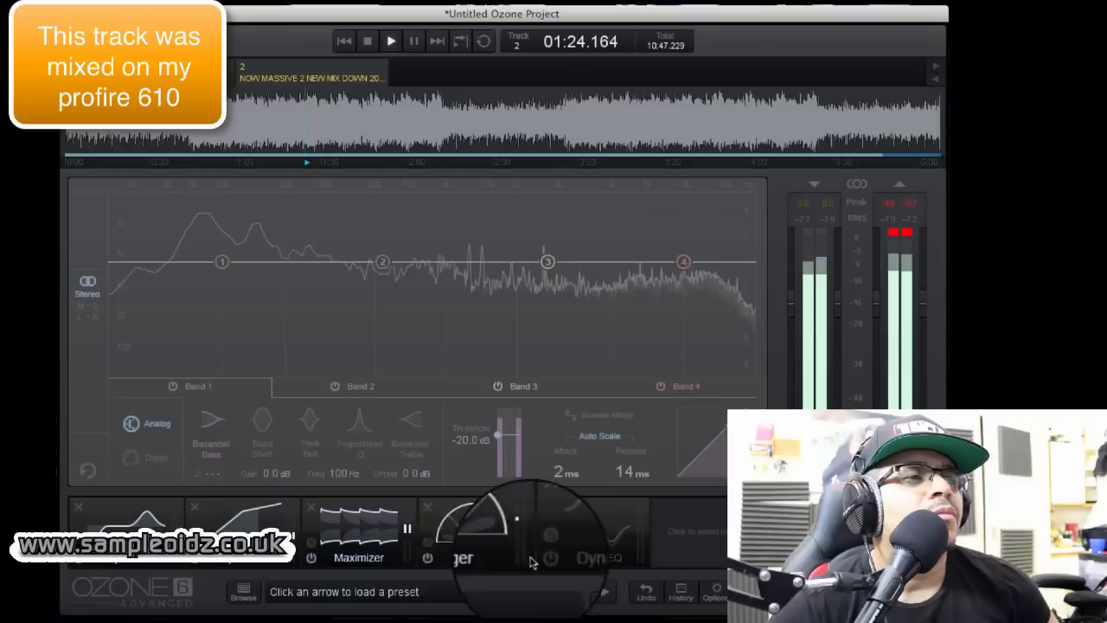
pyautogui.click(227, 528)
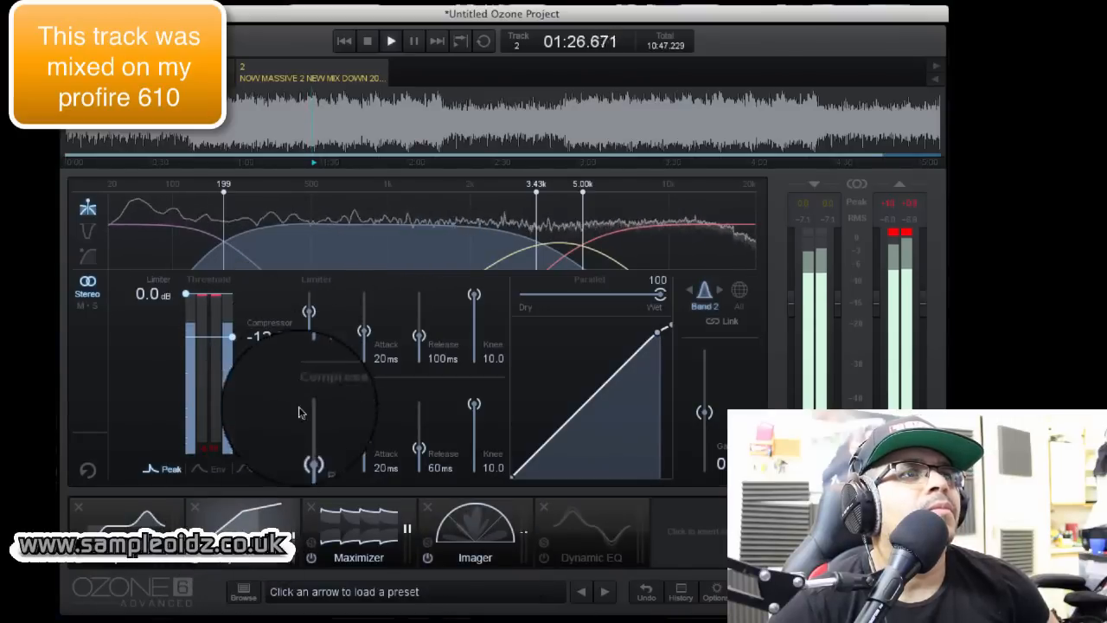
pyautogui.click(597, 538)
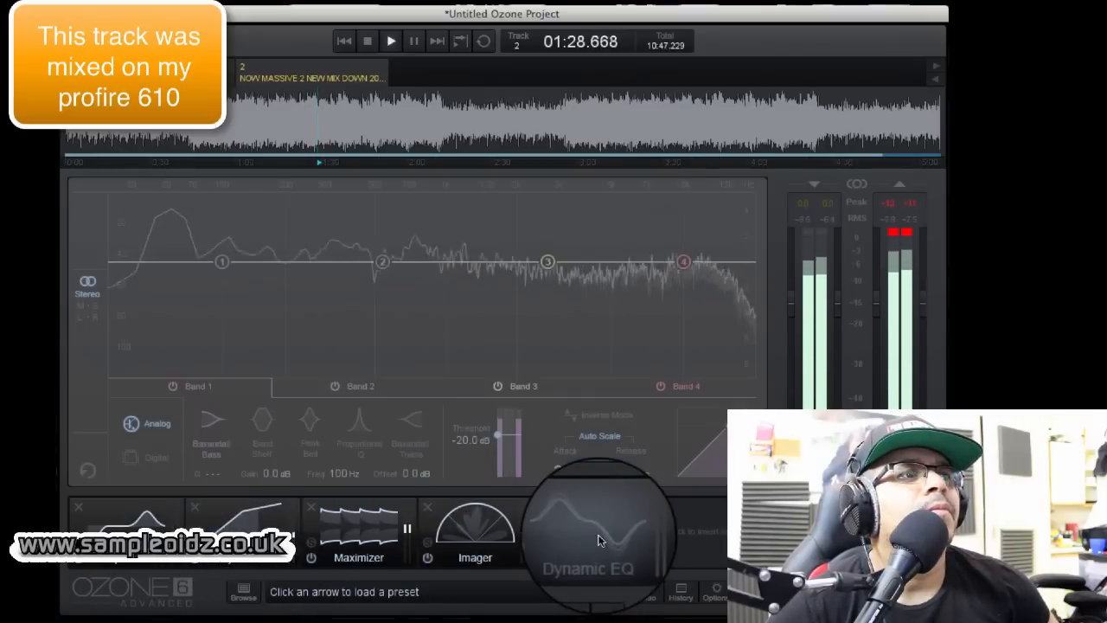
# Step: Try an equalizer Band 3 cut of -1.3 dB at 55.5 Hz
pyautogui.click(130, 536)
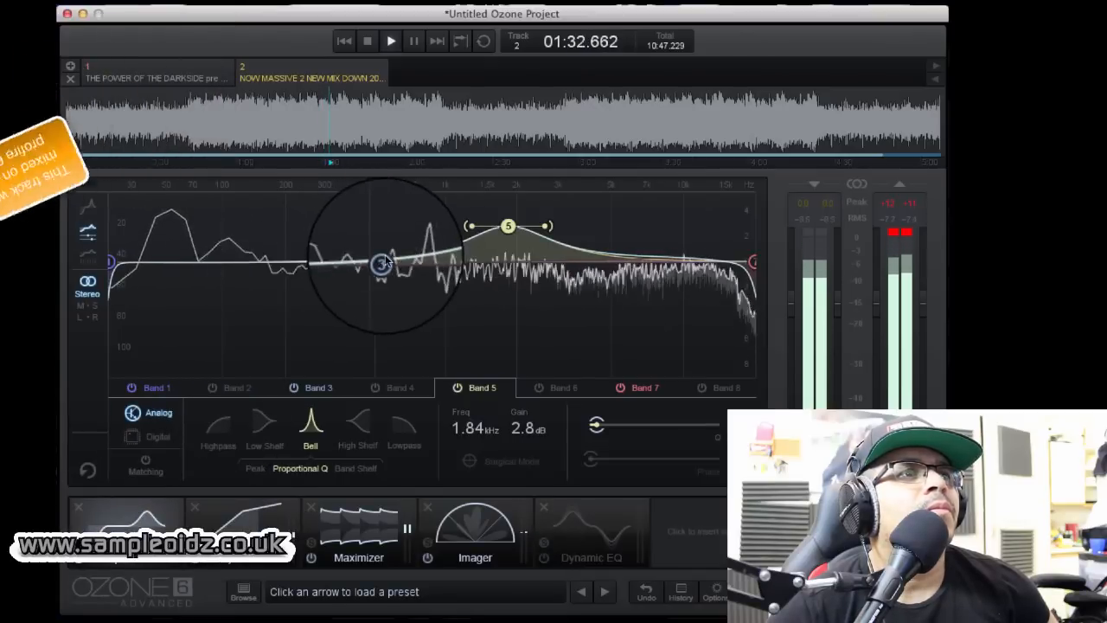
pyautogui.moveTo(378, 268); pyautogui.dragTo(178, 292)
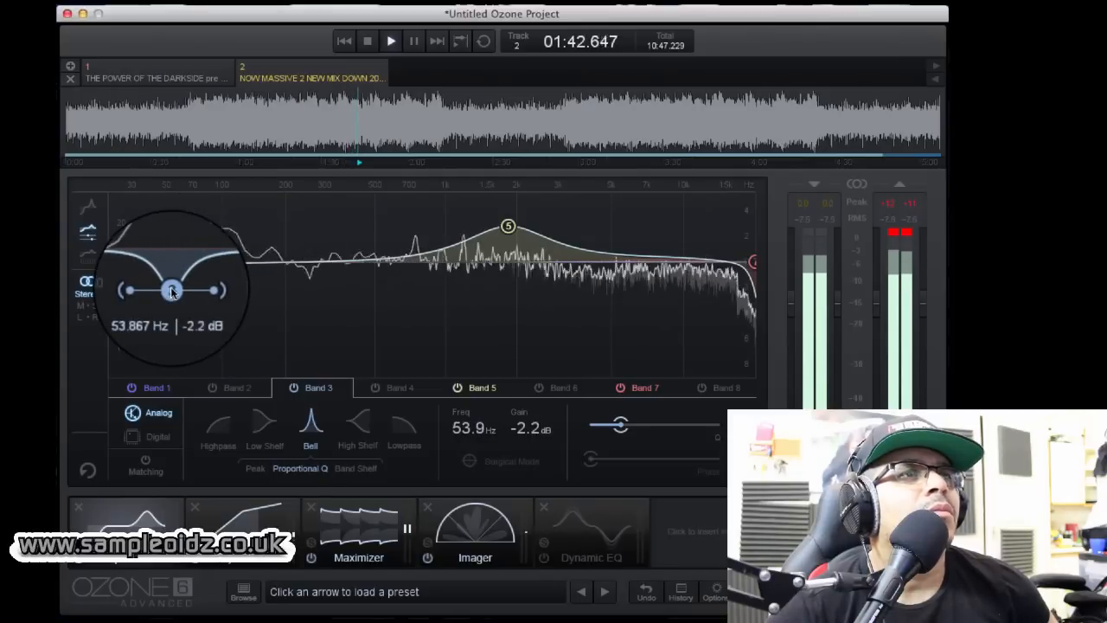
pyautogui.moveTo(173, 292); pyautogui.dragTo(173, 277)
# Step: Lower the Maximizer's threshold to -4.2 dB while listening, and stop playback
pyautogui.click(354, 523)
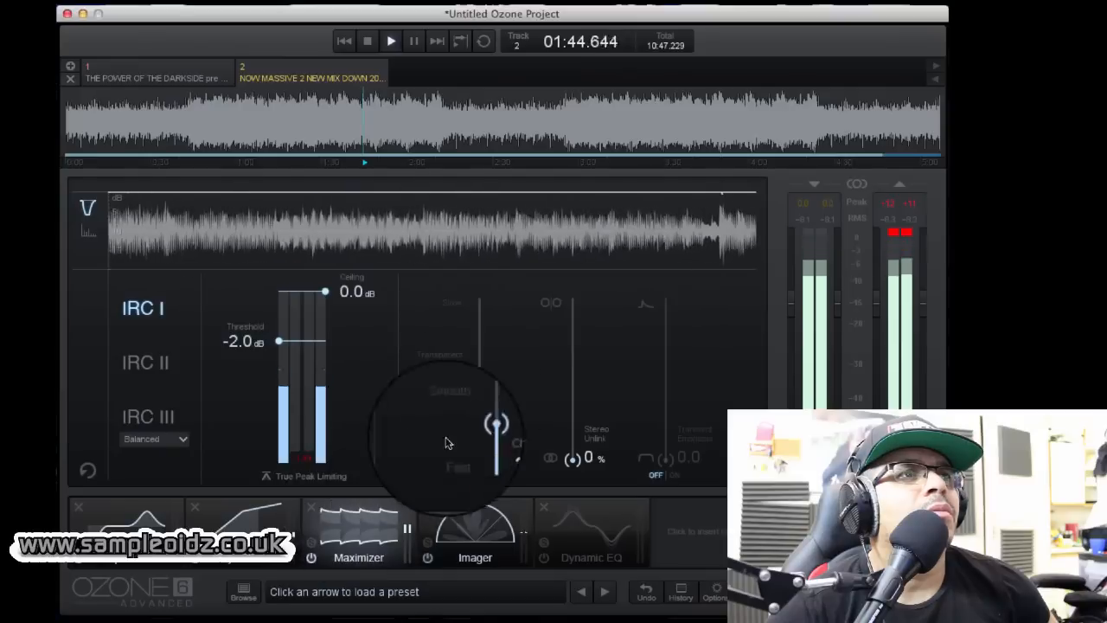
pyautogui.moveTo(278, 341); pyautogui.dragTo(284, 374)
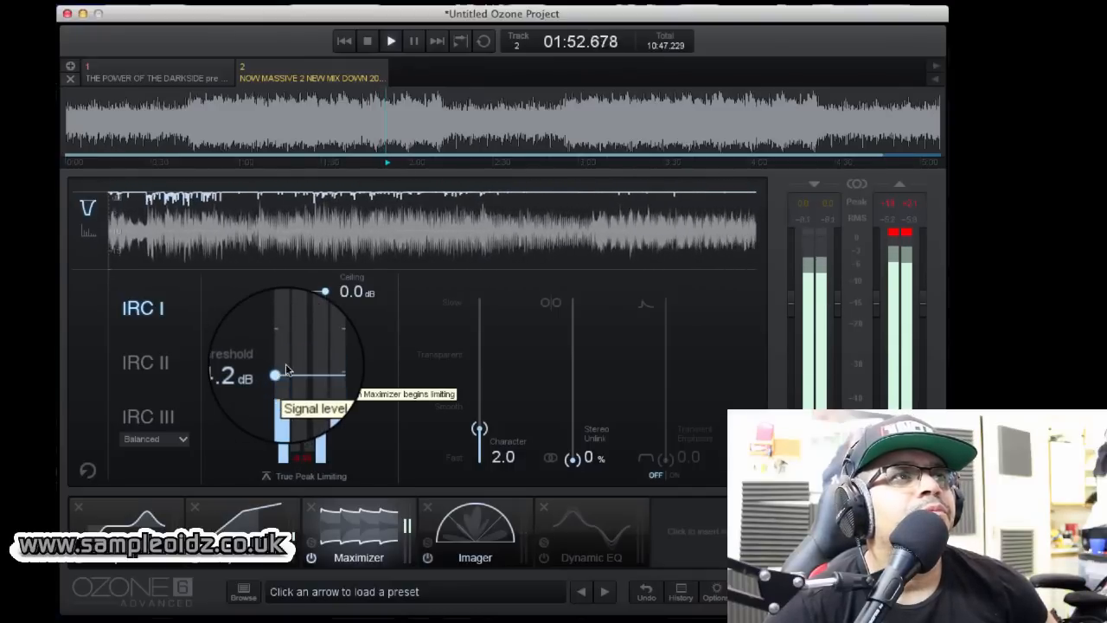
pyautogui.click(367, 40)
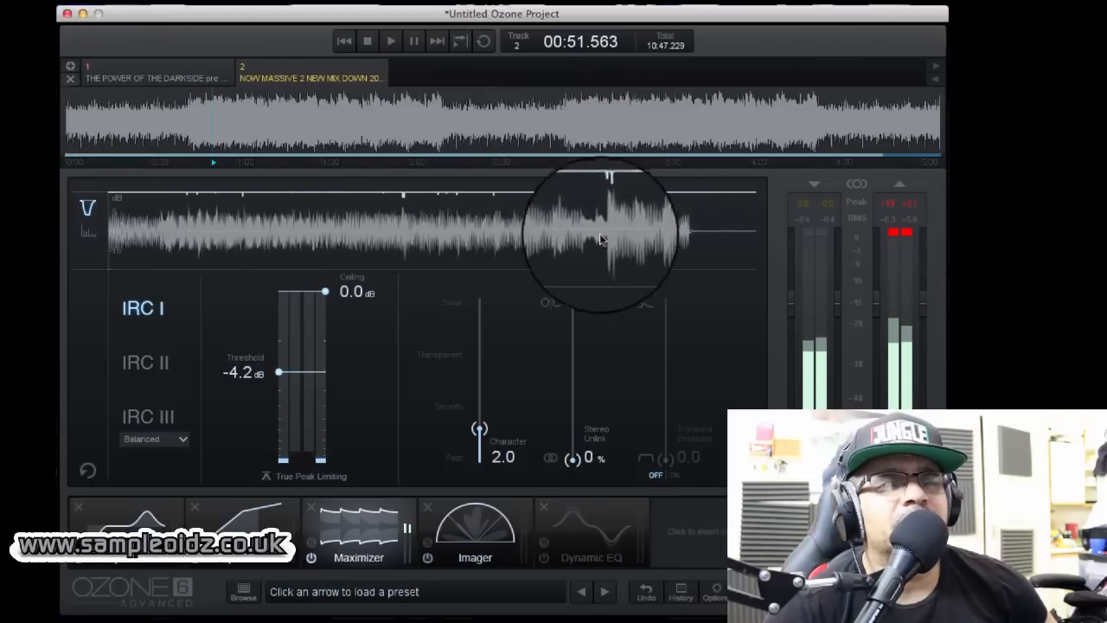
# Step: Replay the track and set the equalizer's Band 3 cut to -1.6 dB at 99.8 Hz
pyautogui.click(391, 40)
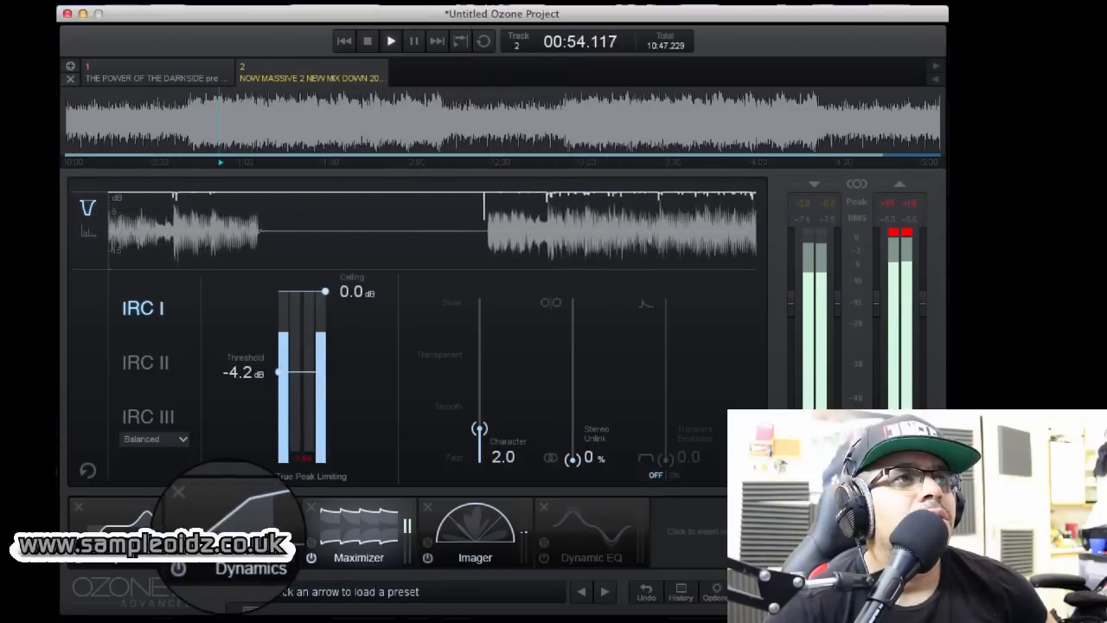
pyautogui.click(229, 532)
pyautogui.click(121, 523)
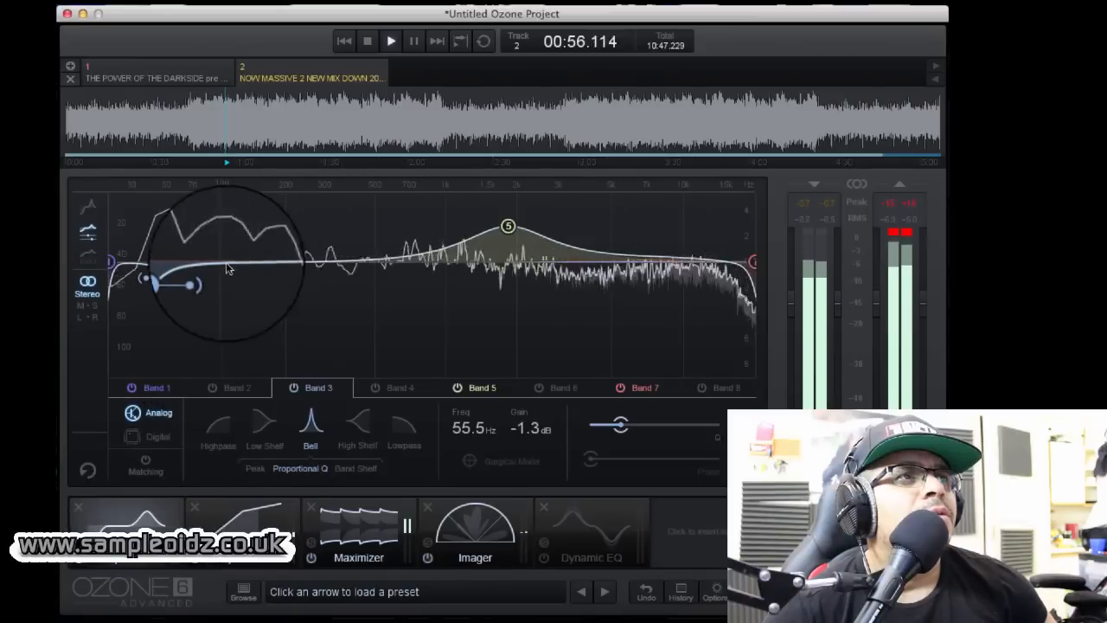
pyautogui.moveTo(173, 282); pyautogui.dragTo(230, 286)
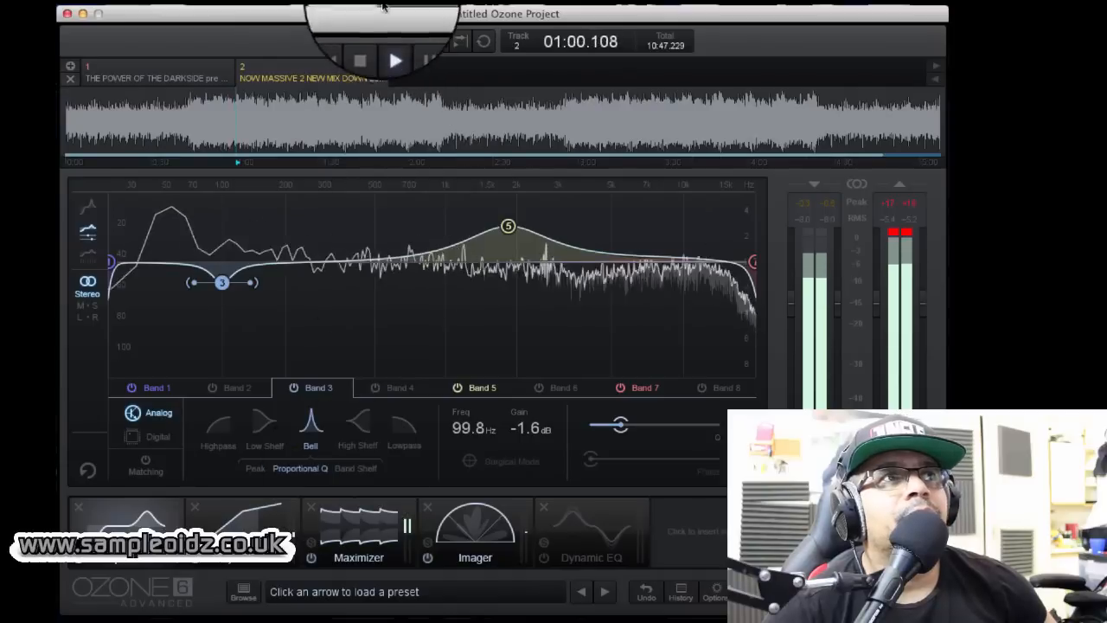
# Step: Replay the track, compare it with the processing bypassed, and review the Maximizer and Imager settings
pyautogui.click(367, 41)
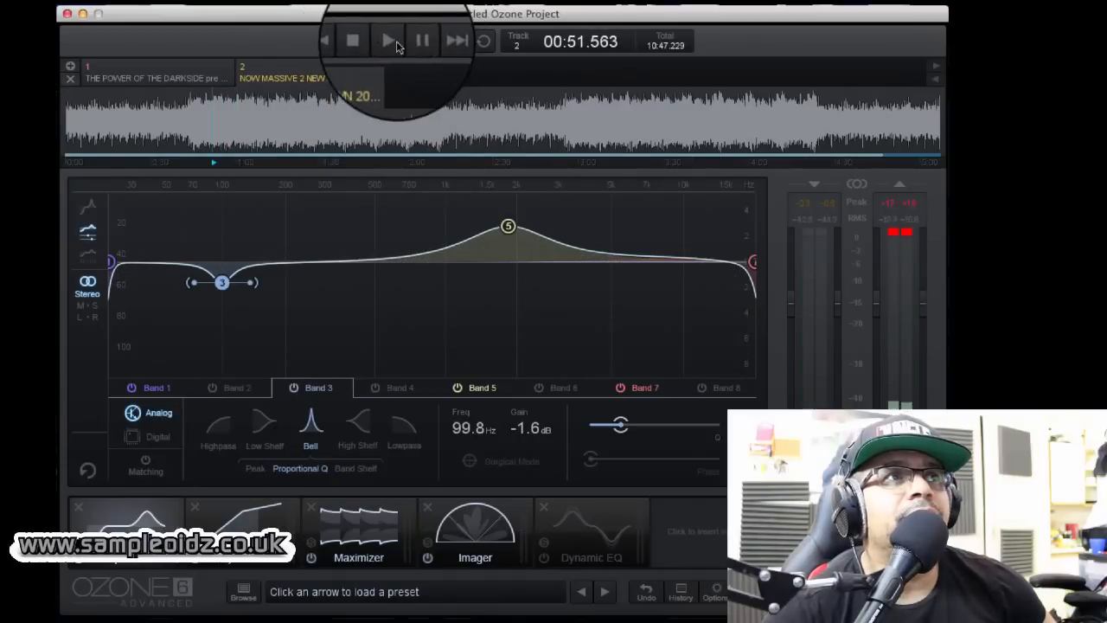
pyautogui.click(391, 40)
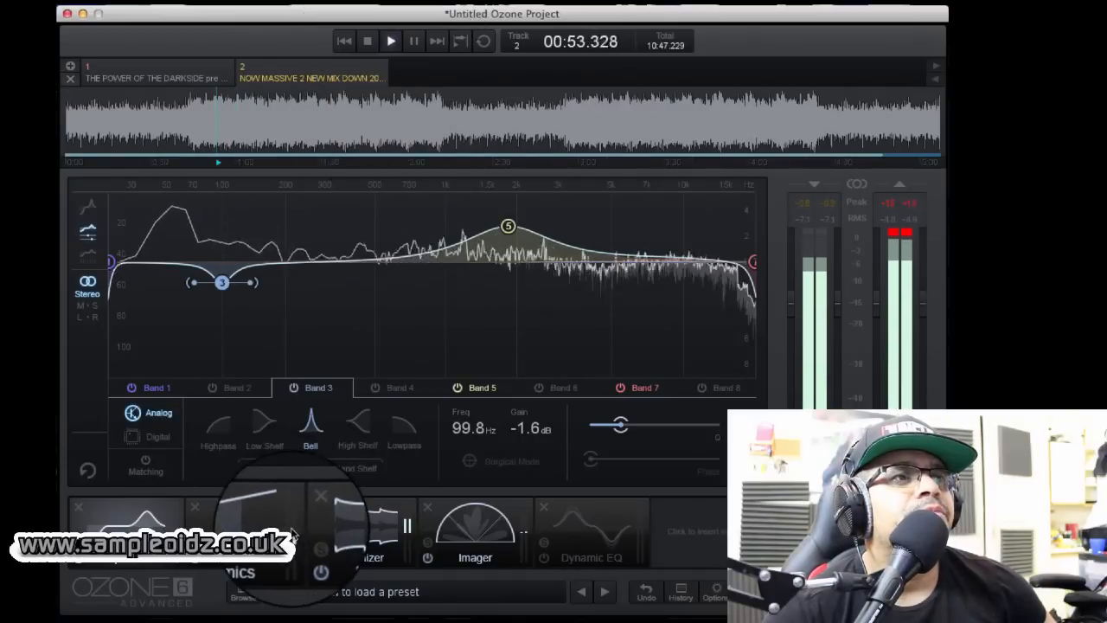
pyautogui.click(364, 527)
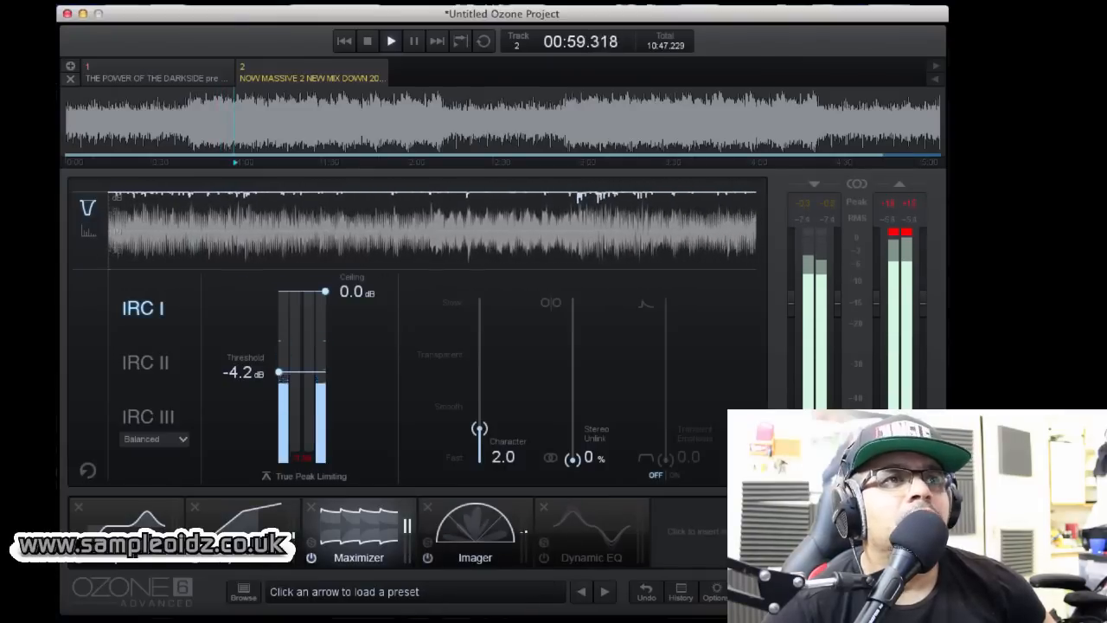
pyautogui.click(852, 562)
pyautogui.click(852, 562)
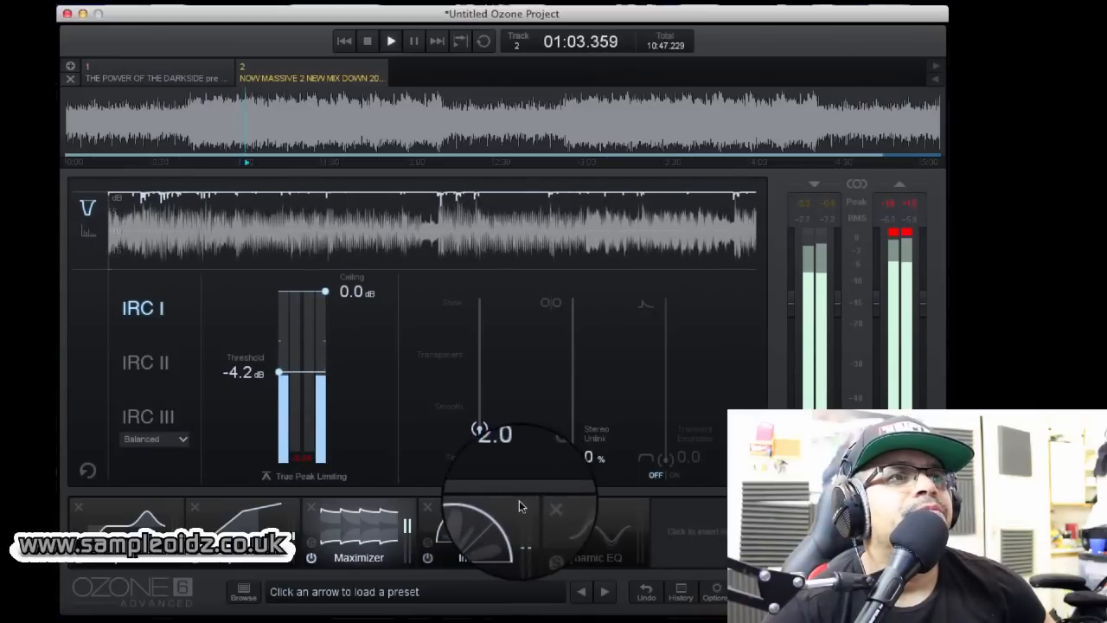
pyautogui.click(467, 524)
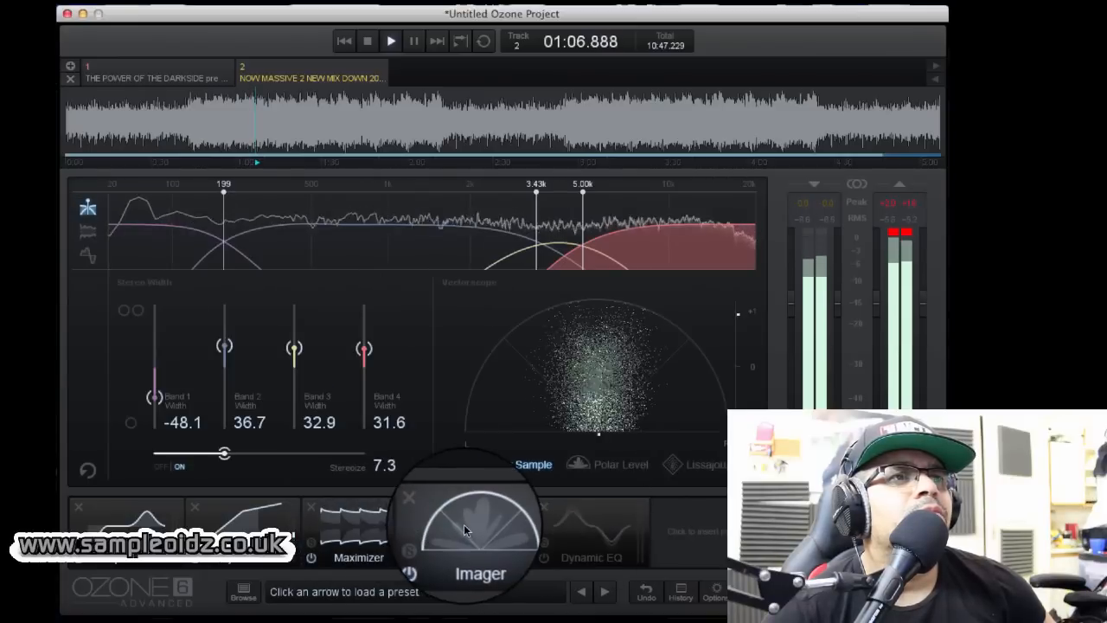
# Step: Set the Maximizer's Character to 3.4 and enable Transient Emphasis at 100.0, replaying the track to judge it
pyautogui.click(385, 538)
pyautogui.moveTo(486, 439); pyautogui.dragTo(483, 403)
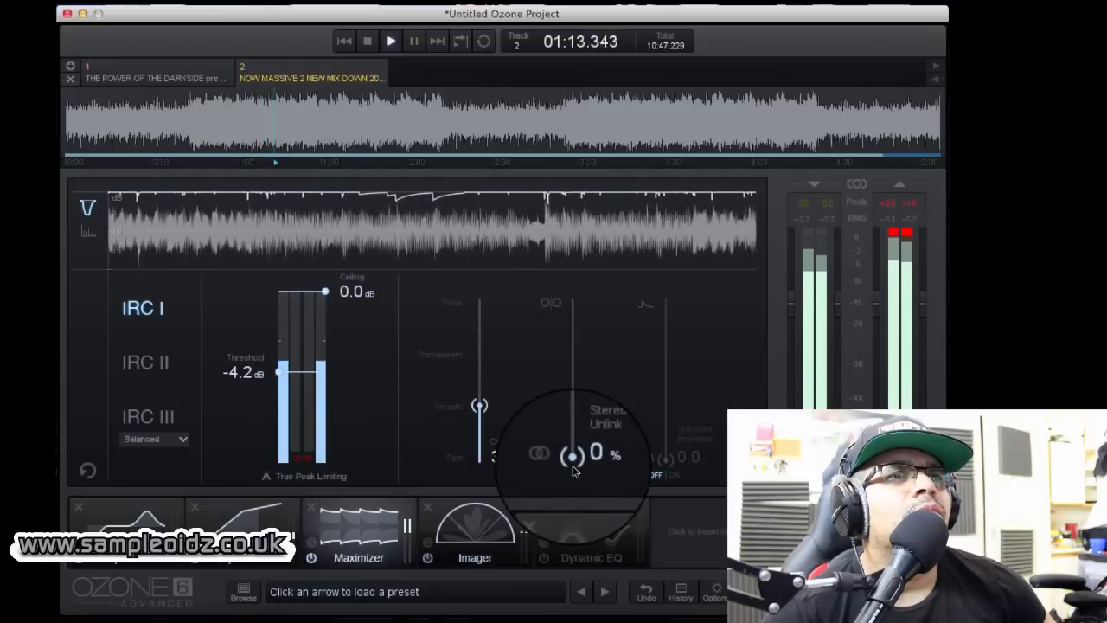
pyautogui.click(666, 471)
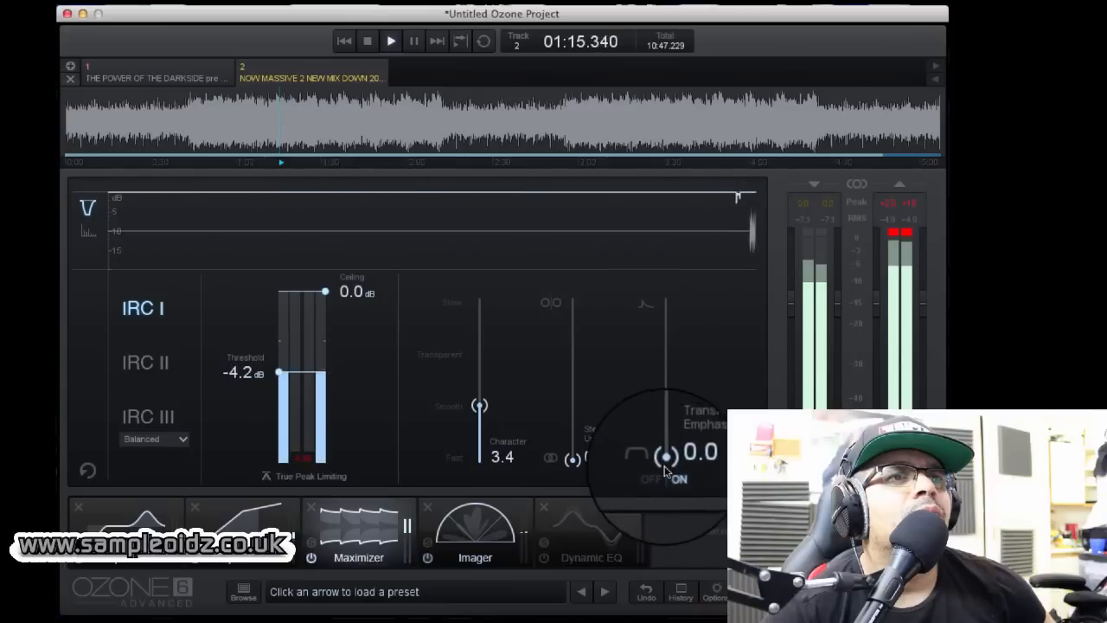
pyautogui.moveTo(666, 458); pyautogui.dragTo(665, 371)
pyautogui.click(367, 40)
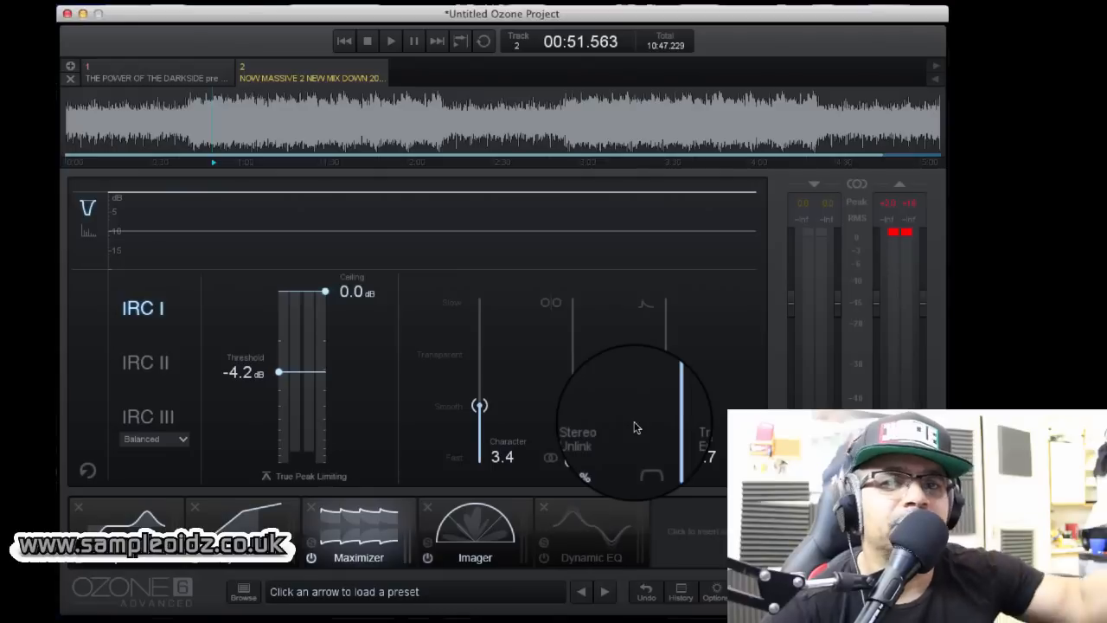
pyautogui.click(383, 43)
pyautogui.moveTo(667, 370); pyautogui.dragTo(667, 390)
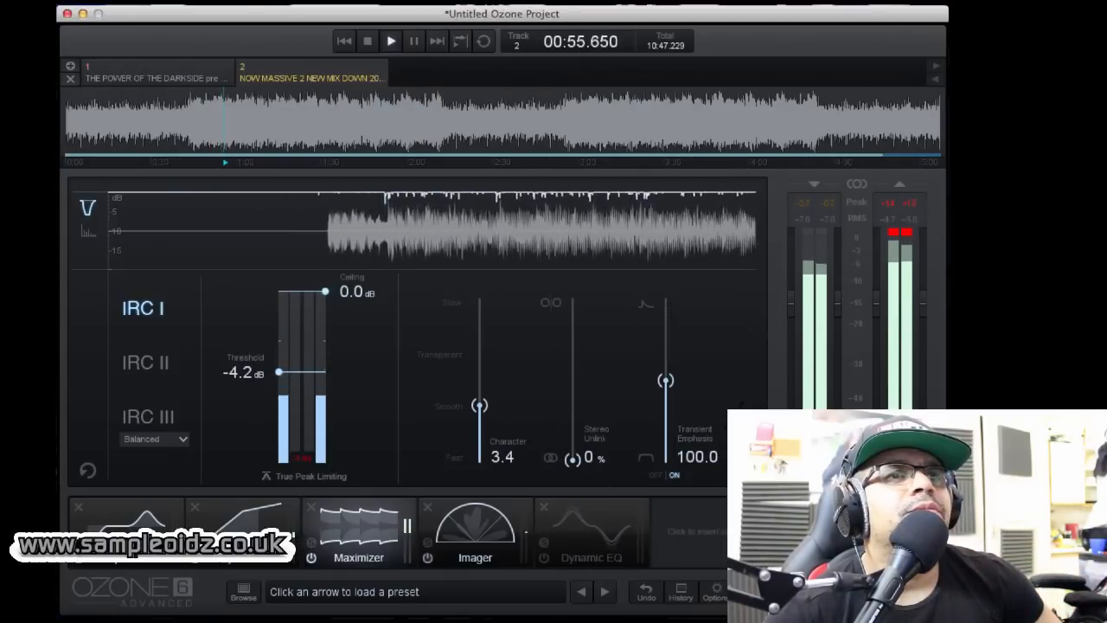
# Step: Compare the playing track with the processing bypassed and re-enabled, and stop playback
pyautogui.click(835, 545)
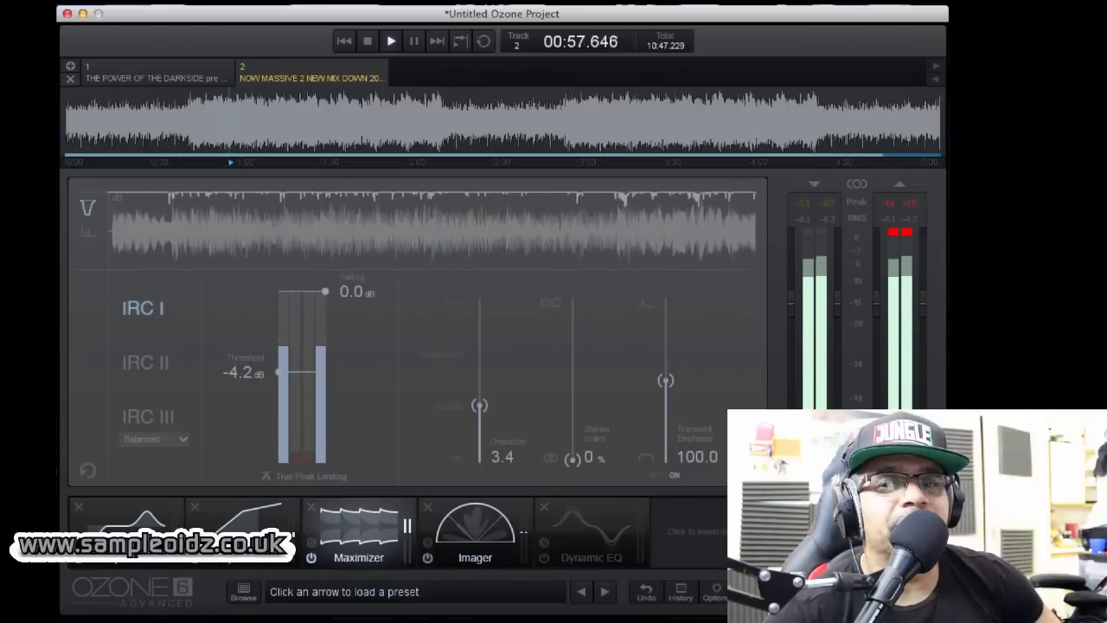
pyautogui.click(835, 545)
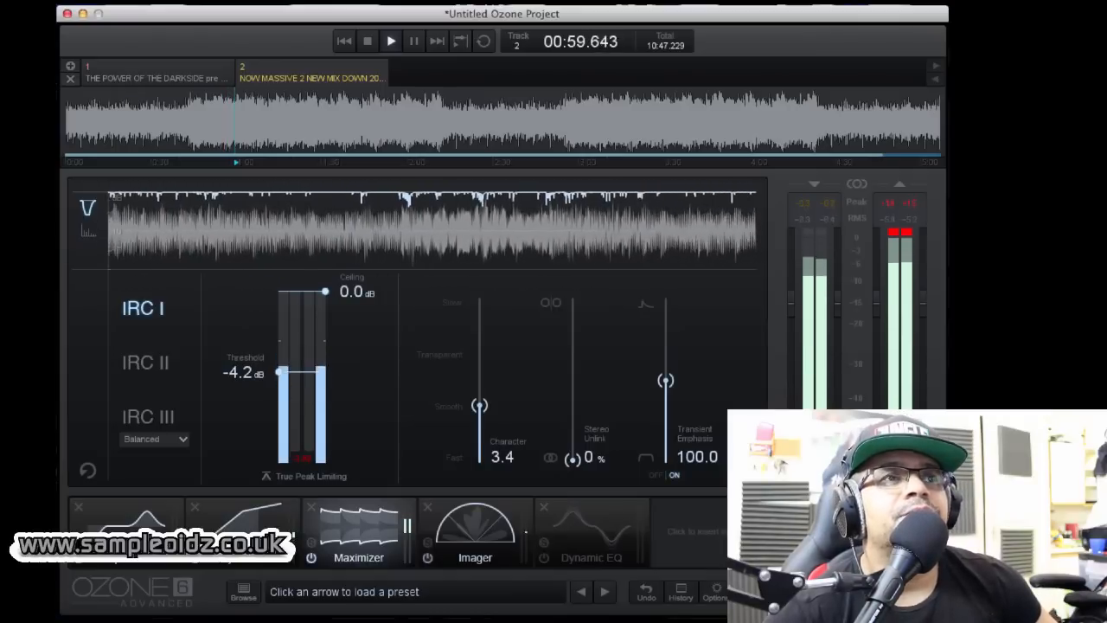
pyautogui.click(368, 41)
# Step: Open the audio export settings for the current track and start editing the filename just before the .wav extension
pyautogui.click(147, 0)
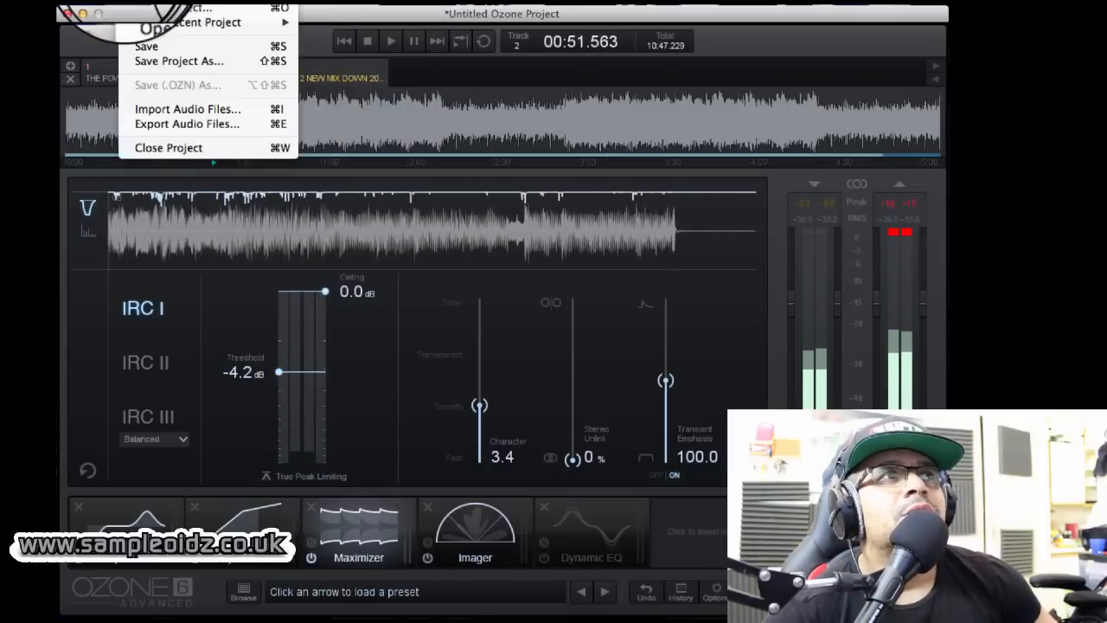
pyautogui.click(183, 130)
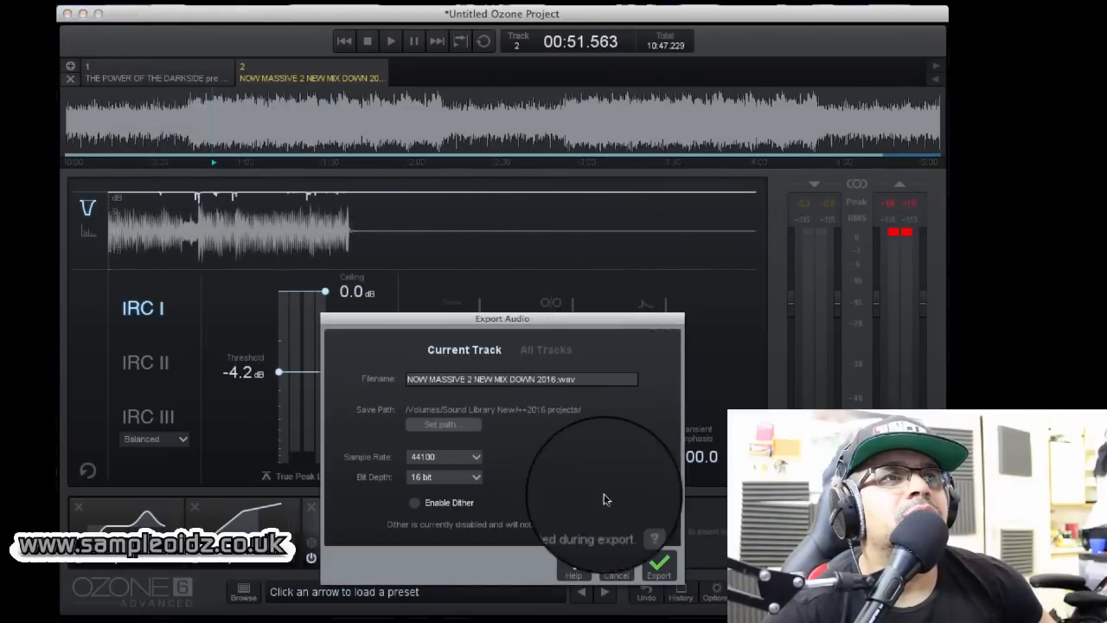
pyautogui.click(554, 380)
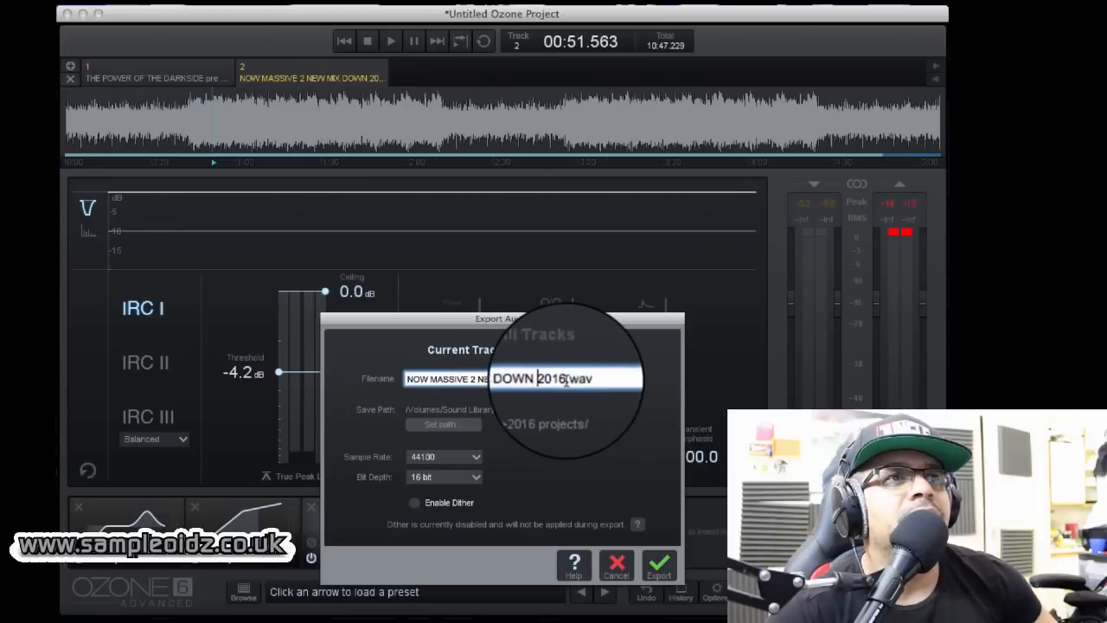
pyautogui.click(568, 381)
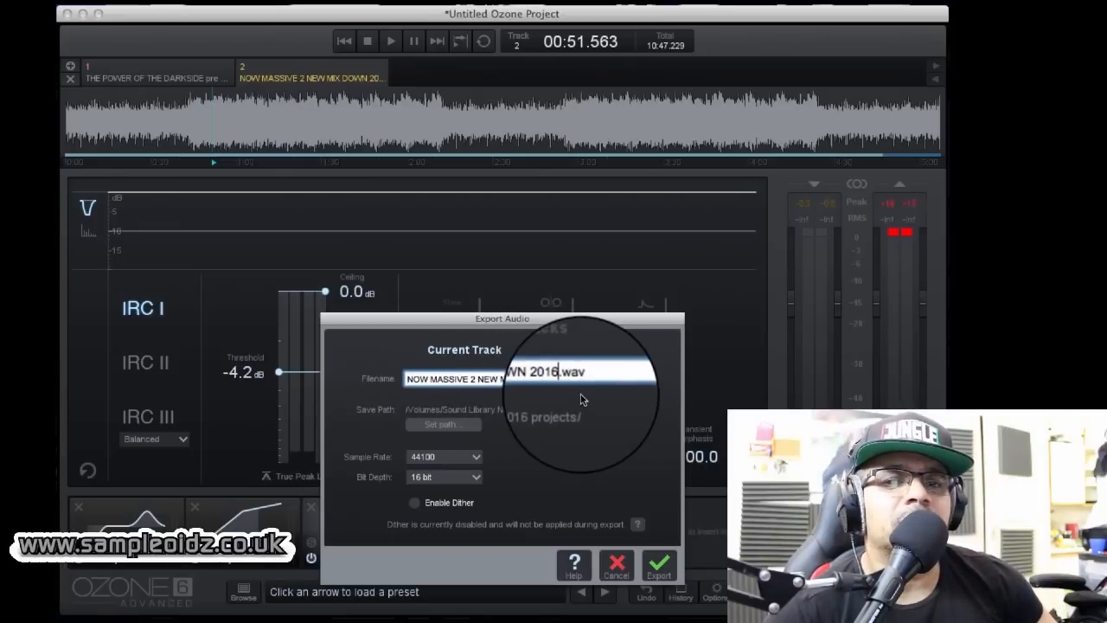